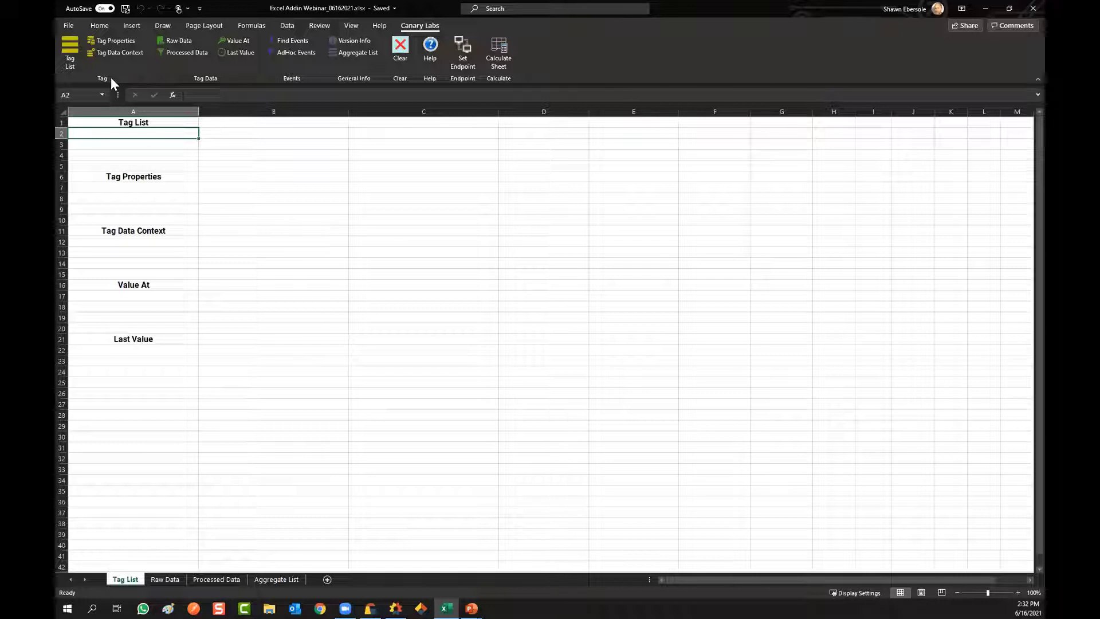
# Output the tag list for search path Sub Station > Elm, filtered by WTI, vertically starting at cell A2
pyautogui.click(72, 60)
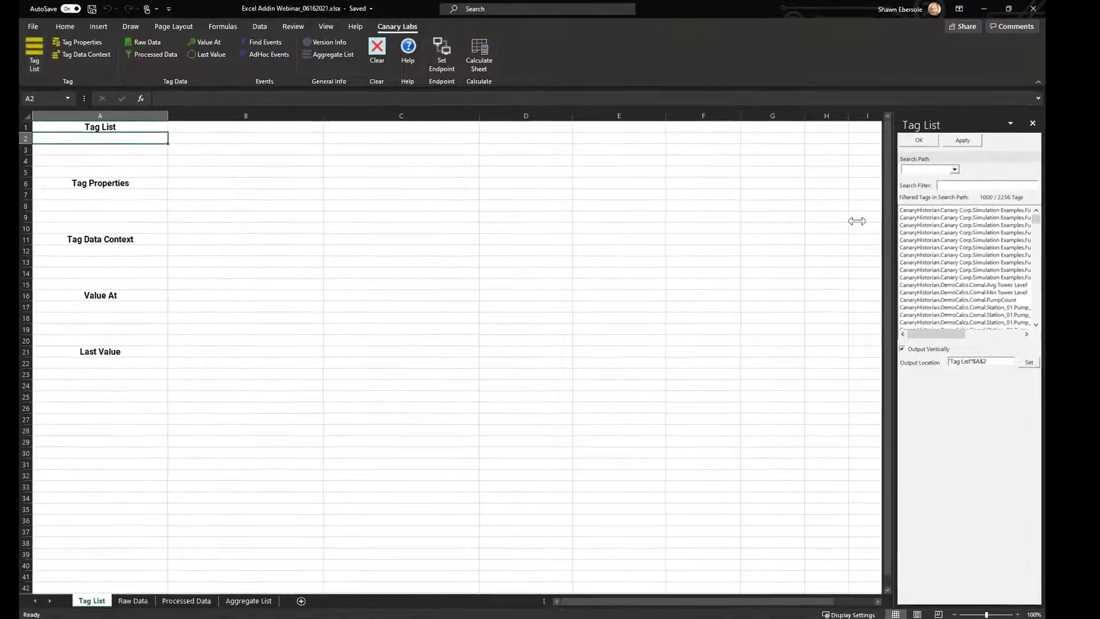
pyautogui.moveTo(867, 257); pyautogui.dragTo(772, 257)
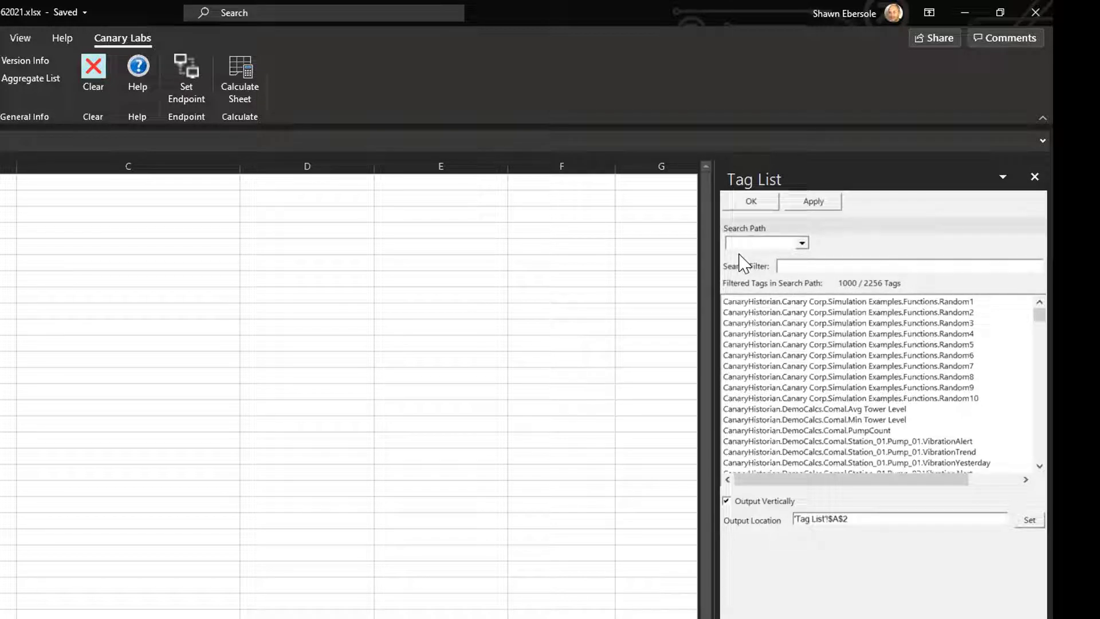
pyautogui.click(802, 244)
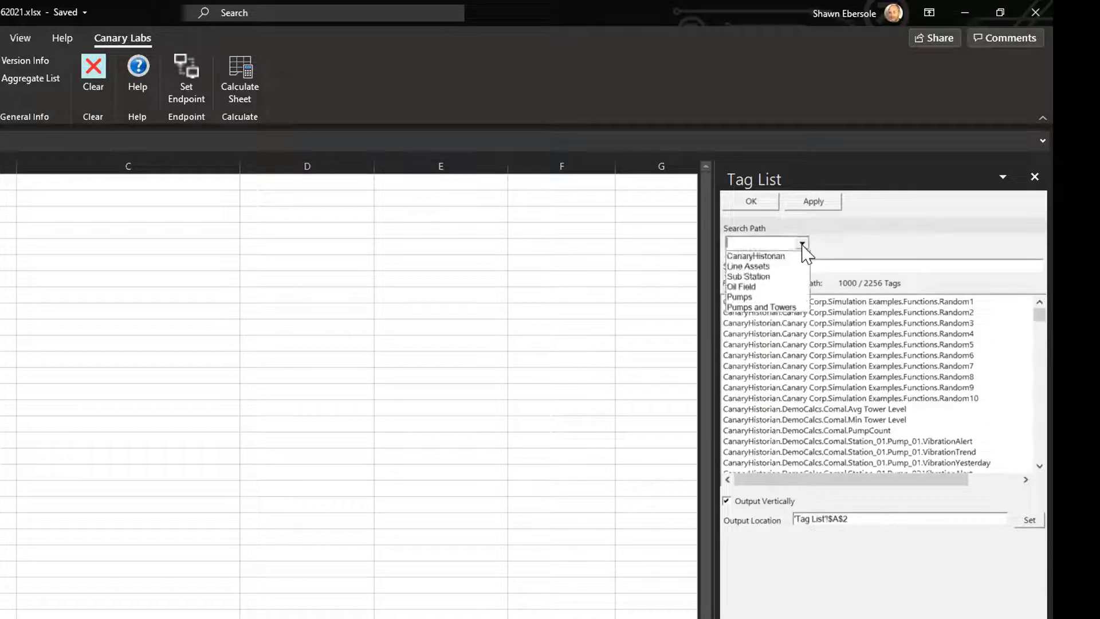
pyautogui.click(751, 277)
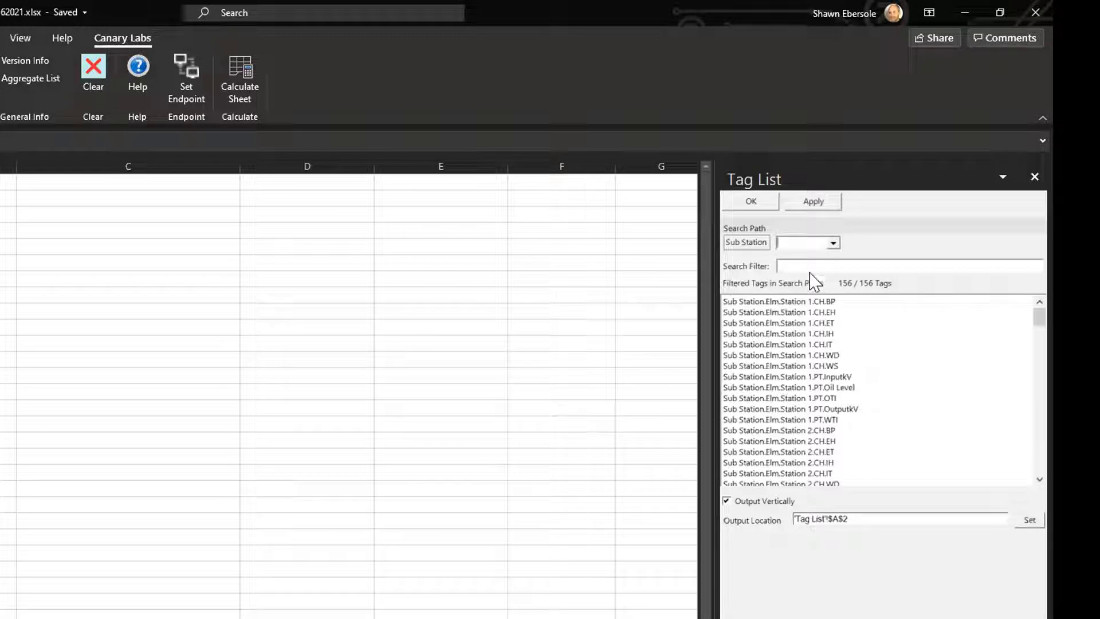
pyautogui.click(833, 243)
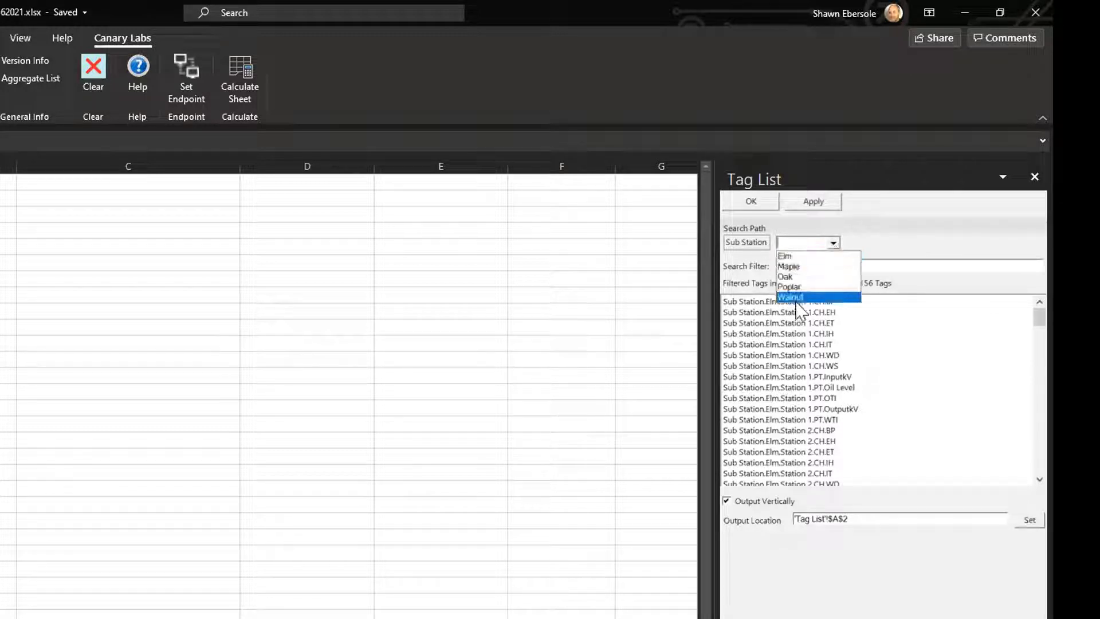
pyautogui.click(785, 256)
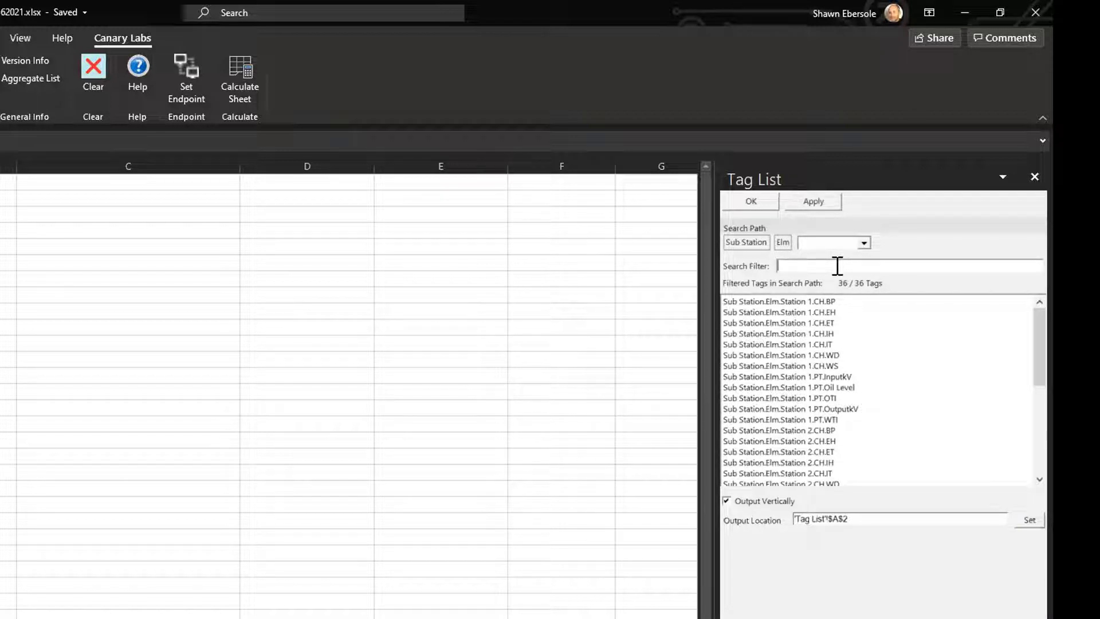
pyautogui.write('WTI')
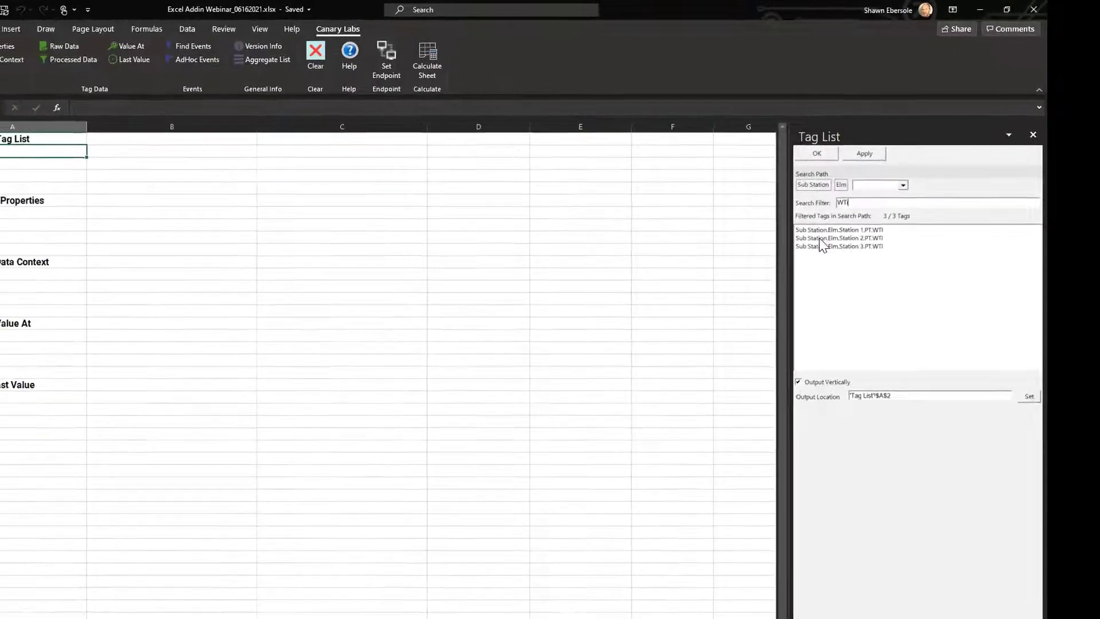
pyautogui.click(799, 161)
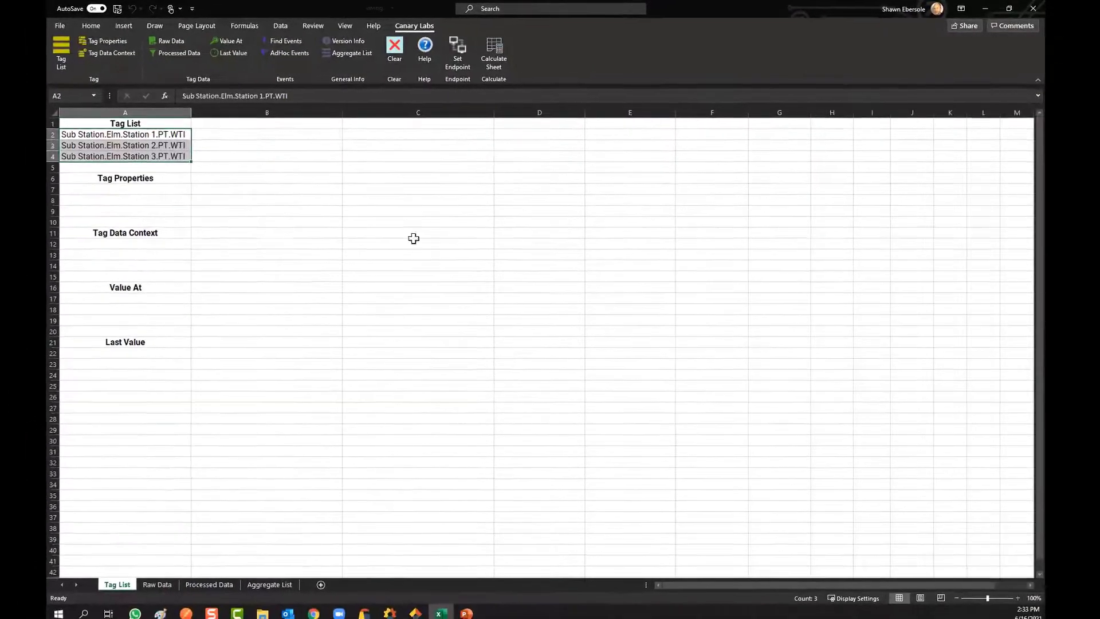
# Output the Elm tag list filtered by WTI under the Tag Properties heading, starting at cell A7
pyautogui.click(249, 197)
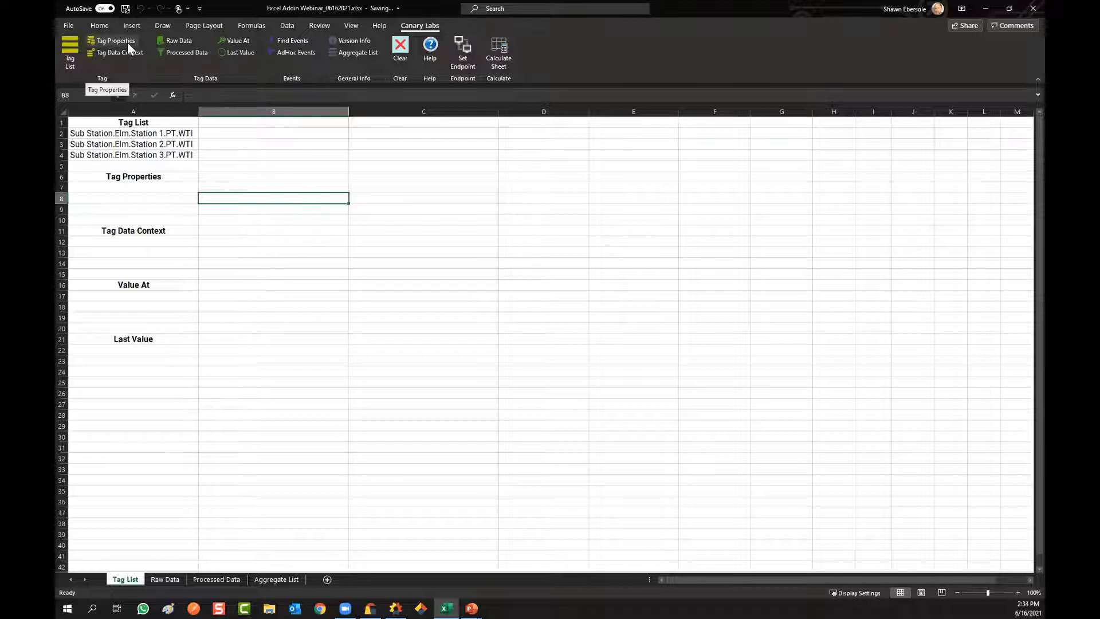
pyautogui.click(137, 187)
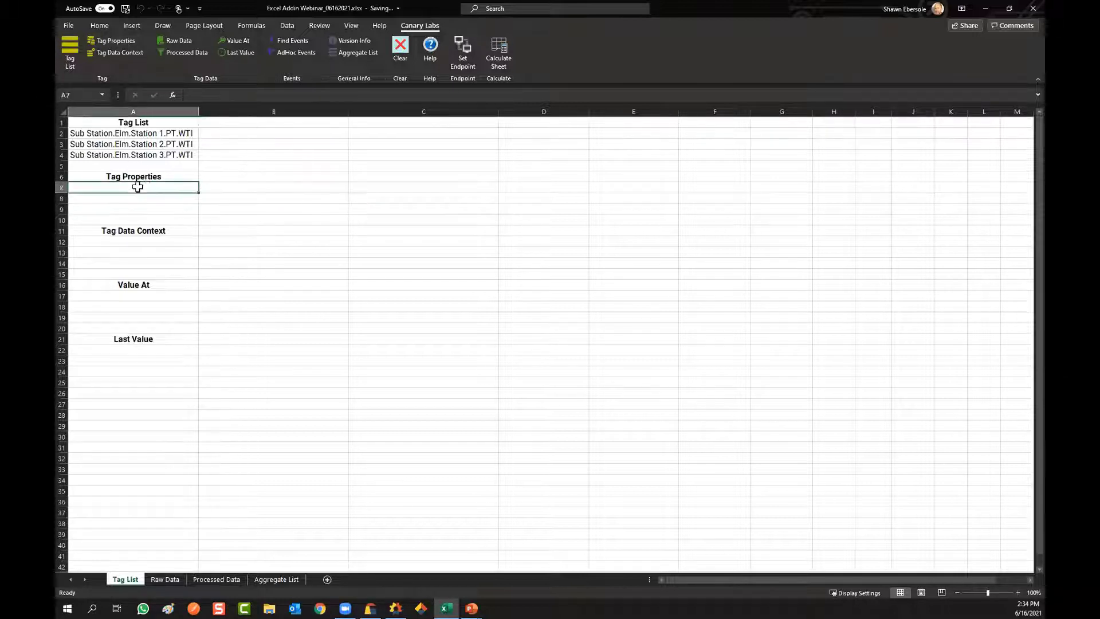
pyautogui.click(71, 57)
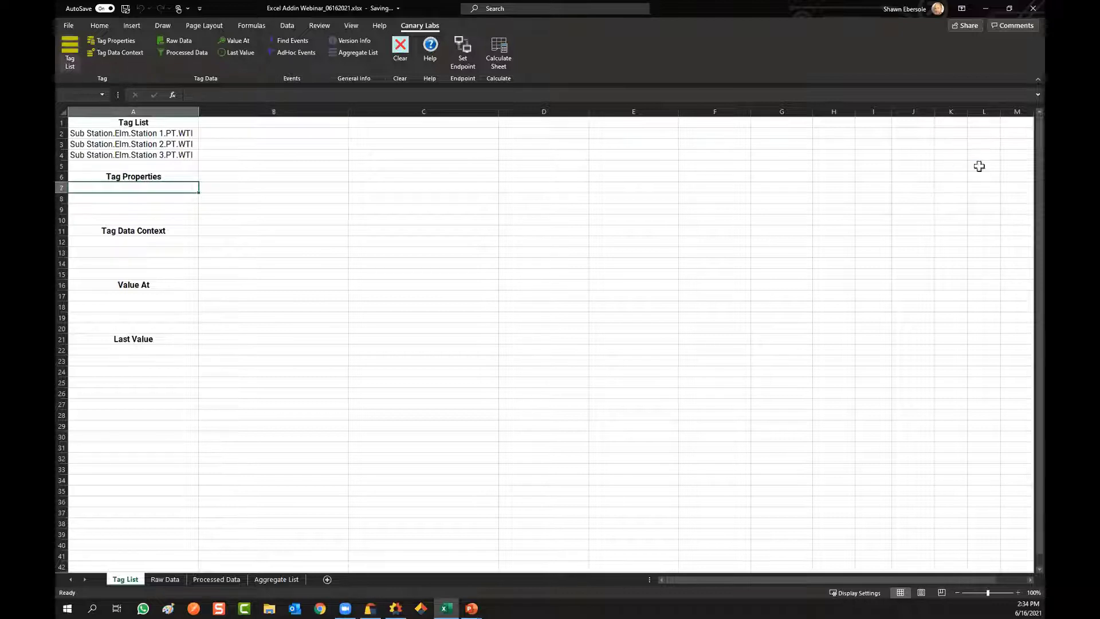
pyautogui.click(917, 135)
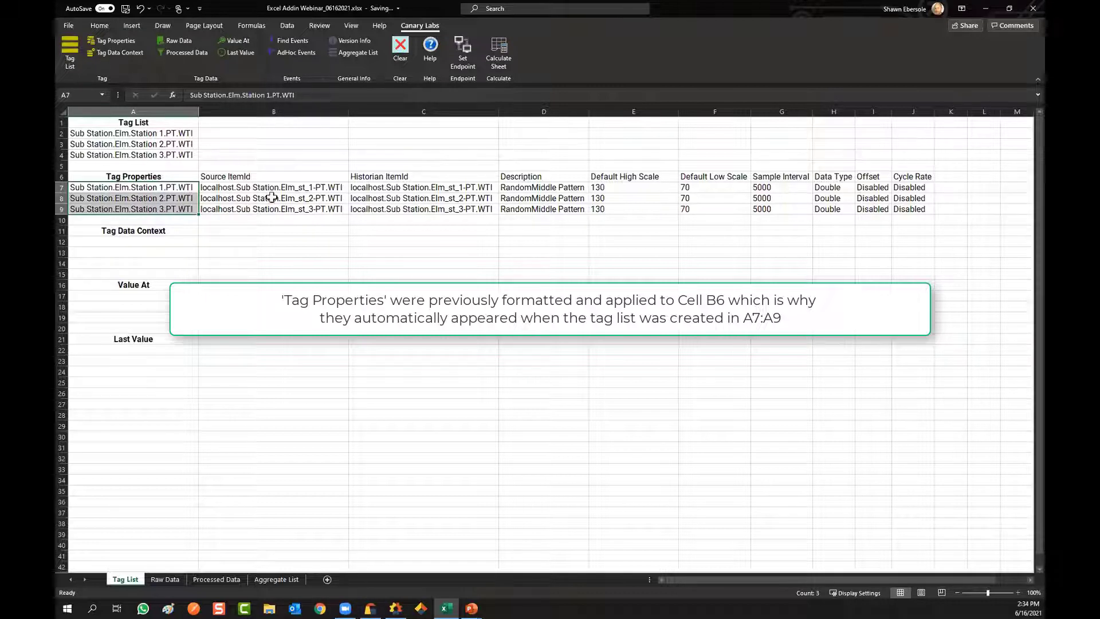
# Get the tag properties for input range A2:A4, output them vertically at cell B1, and apply the changes
pyautogui.click(109, 40)
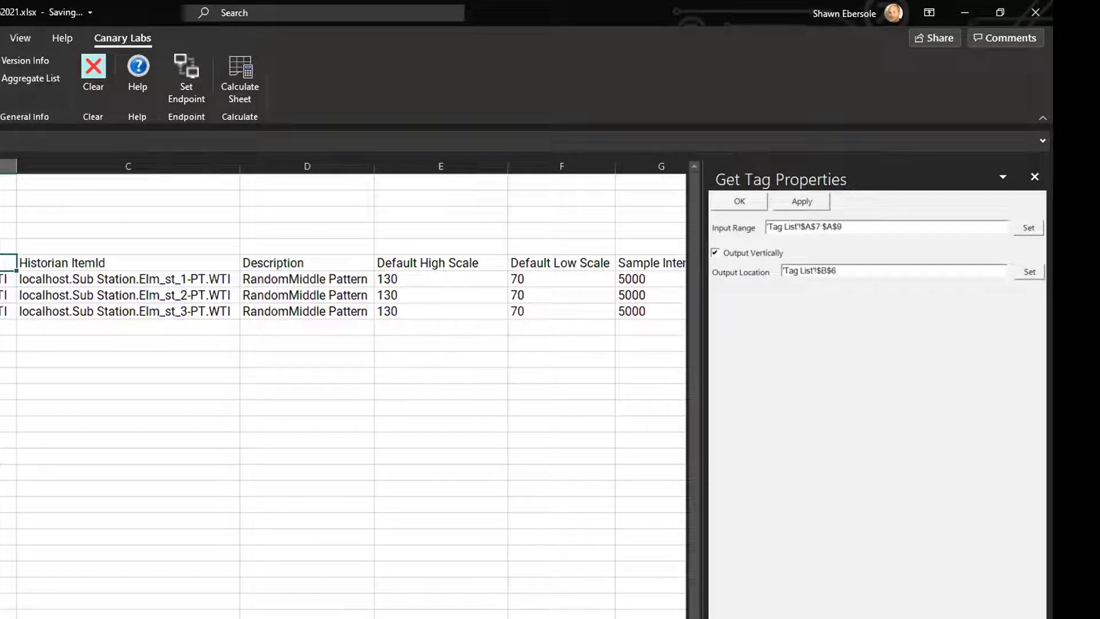
pyautogui.click(0, 279)
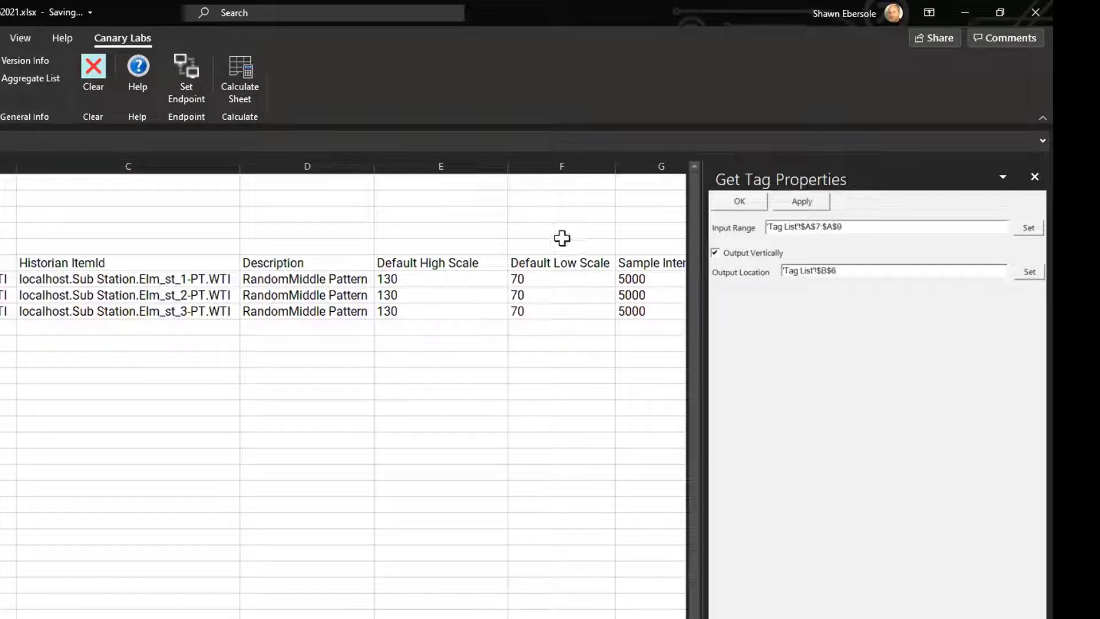
pyautogui.click(1018, 230)
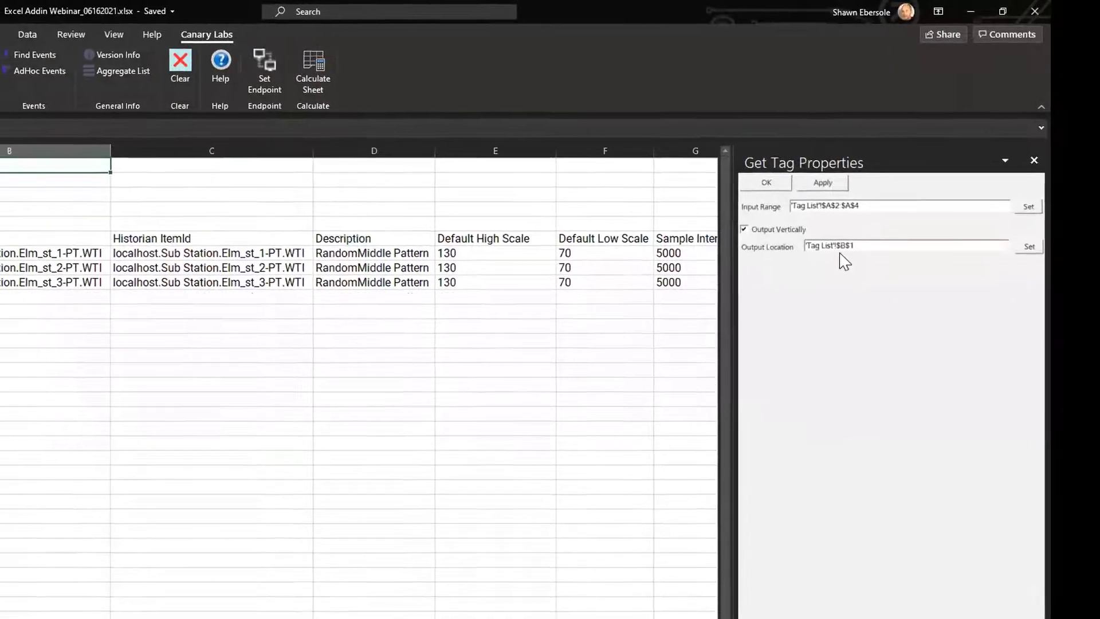
pyautogui.click(105, 210)
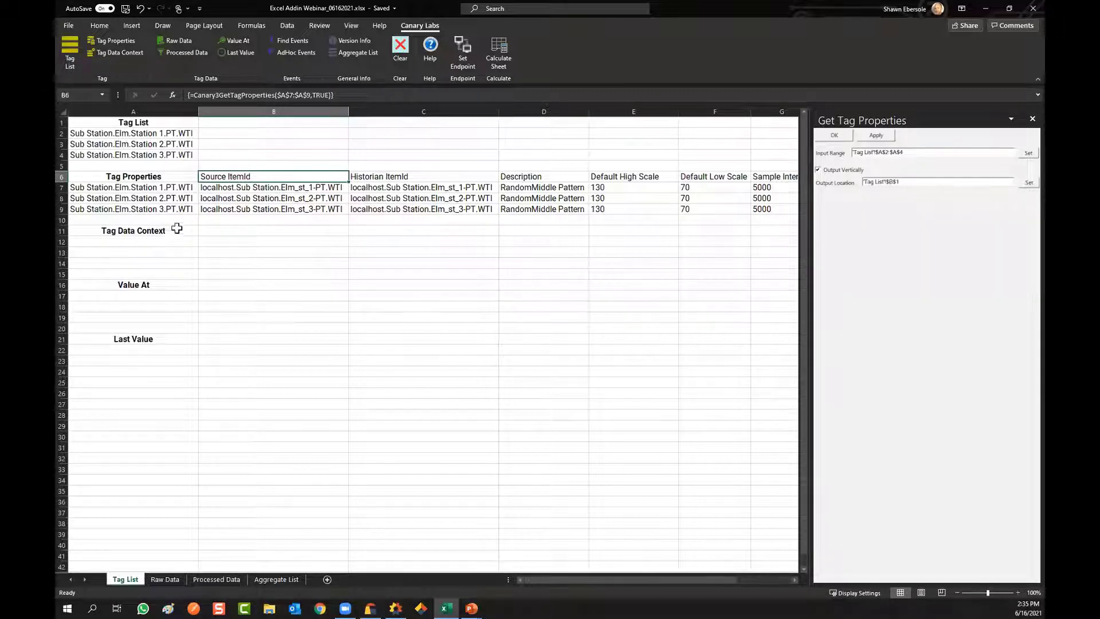
pyautogui.click(118, 239)
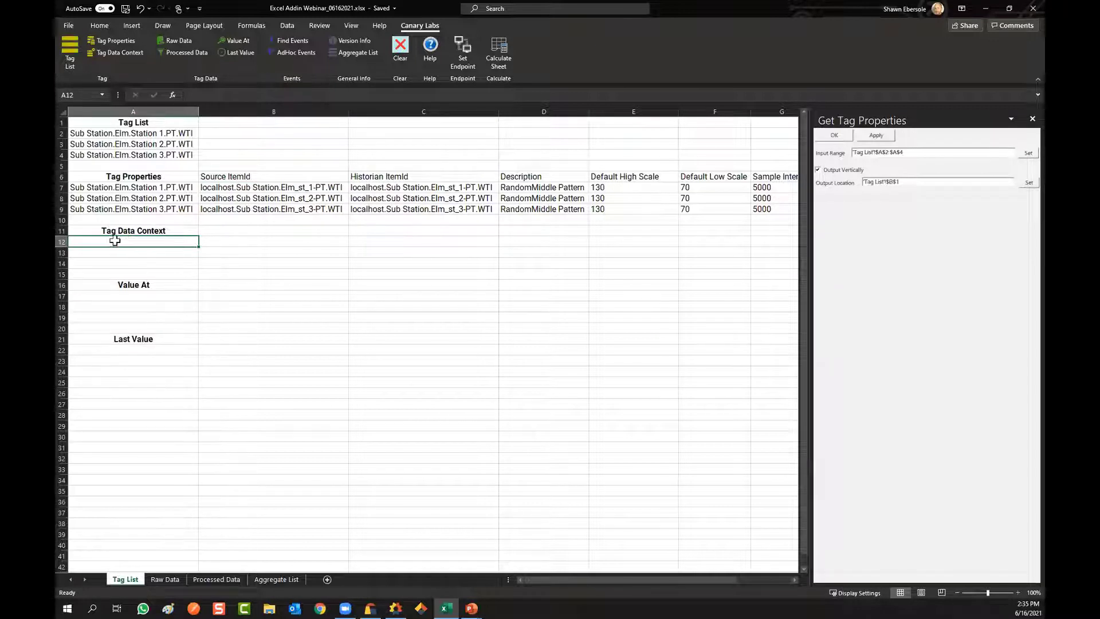
pyautogui.click(114, 53)
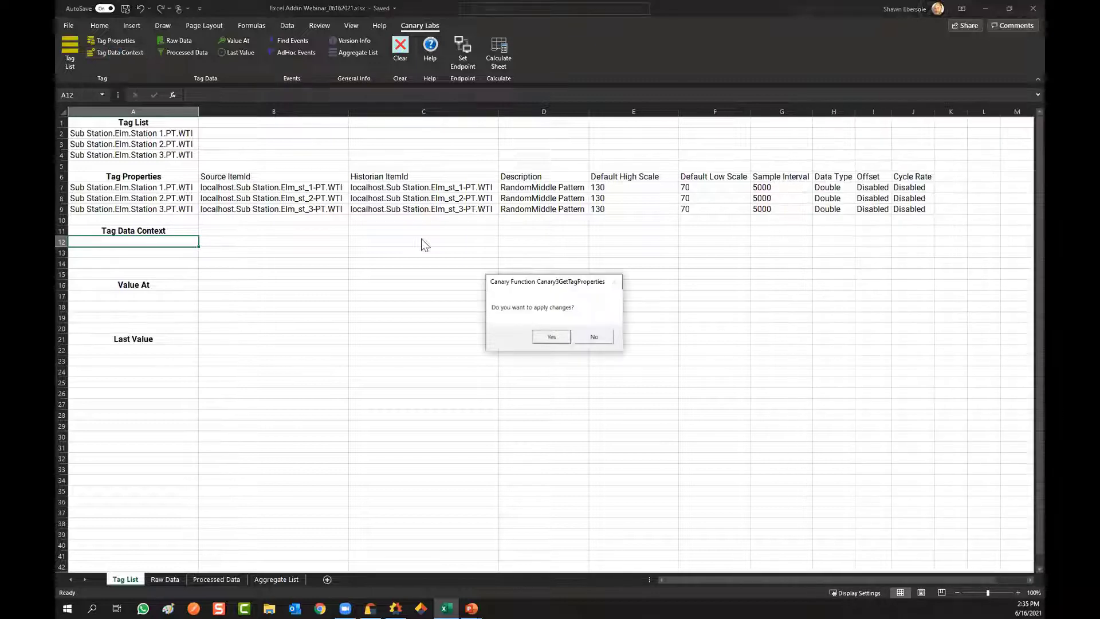
pyautogui.click(555, 334)
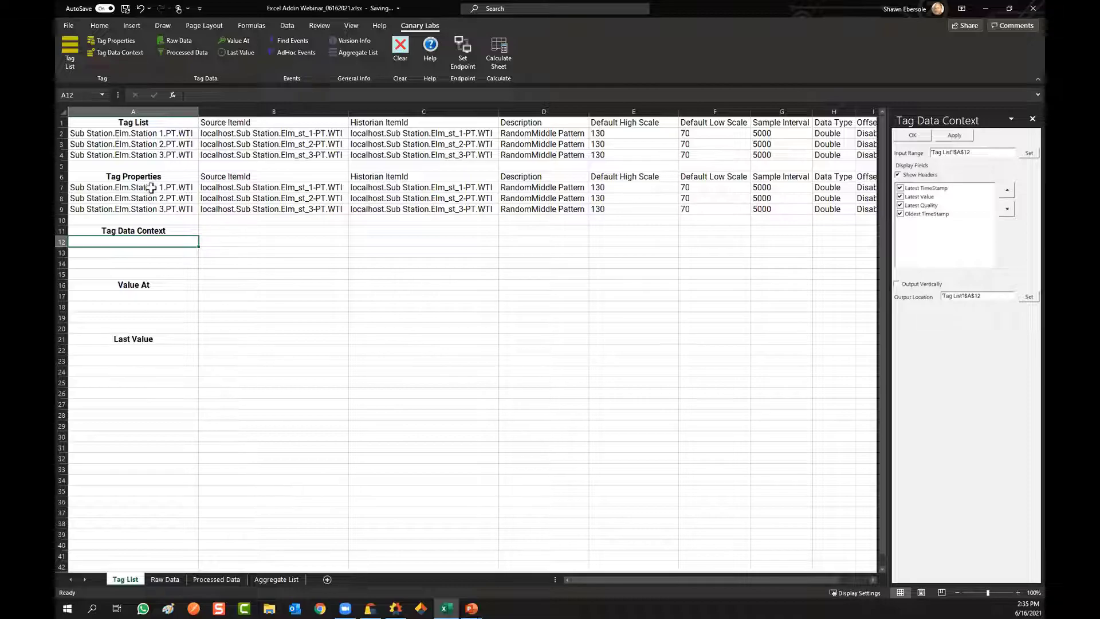
# Output the tag data context for A7:A9 vertically at B11 with headers, latest timestamp, value and quality, and oldest timestamp
pyautogui.moveTo(150, 187); pyautogui.dragTo(151, 210)
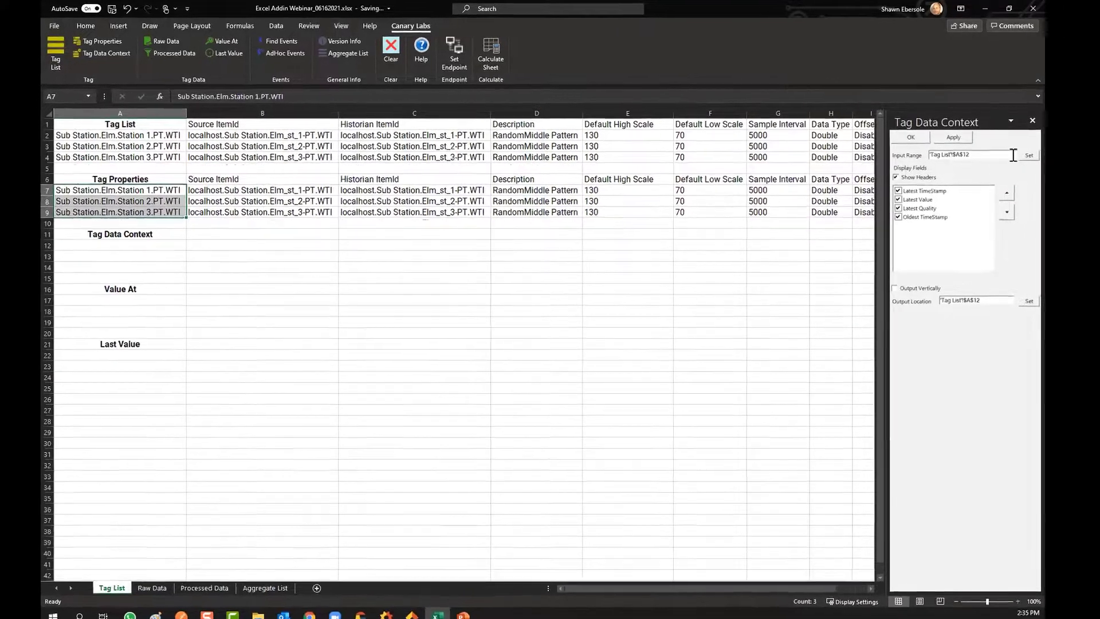
pyautogui.click(1028, 155)
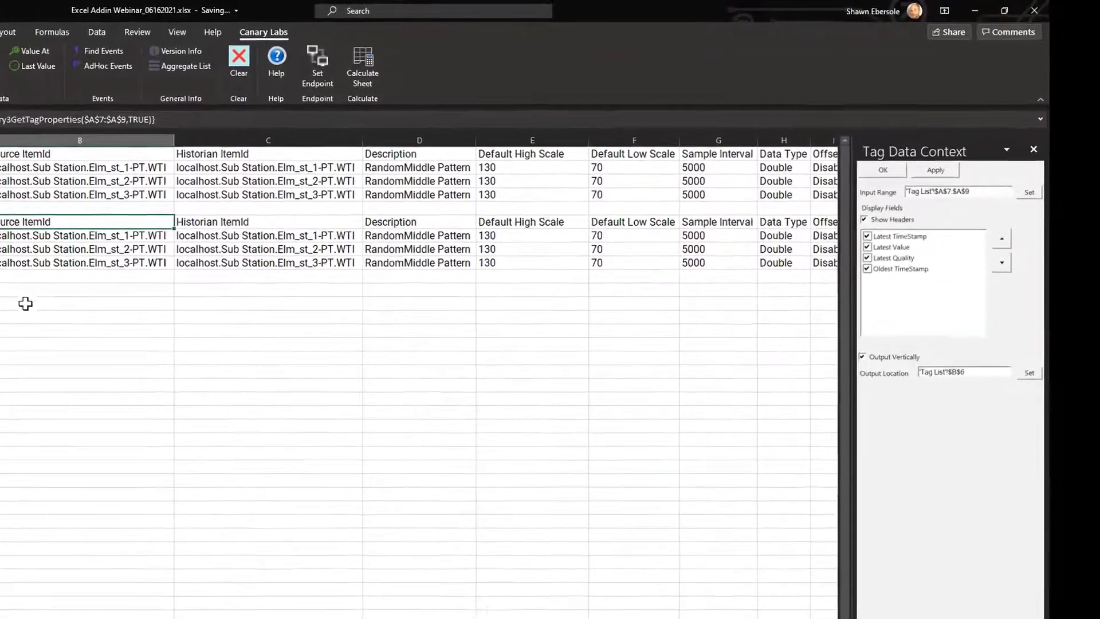
pyautogui.click(25, 292)
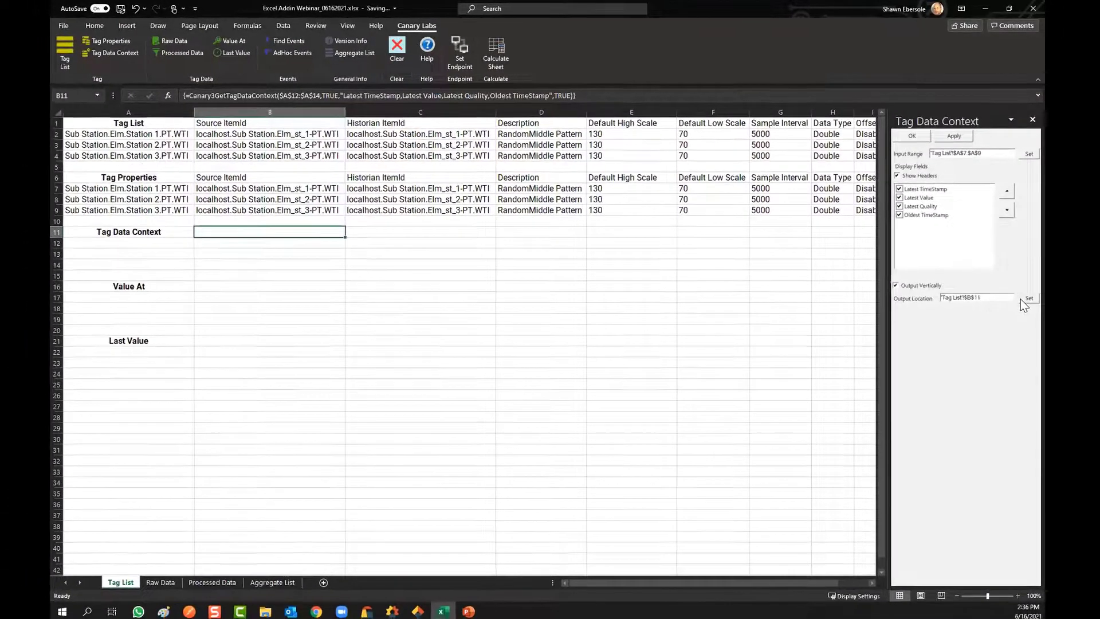
pyautogui.click(1025, 310)
pyautogui.click(912, 135)
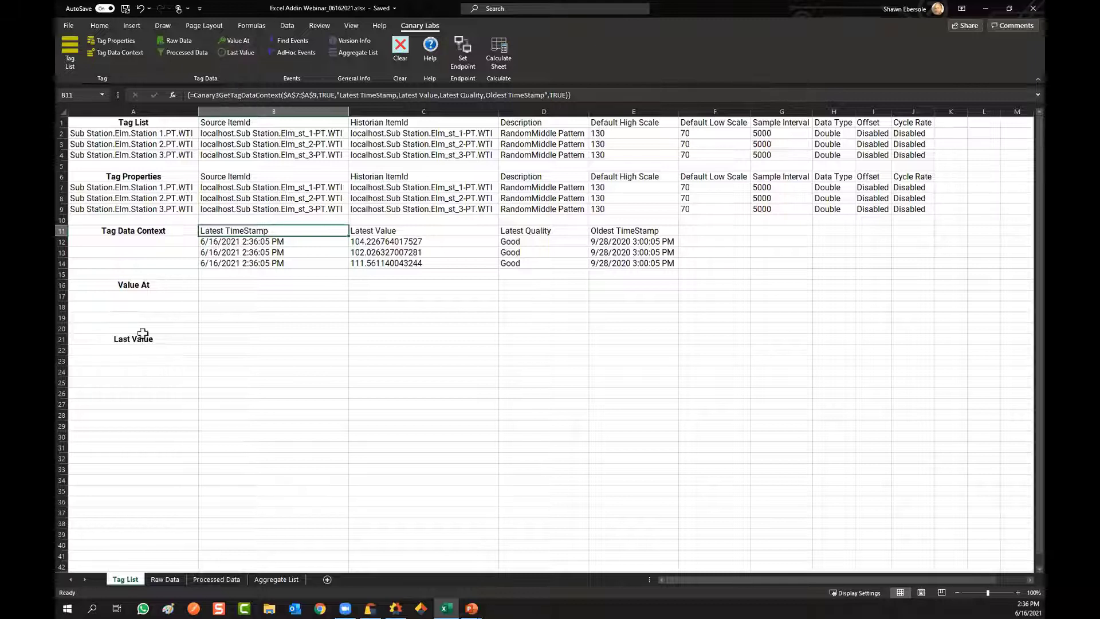
# Output the Elm tag list filtered by WTI under the Value At heading, starting at cell A17
pyautogui.click(150, 296)
pyautogui.click(69, 52)
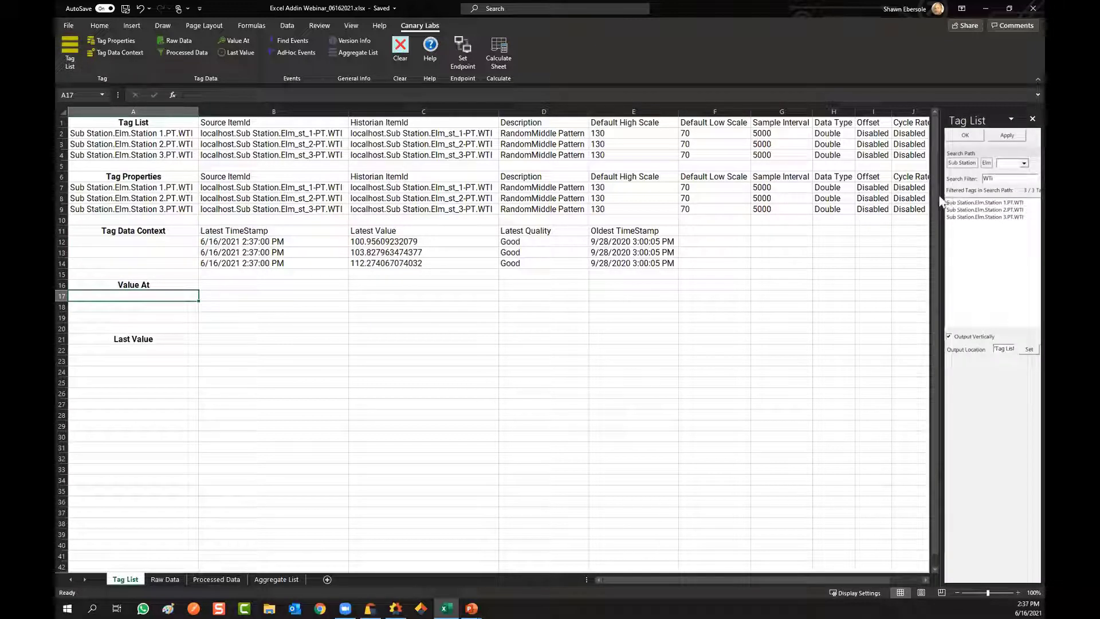
pyautogui.moveTo(940, 195); pyautogui.dragTo(863, 188)
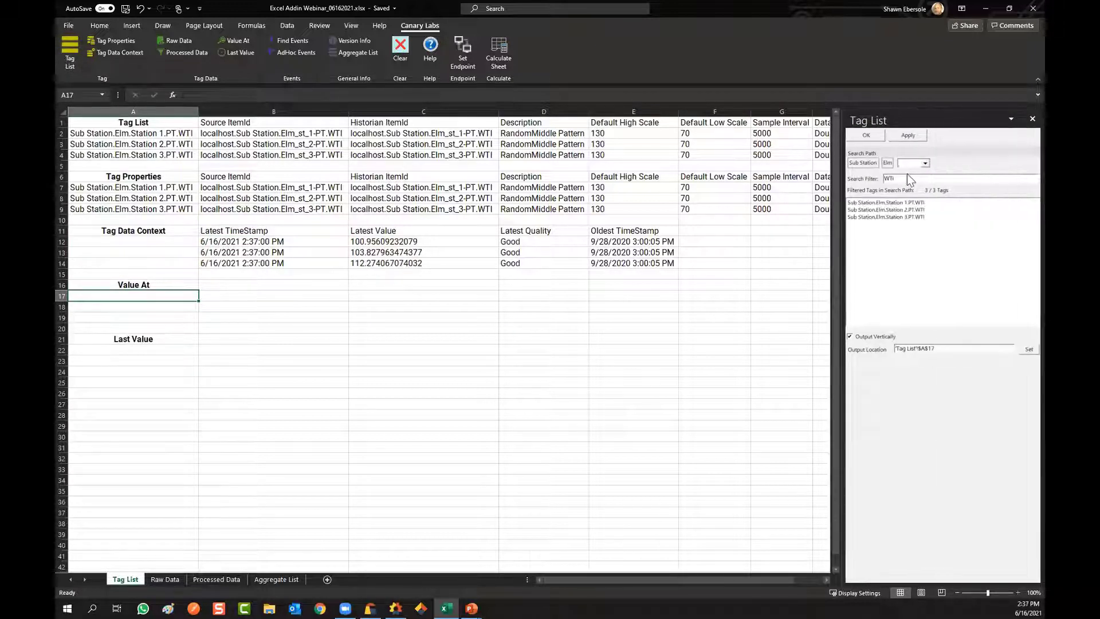
pyautogui.click(866, 135)
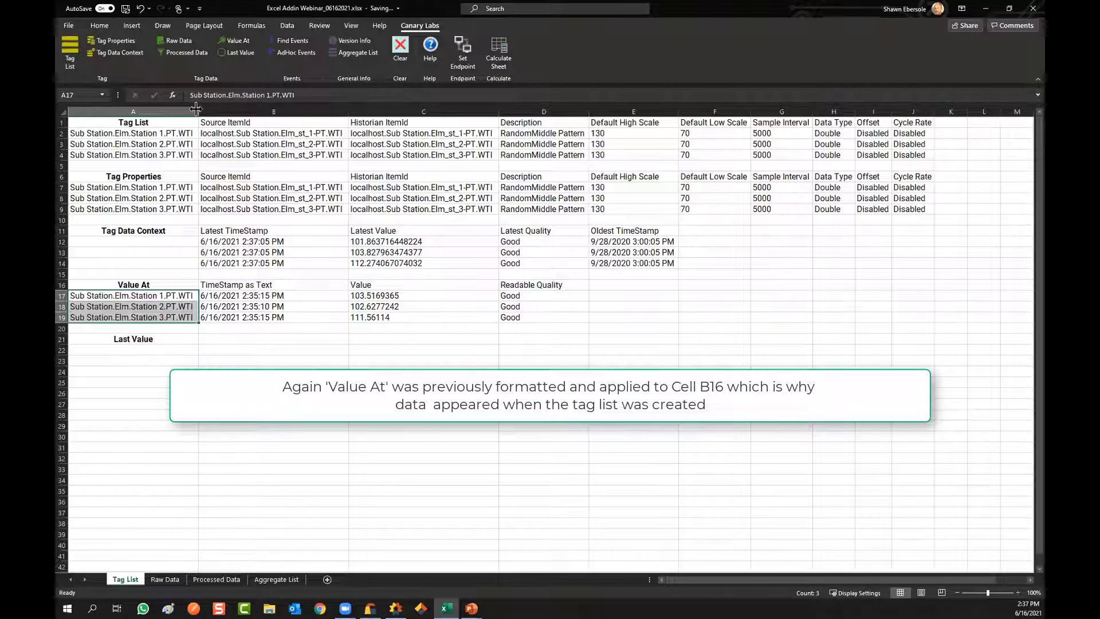
# Set the Value At query for A17:A19 to start on 6/16/2021 at 02:00 PM
pyautogui.click(238, 41)
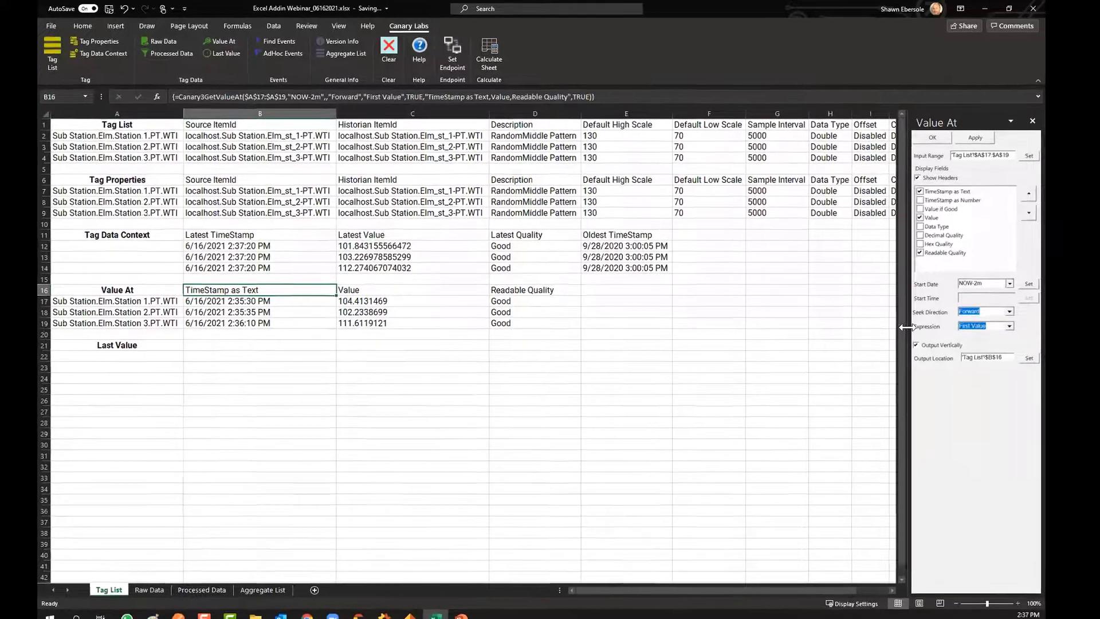
pyautogui.moveTo(907, 328); pyautogui.dragTo(792, 320)
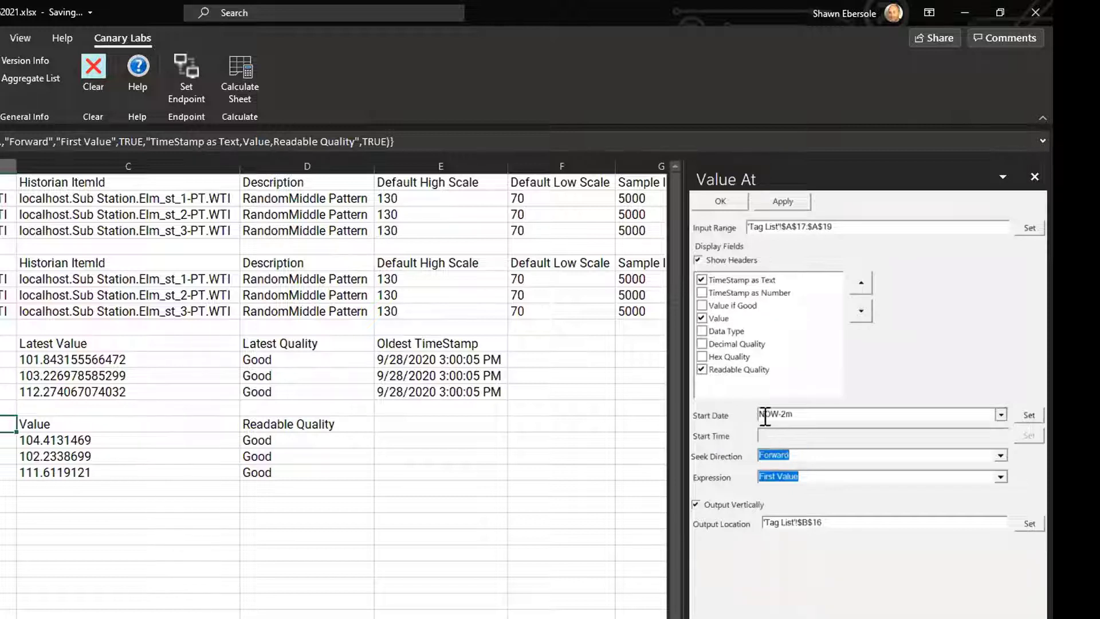
pyautogui.click(799, 417)
pyautogui.press('BackSpace')
pyautogui.press('BackSpace')
pyautogui.press('BackSpace')
pyautogui.press('BackSpace')
pyautogui.press('BackSpace')
pyautogui.press('BackSpace')
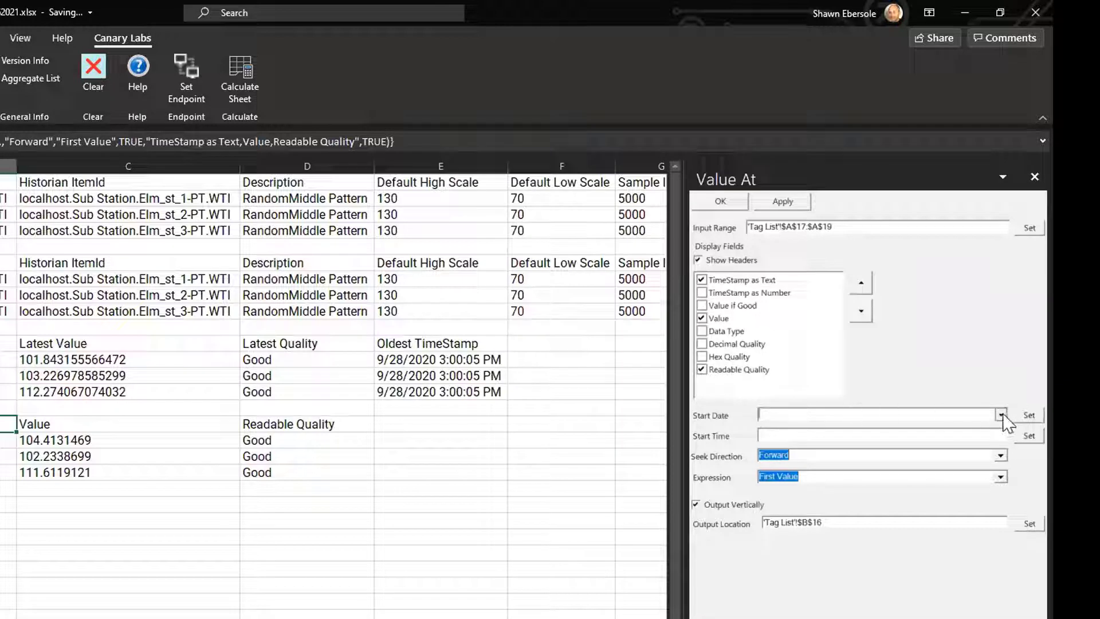
pyautogui.click(1000, 415)
pyautogui.click(935, 482)
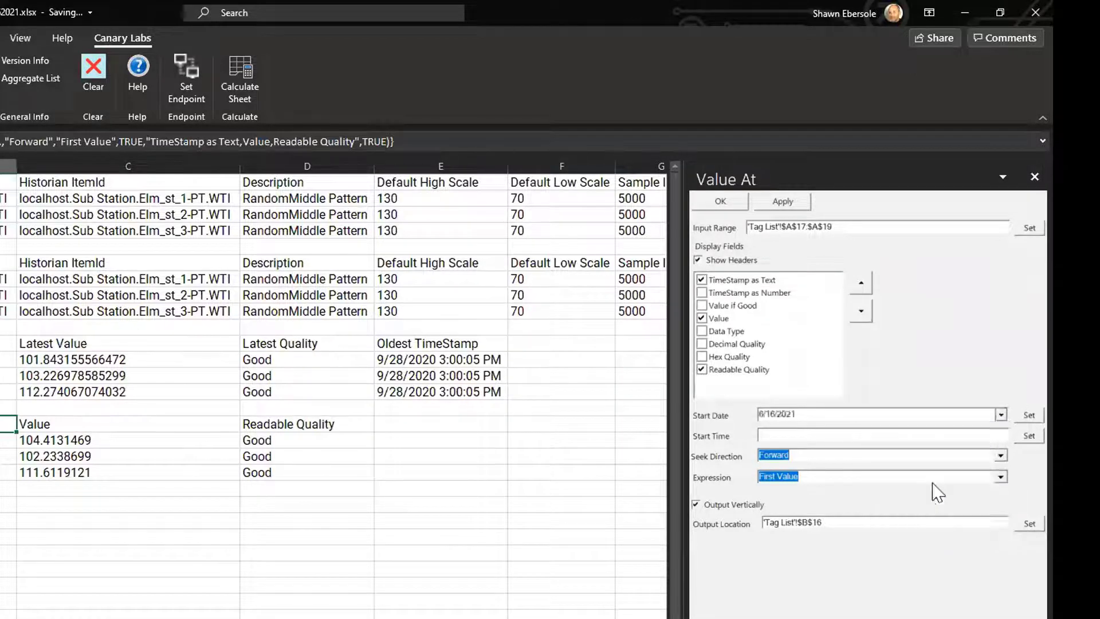
pyautogui.click(793, 431)
pyautogui.write('02:00 PM')
# Choose the Forward seek direction and First Value expression, and apply the Value At query to cell B16
pyautogui.click(999, 455)
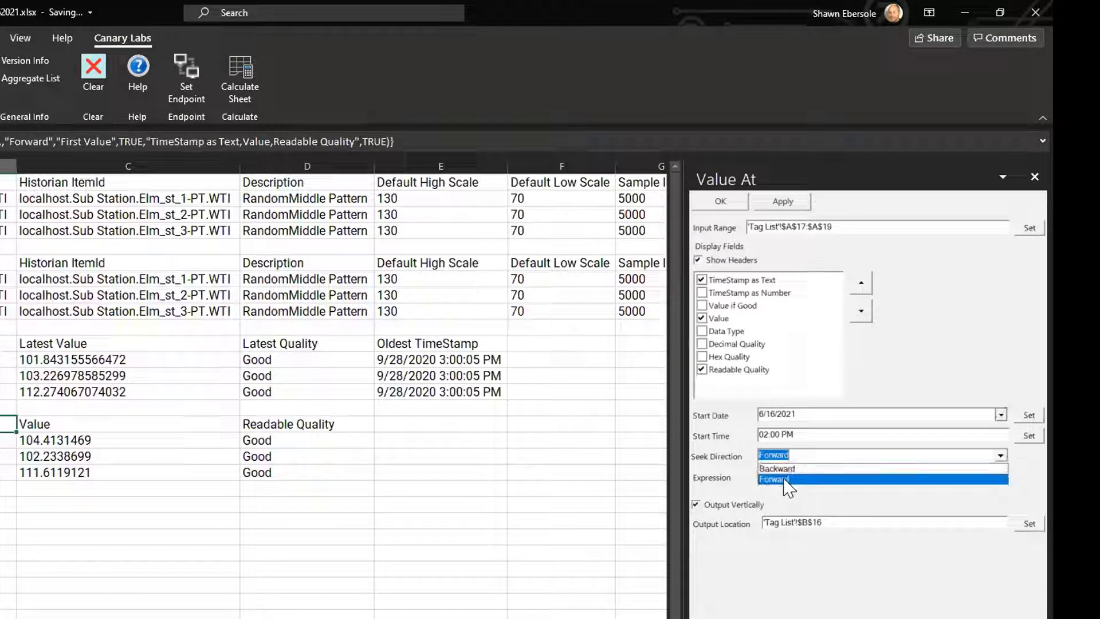
pyautogui.click(766, 480)
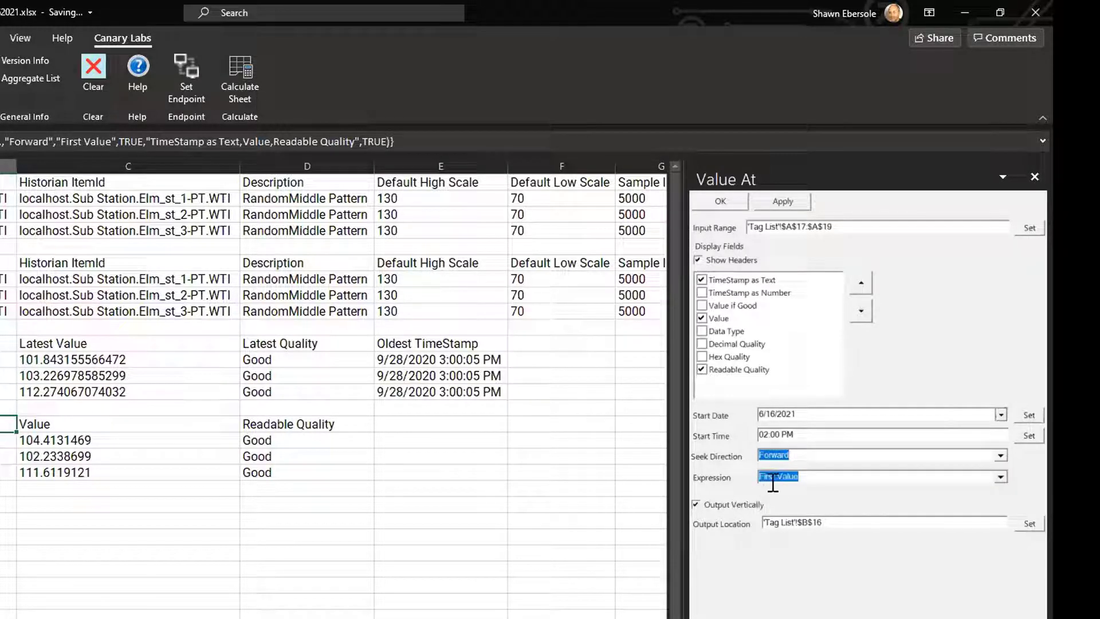
pyautogui.click(1000, 477)
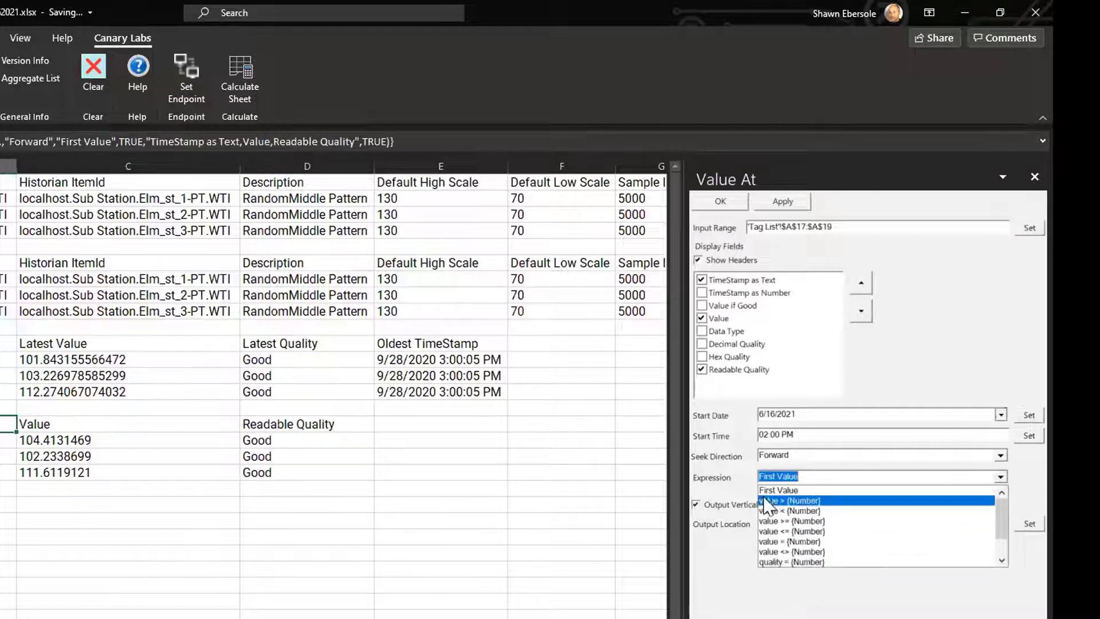
pyautogui.click(779, 490)
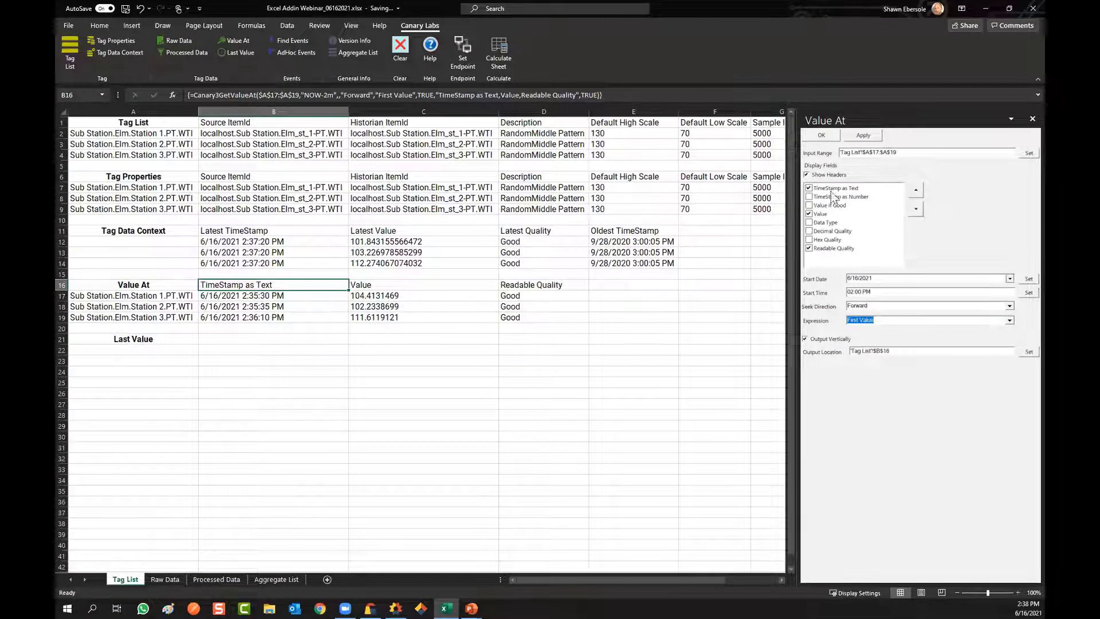
pyautogui.click(819, 135)
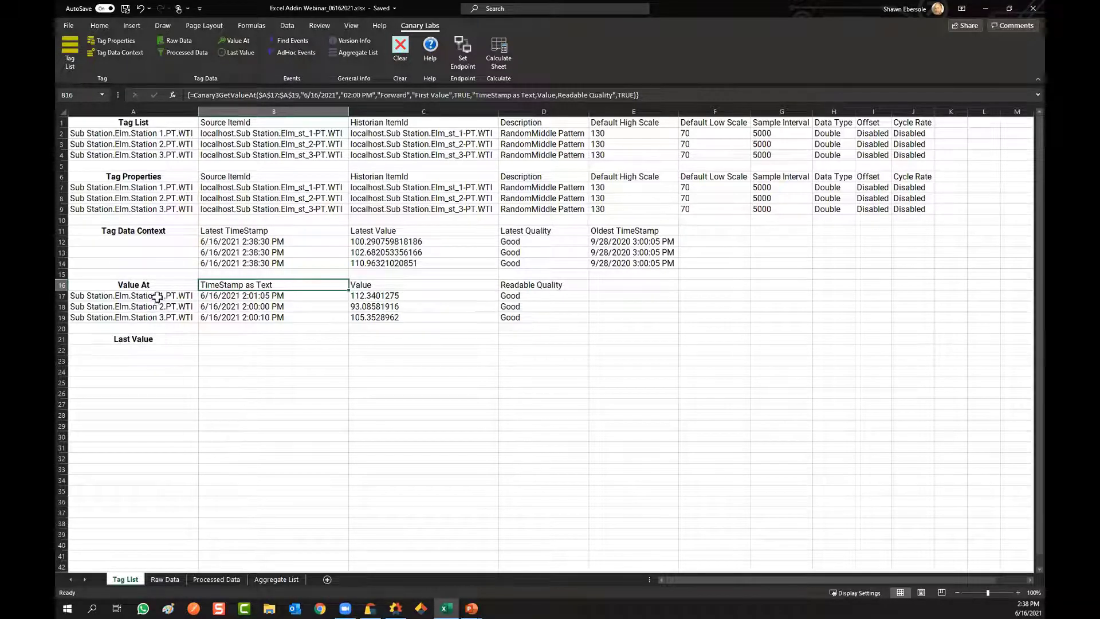
# Output the last value of the tags in A17:A19 vertically at B21 with headers, timestamp as text, value and readable quality
pyautogui.moveTo(155, 297); pyautogui.dragTo(152, 316)
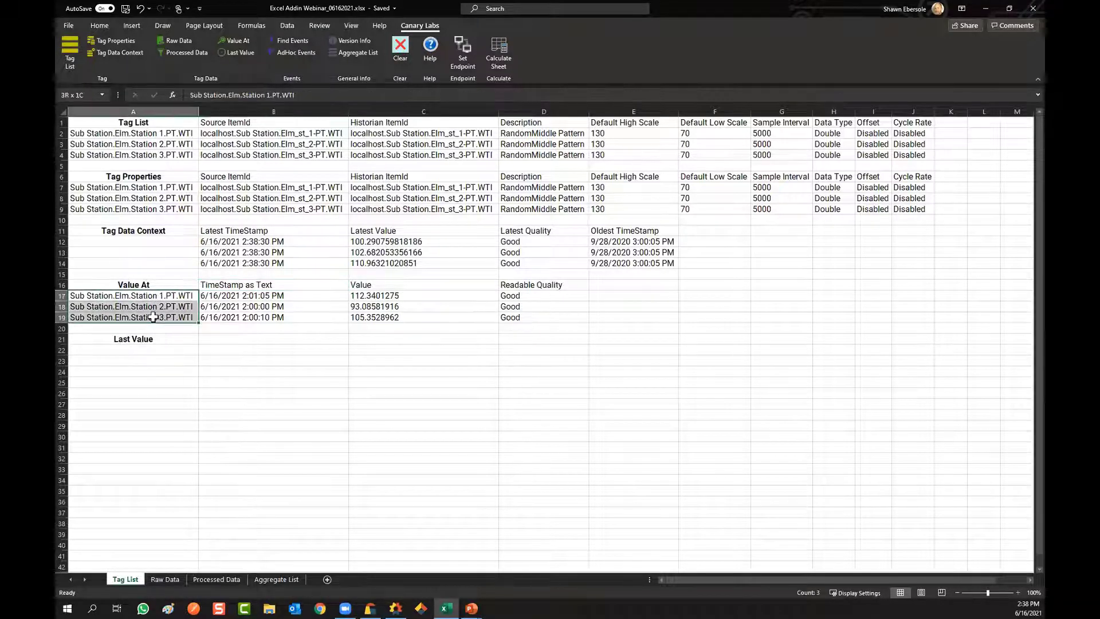
pyautogui.click(238, 53)
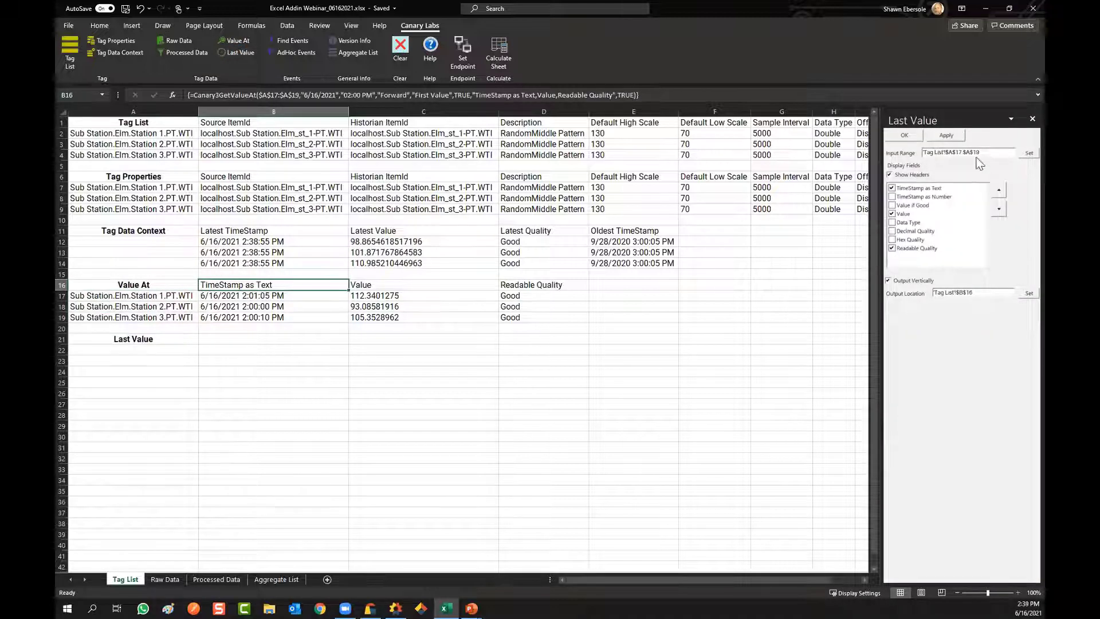
pyautogui.moveTo(152, 297); pyautogui.dragTo(153, 317)
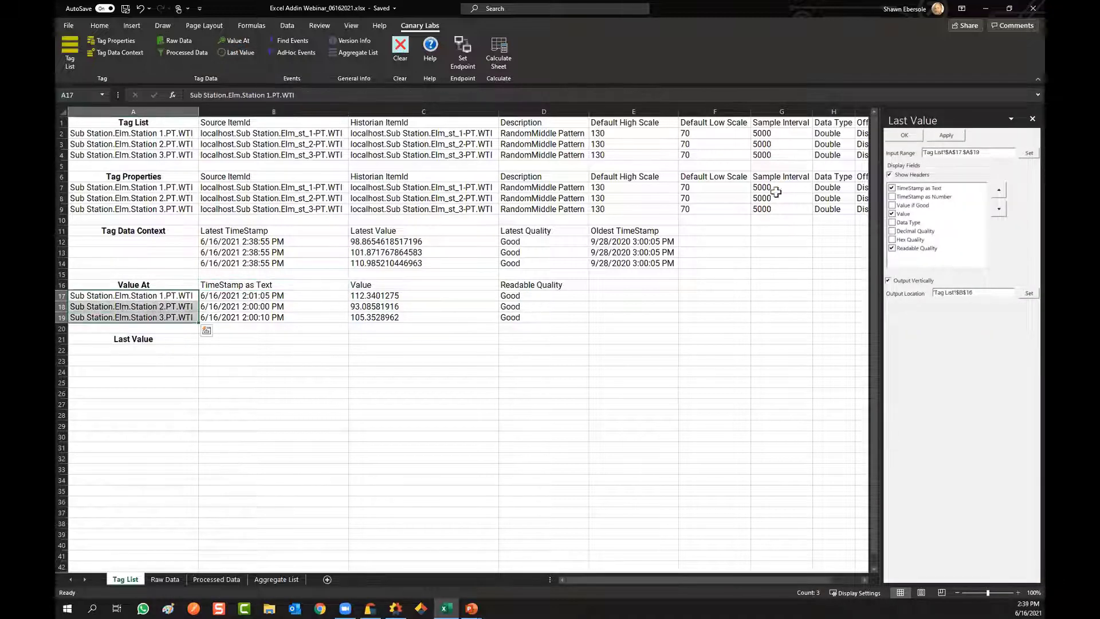
pyautogui.click(219, 339)
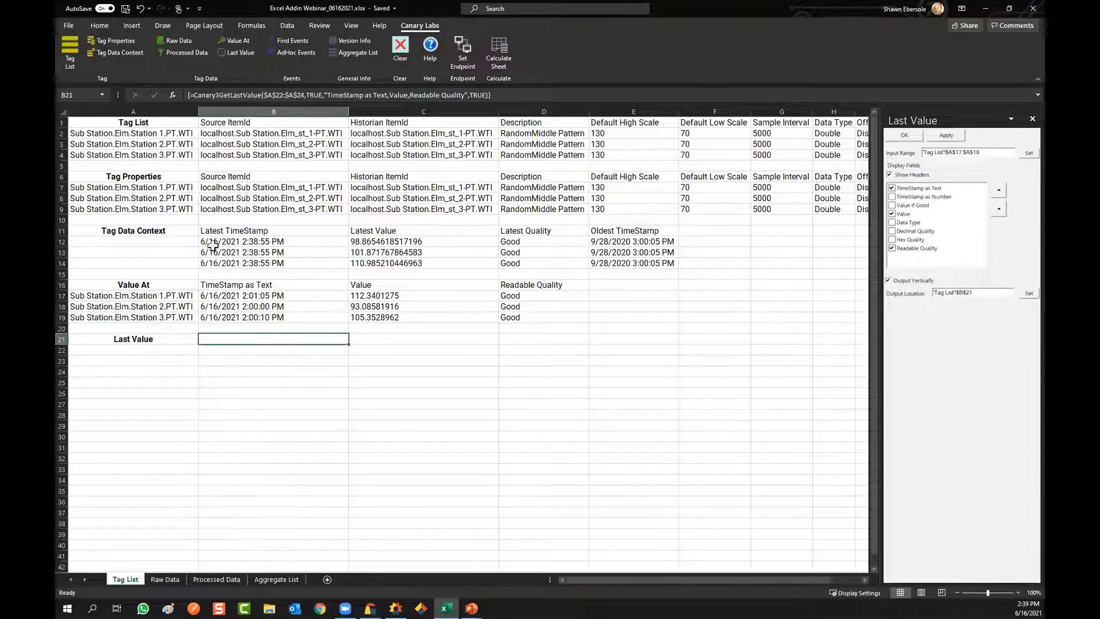
pyautogui.click(905, 136)
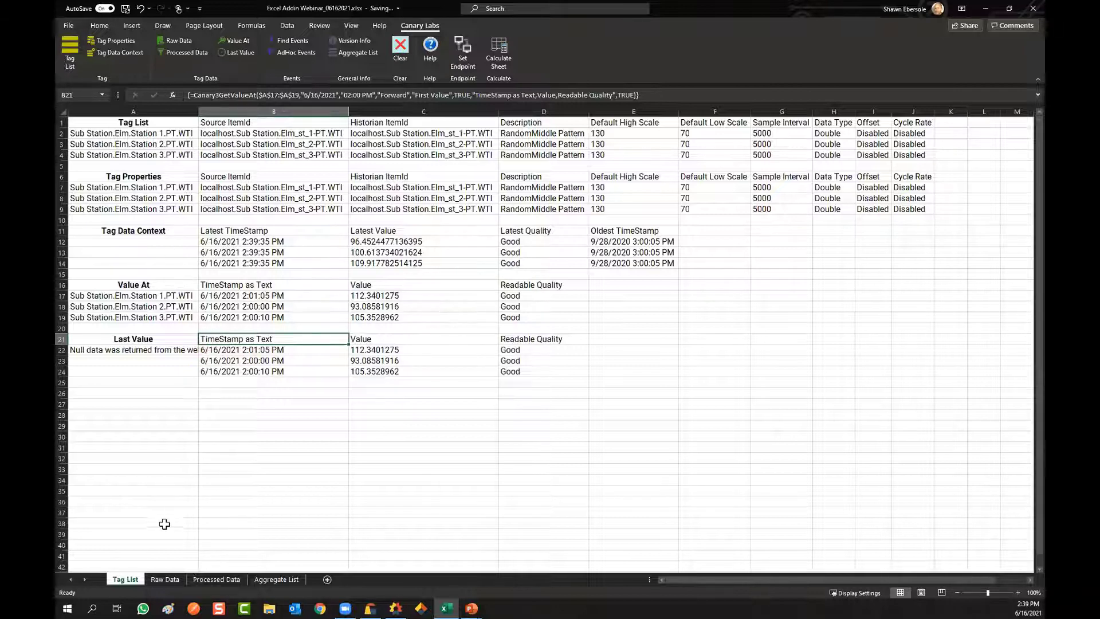
# Start a raw data query for the Raw Data sheet with Tag List cells A2:A4 as the input range
pyautogui.click(161, 579)
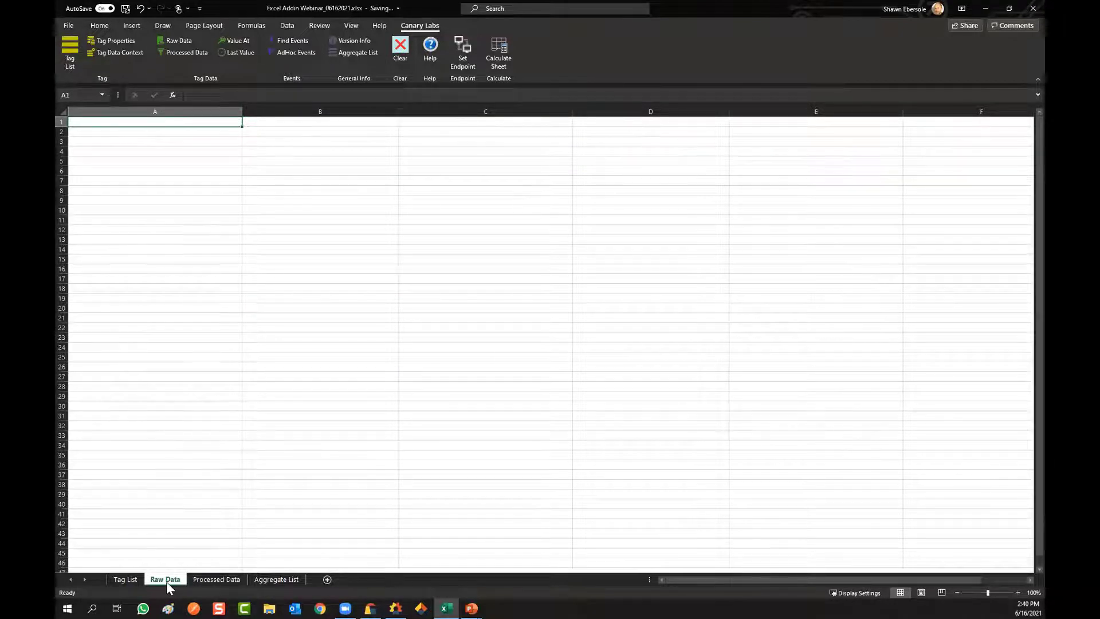
pyautogui.click(174, 40)
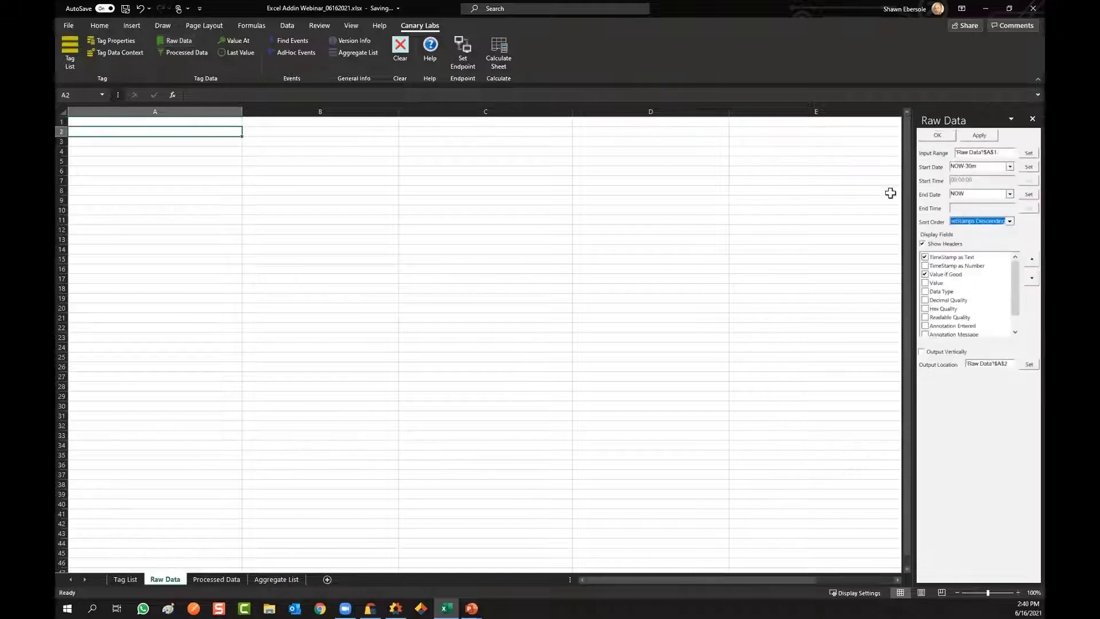
pyautogui.moveTo(864, 201); pyautogui.dragTo(803, 202)
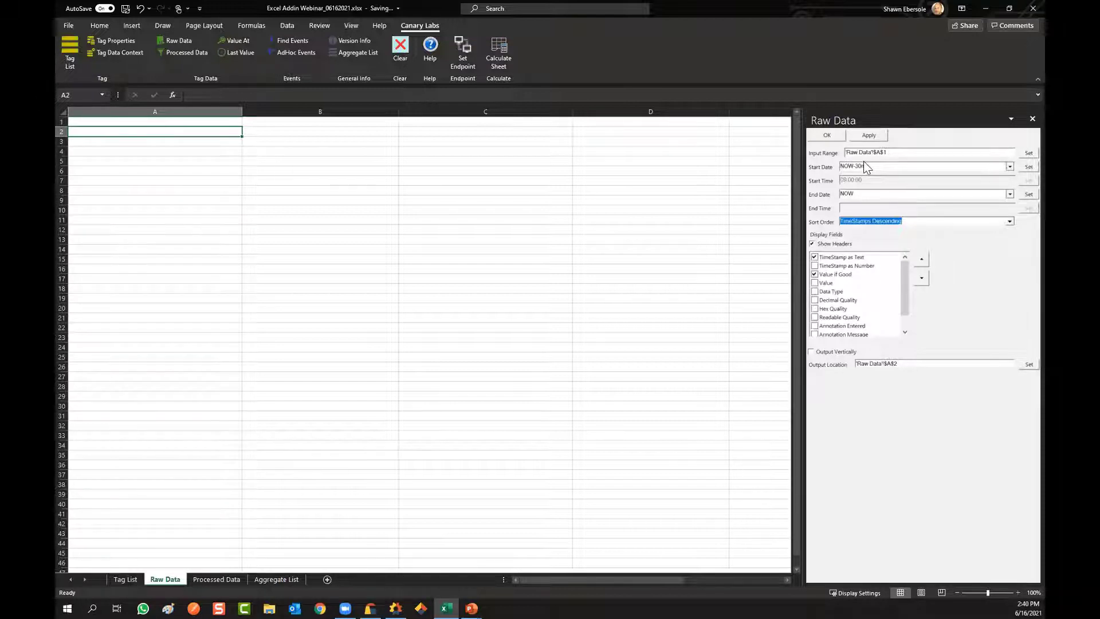
pyautogui.click(126, 580)
pyautogui.moveTo(121, 133); pyautogui.dragTo(122, 152)
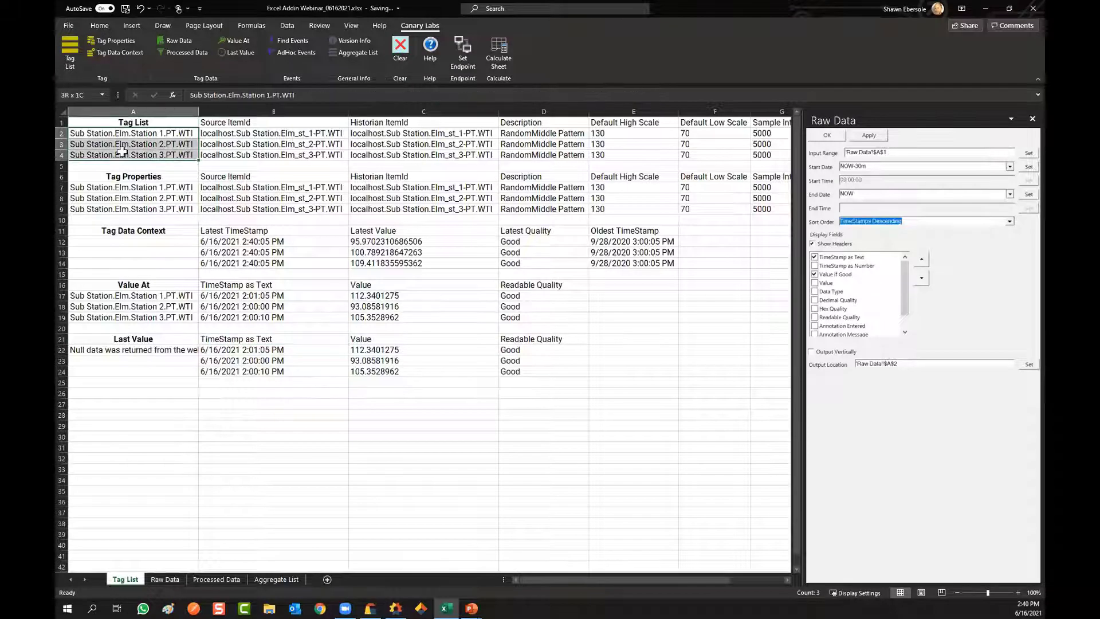
pyautogui.click(1021, 153)
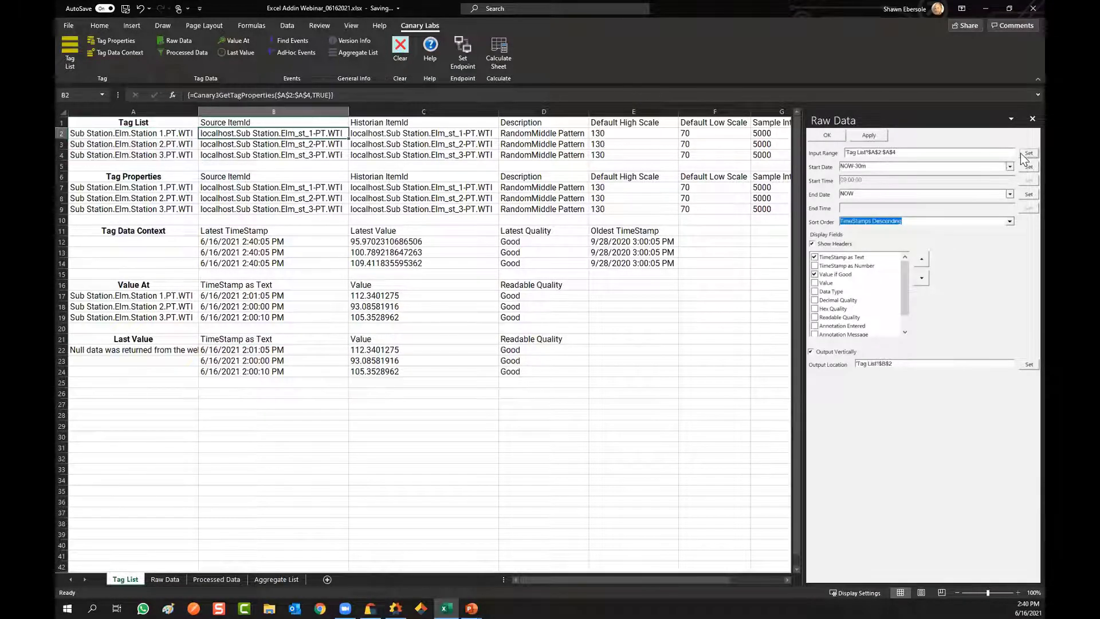
pyautogui.click(173, 579)
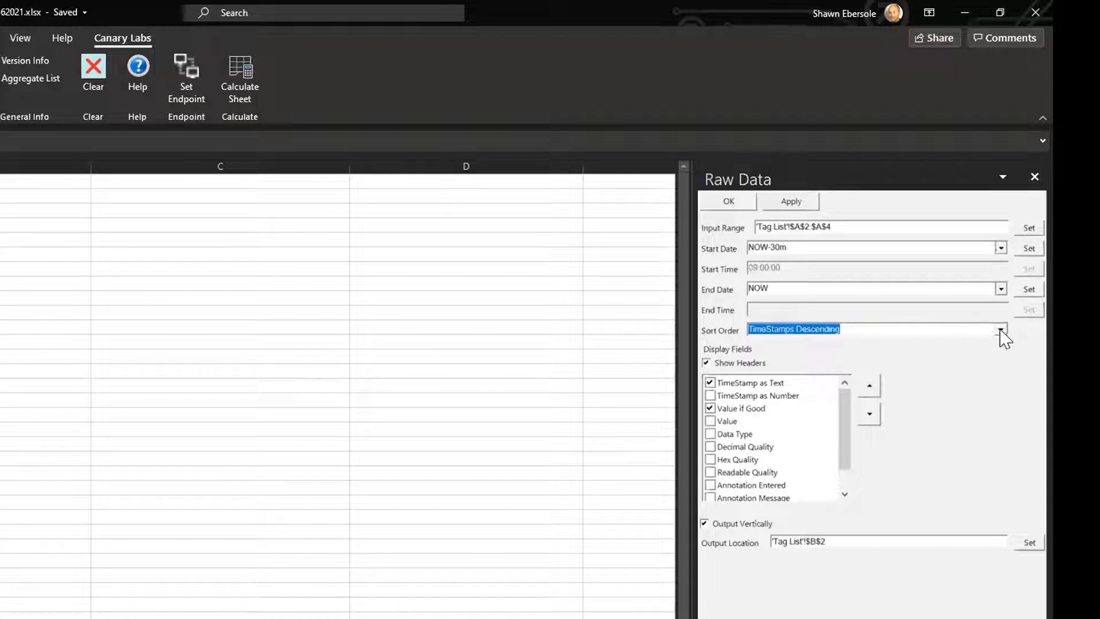
# Try to output the NOW-30m to NOW raw data vertically at A1 of the Raw Data sheet, with timestamps descending
pyautogui.click(1000, 330)
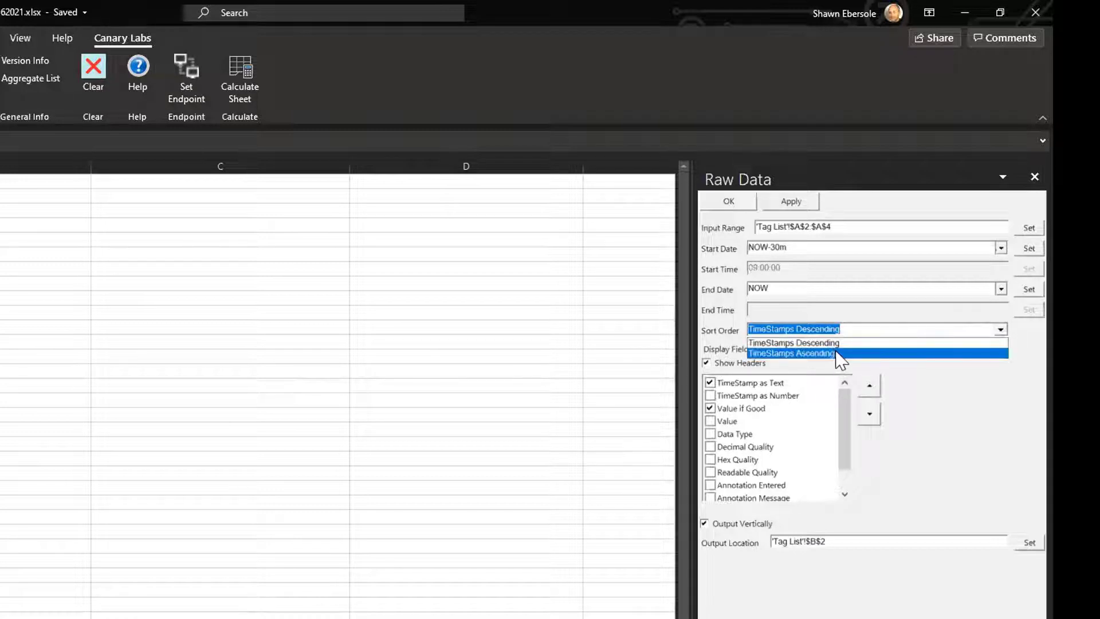
pyautogui.click(963, 409)
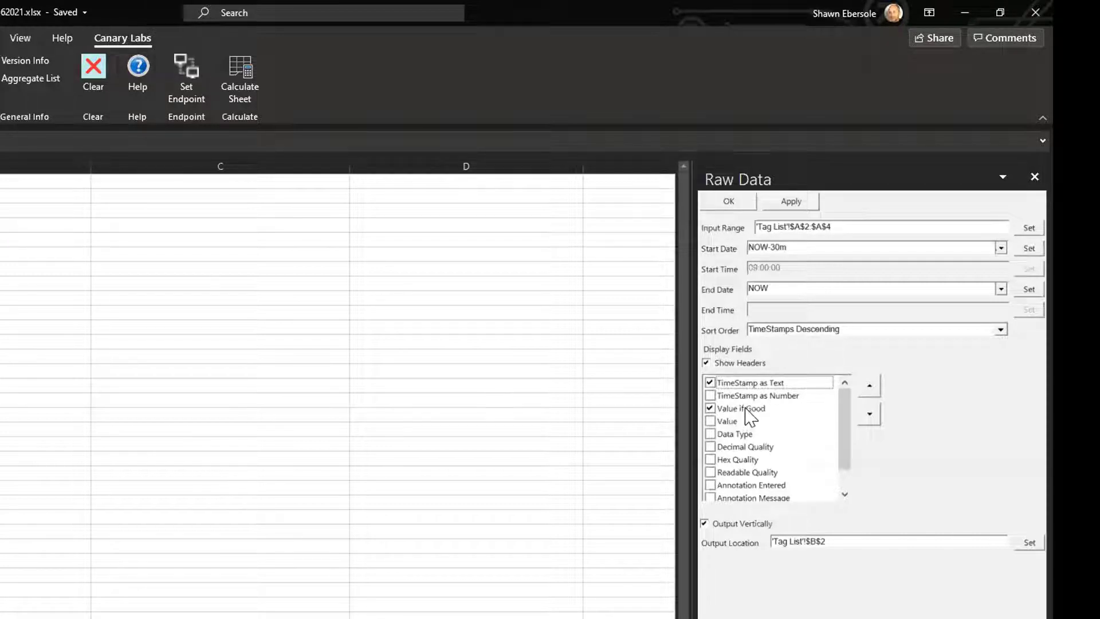
pyautogui.scroll(-1, 764, 449)
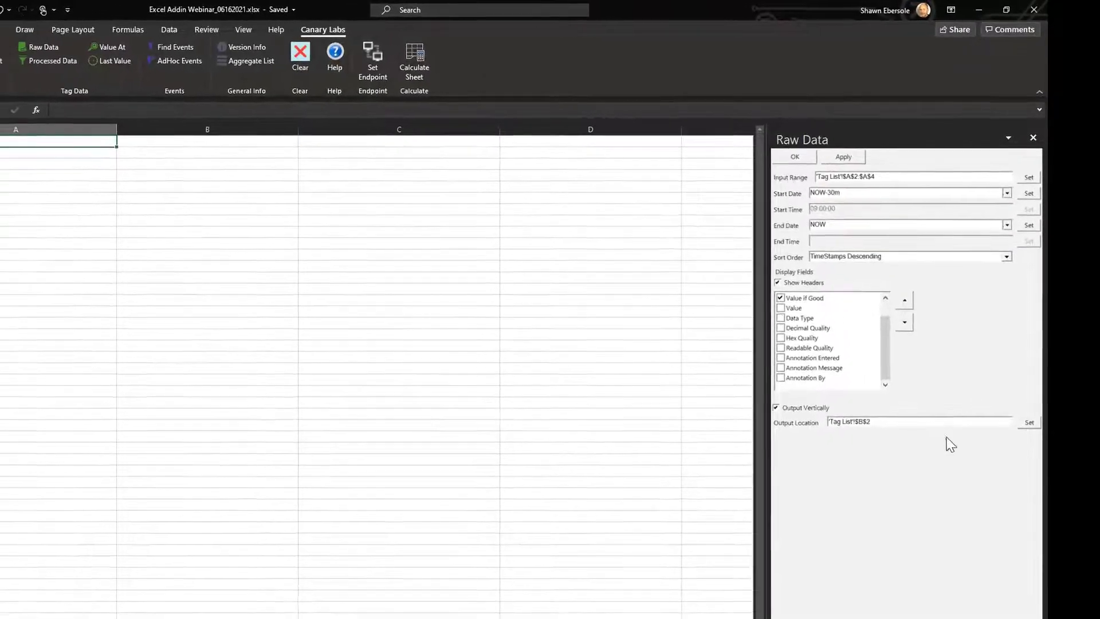
pyautogui.click(1025, 405)
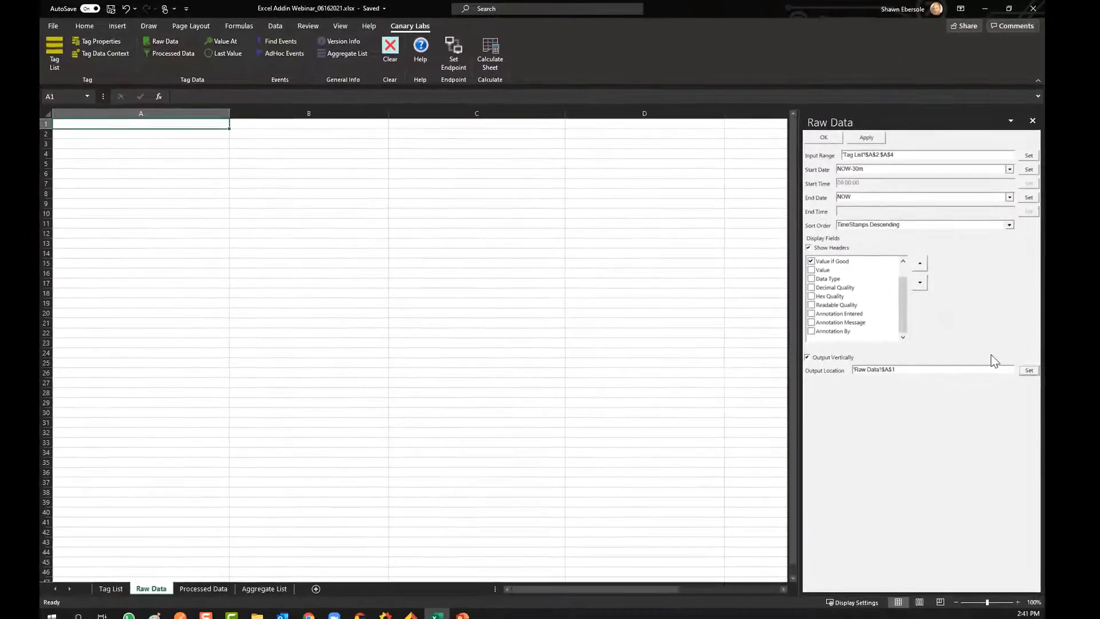
pyautogui.click(826, 135)
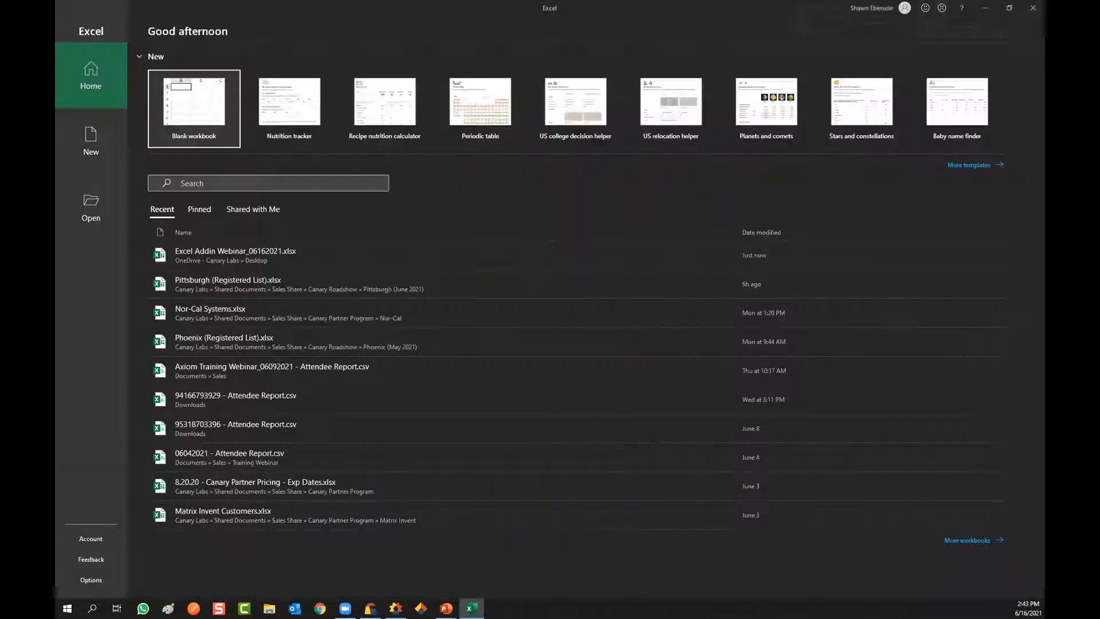
# Create a blank workbook and open a widened Canary Labs Tag List query in it
pyautogui.click(214, 111)
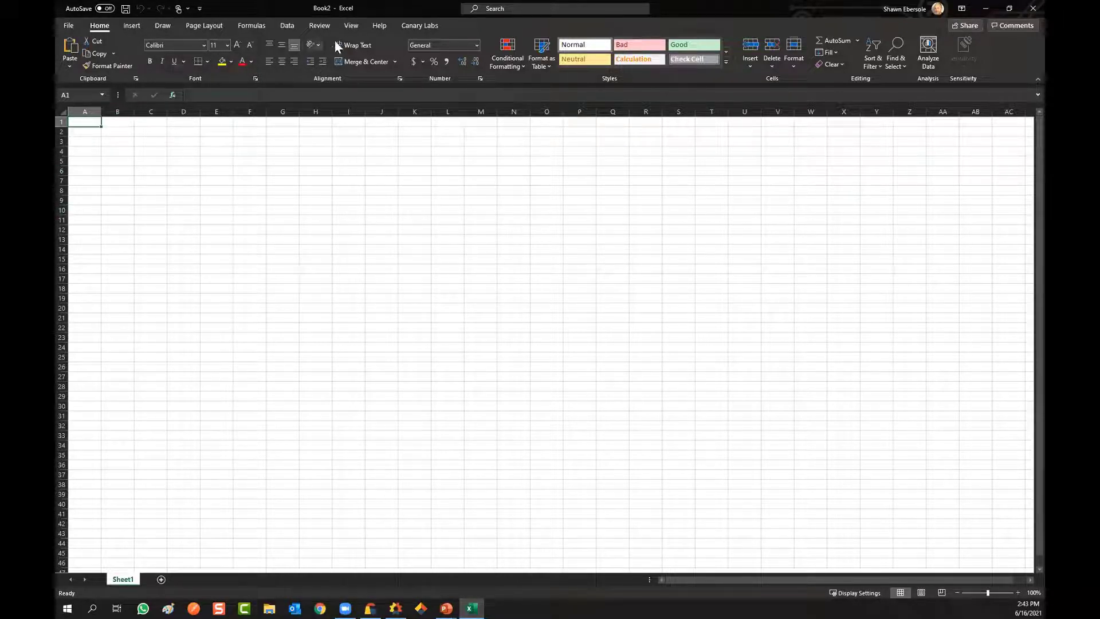
pyautogui.click(417, 26)
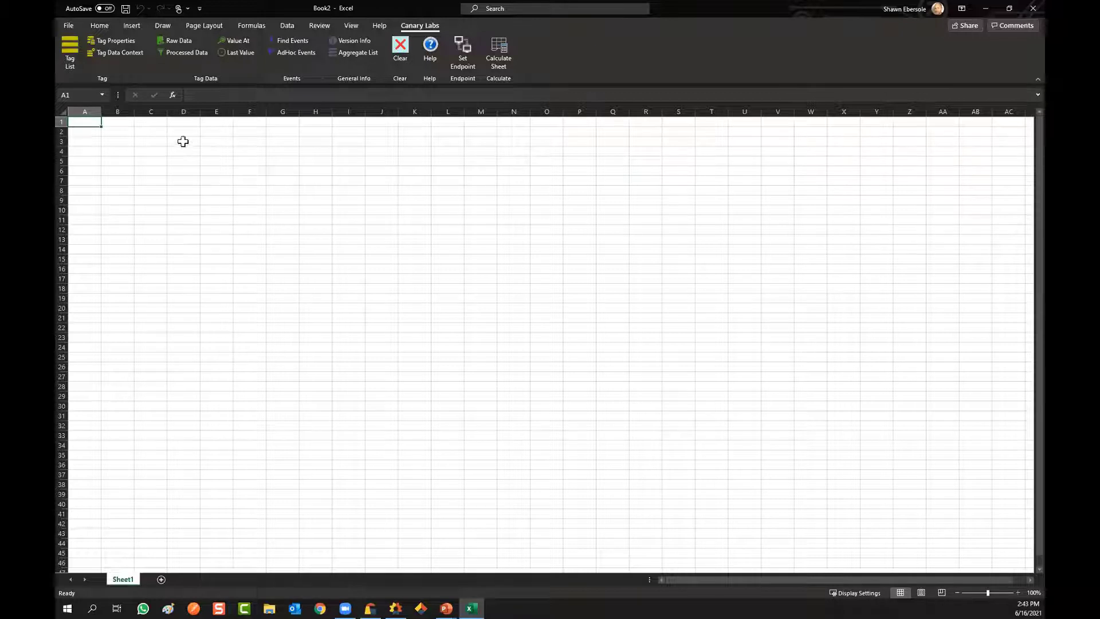
pyautogui.click(67, 53)
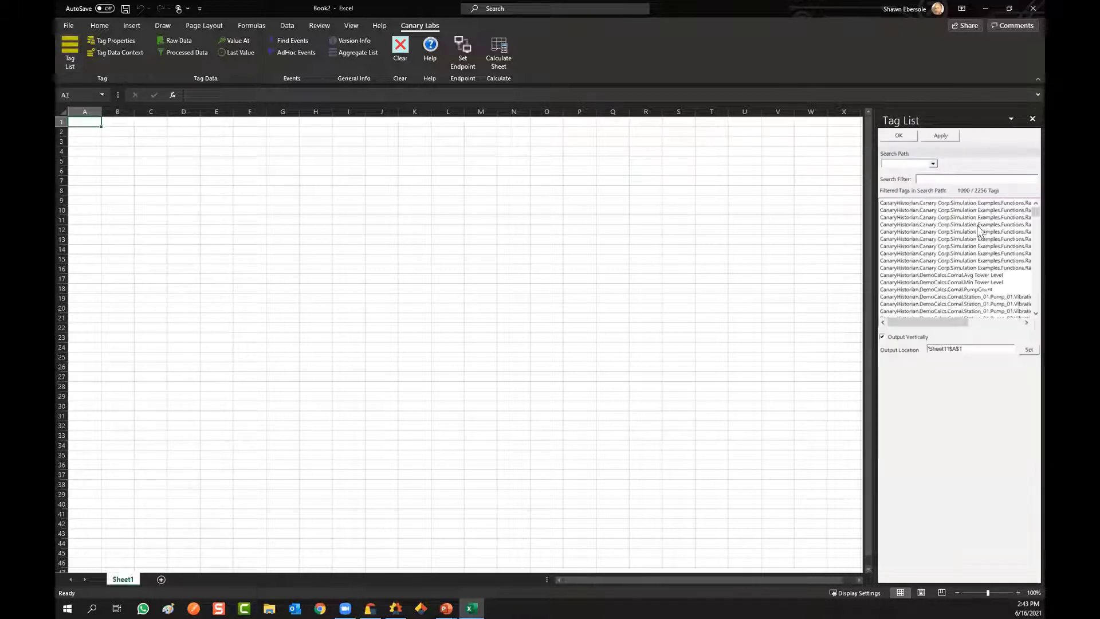
pyautogui.moveTo(874, 193); pyautogui.dragTo(727, 194)
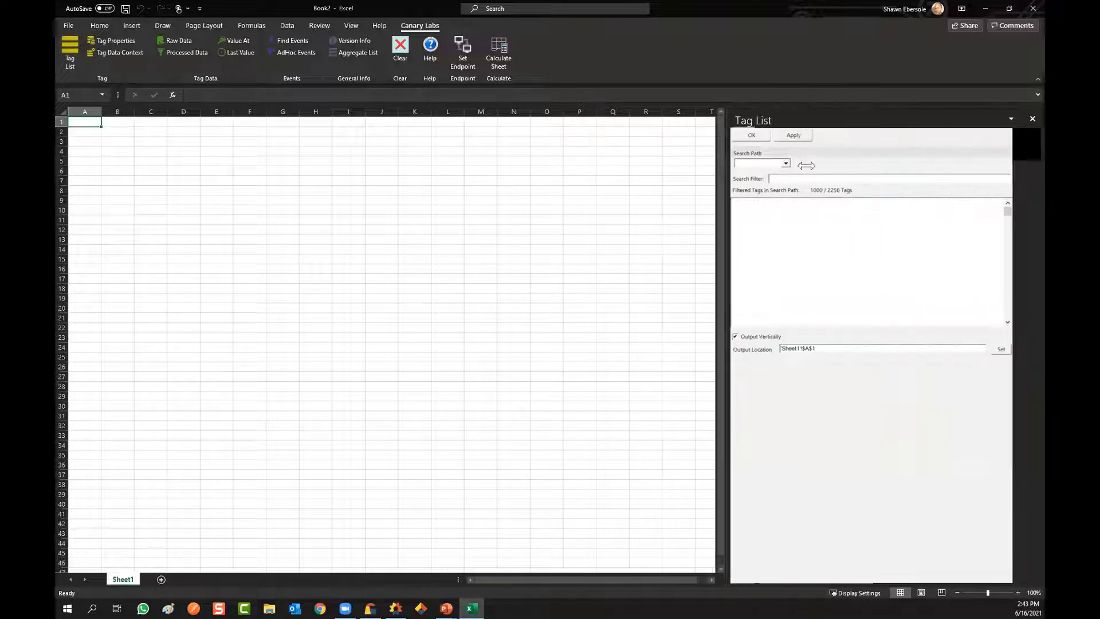
# Output the Sub Station Elm tags filtered by WTI vertically at A1 of Sheet1
pyautogui.click(785, 165)
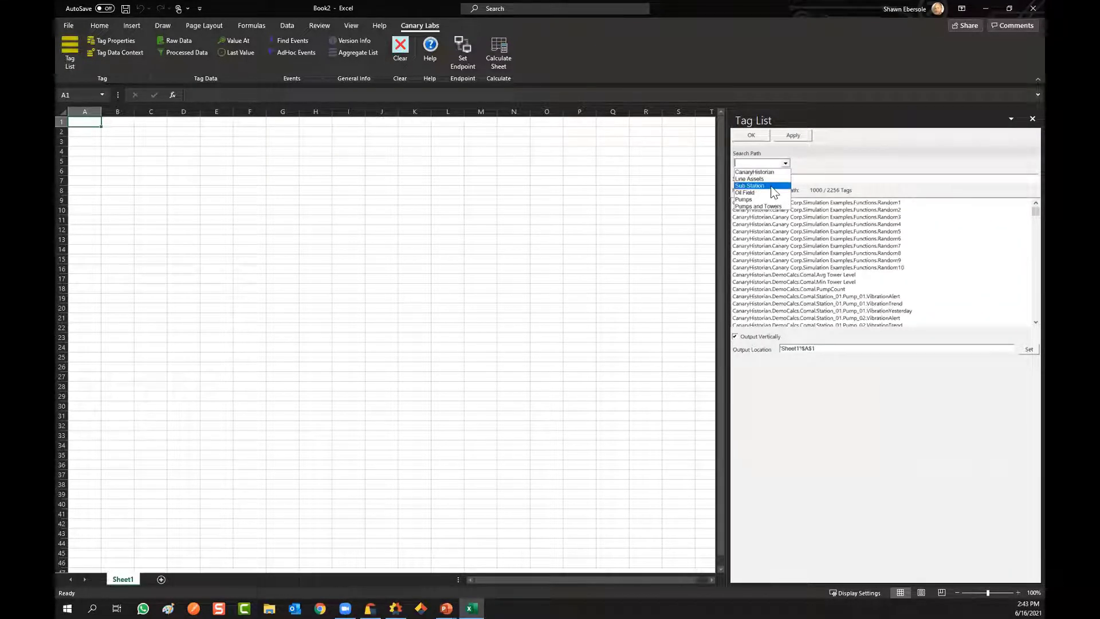
pyautogui.click(770, 186)
pyautogui.click(806, 163)
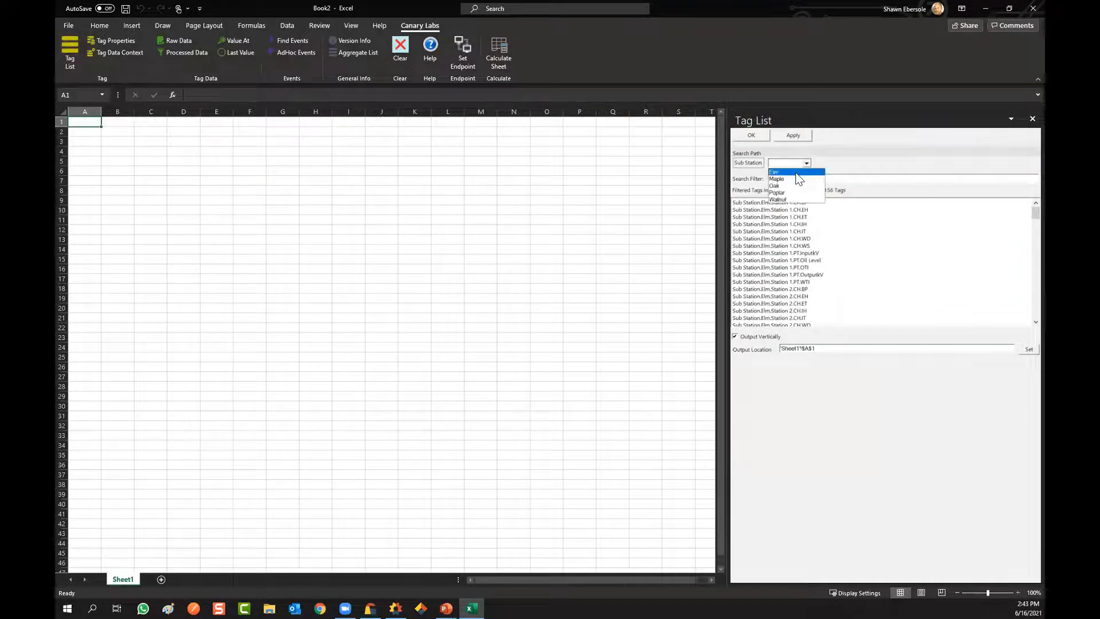
pyautogui.click(796, 173)
pyautogui.click(792, 178)
pyautogui.write('WTI')
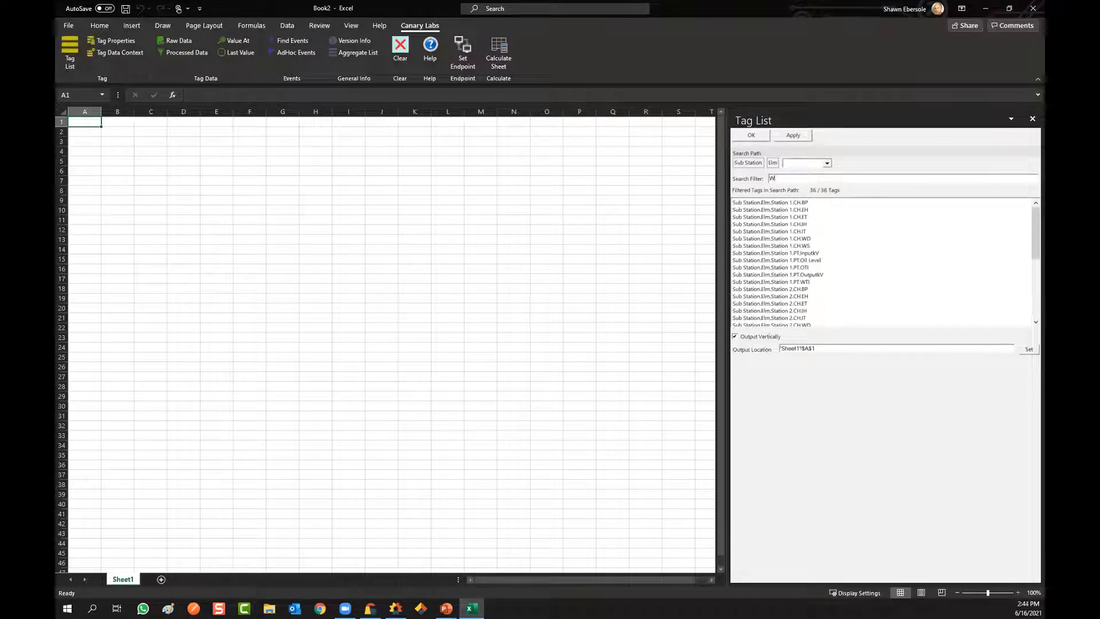
pyautogui.click(750, 136)
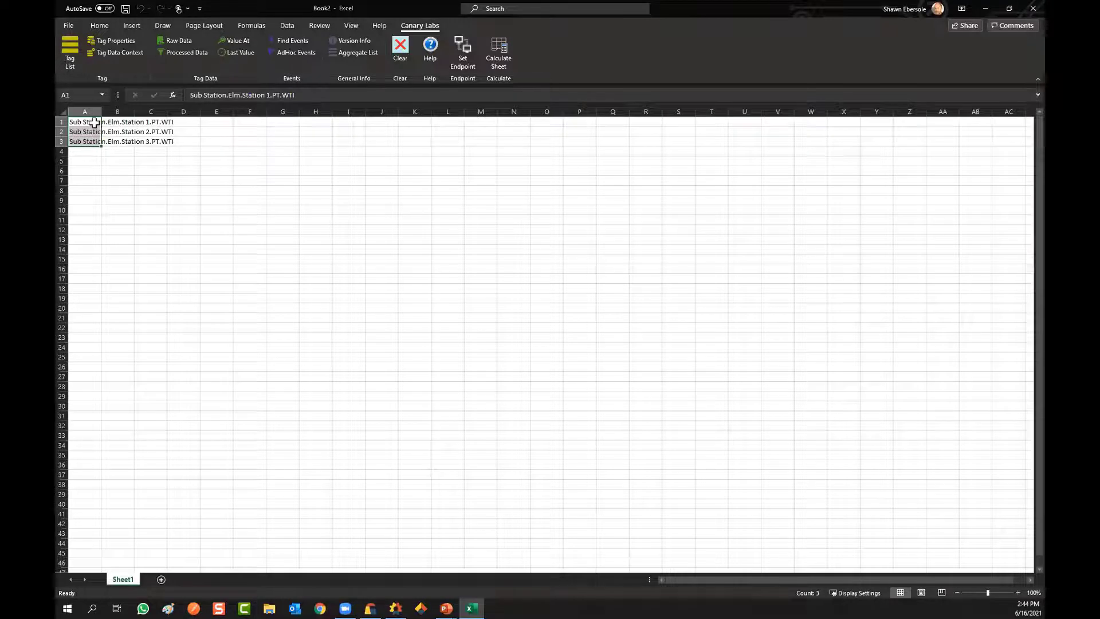
# Start a raw data query on Sheet1 with the tags in A1:A3 as the input range
pyautogui.click(97, 161)
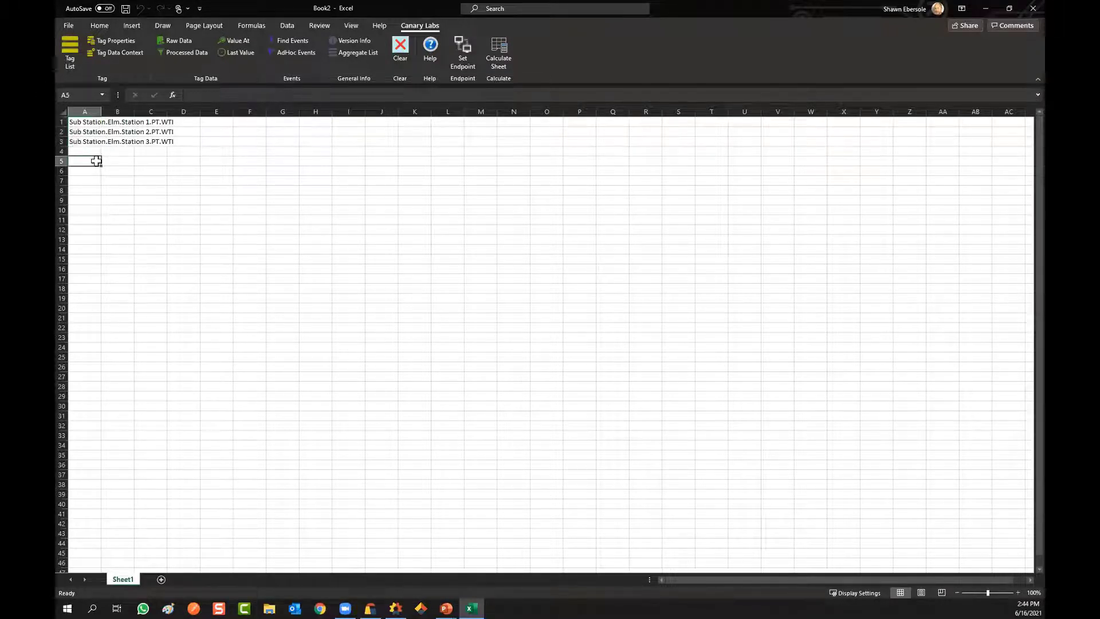
pyautogui.click(178, 41)
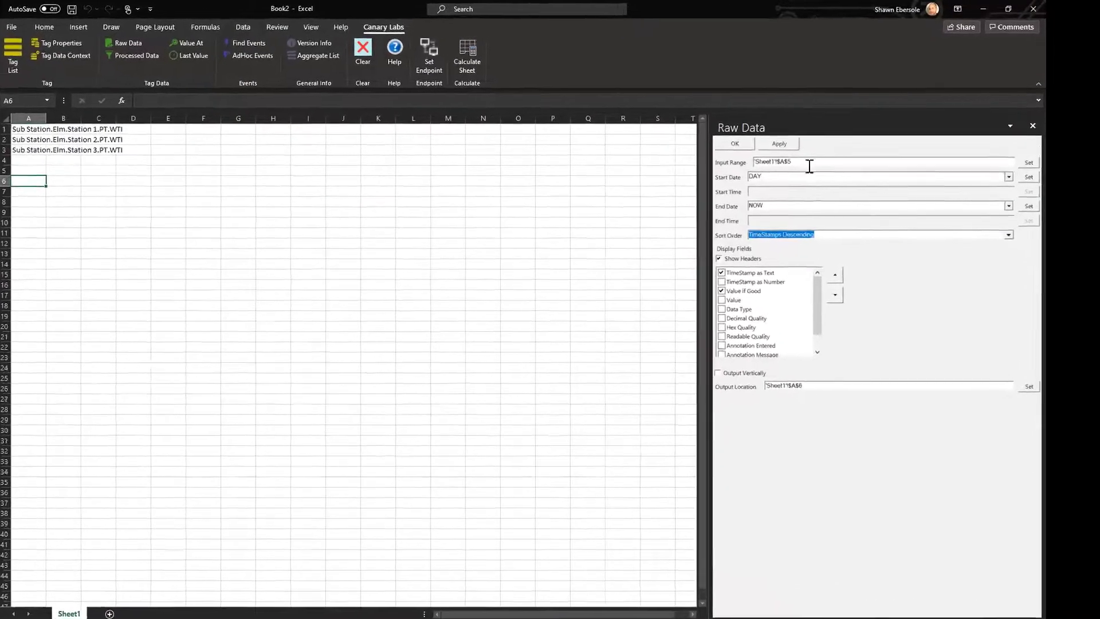
pyautogui.moveTo(28, 129); pyautogui.dragTo(29, 150)
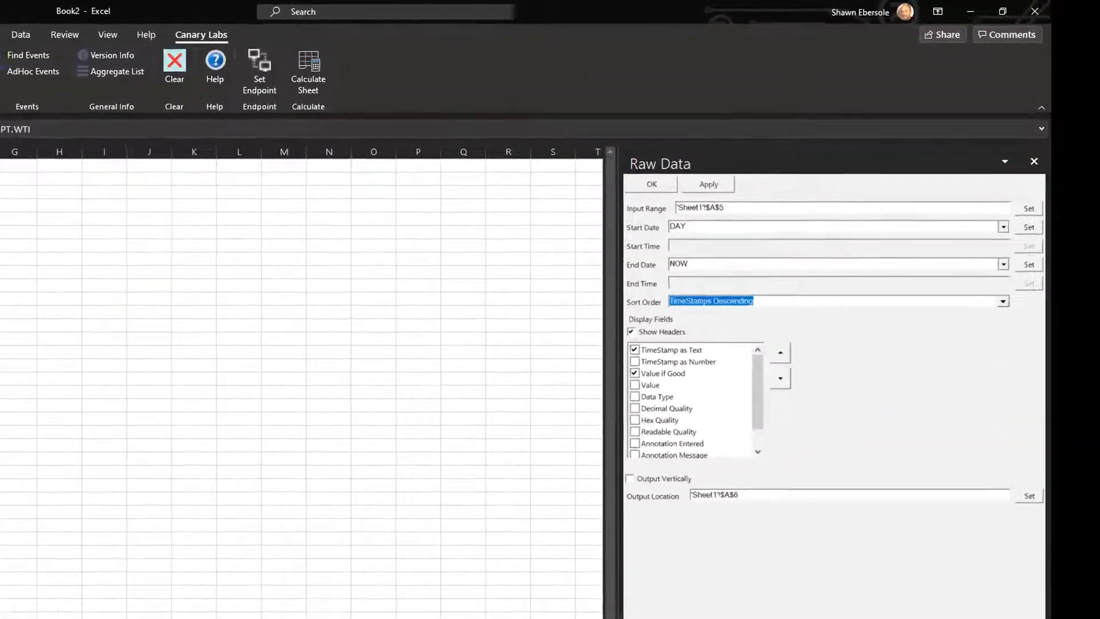
pyautogui.click(1028, 208)
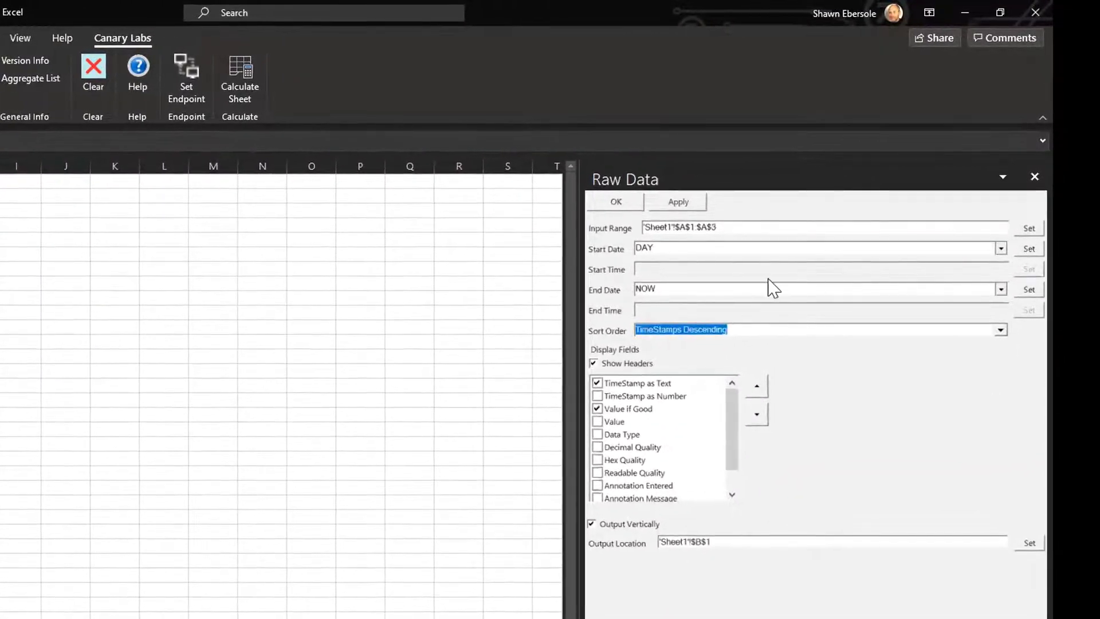
# Set the raw data start date to NOW-1h and output the results at A5 with vertical output off
pyautogui.moveTo(670, 246); pyautogui.dragTo(601, 247)
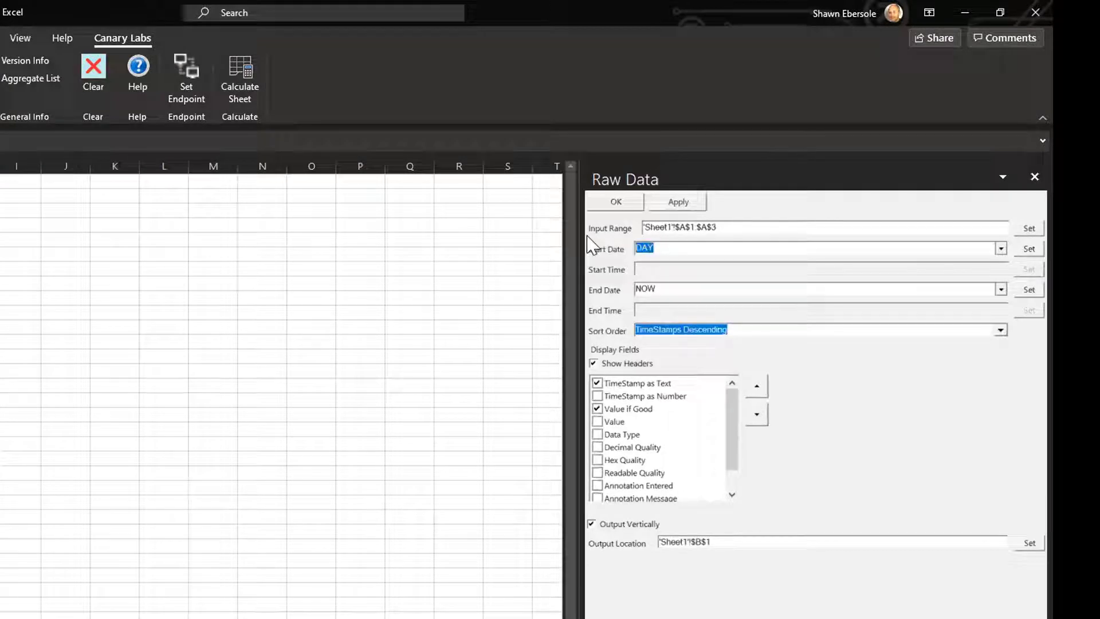
pyautogui.write('NOW-1h')
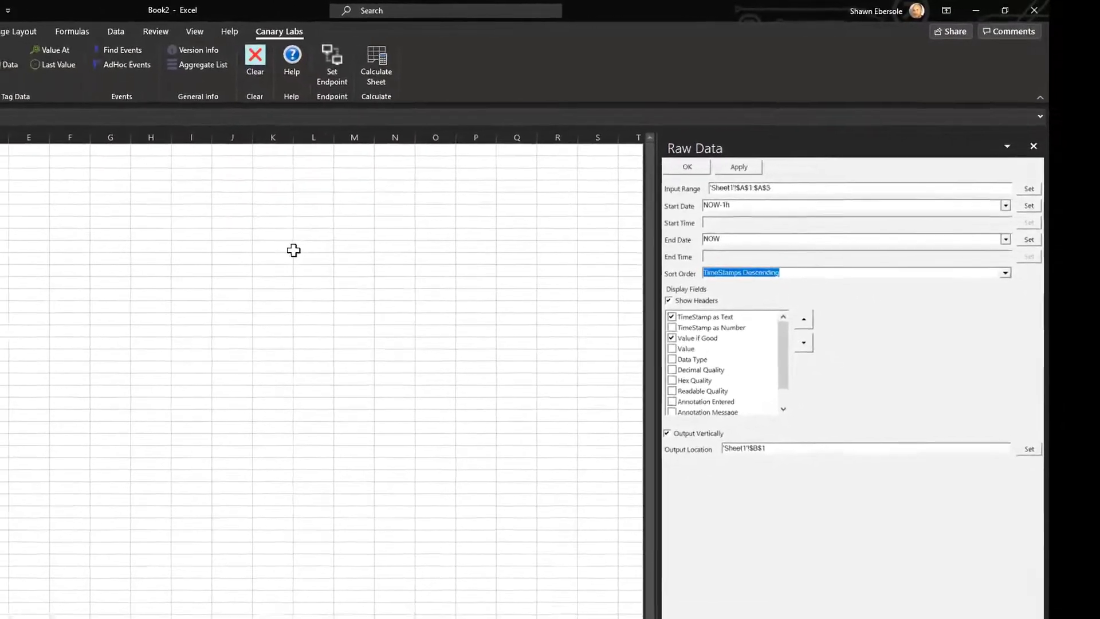
pyautogui.click(1026, 407)
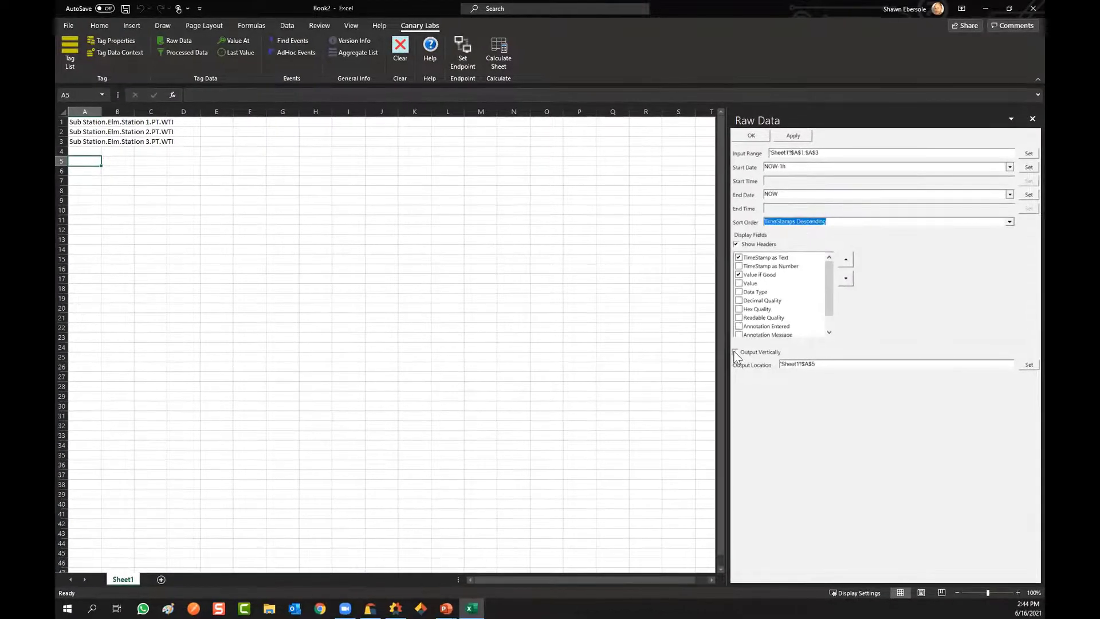
pyautogui.click(750, 135)
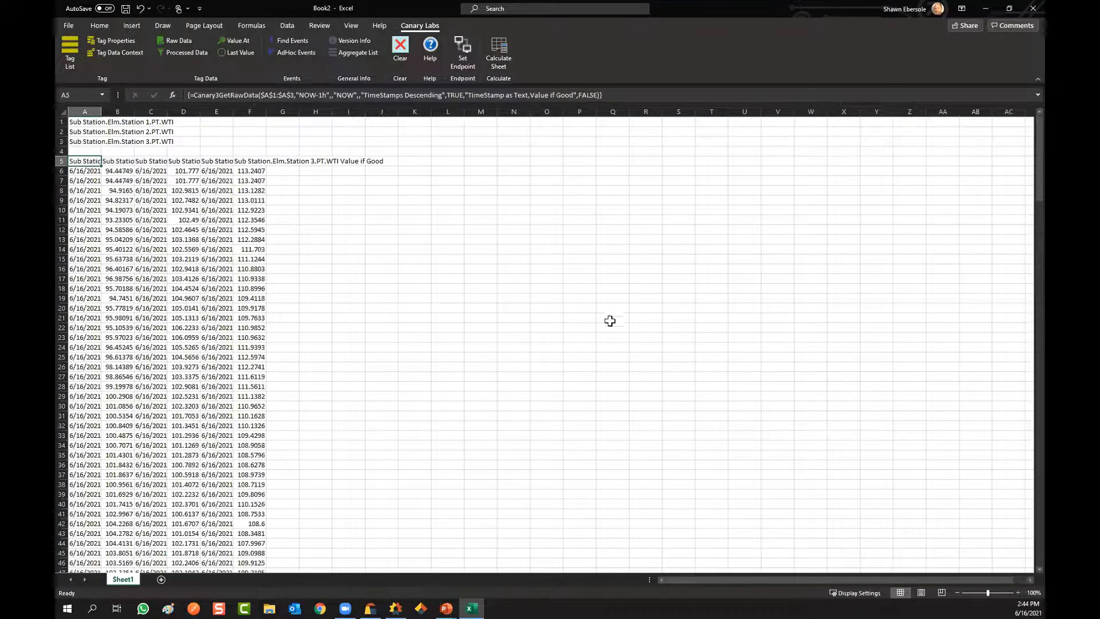
# Autofit all columns of Sheet1 to show the full raw data headers and timestamps
pyautogui.click(62, 110)
pyautogui.doubleClick(101, 111)
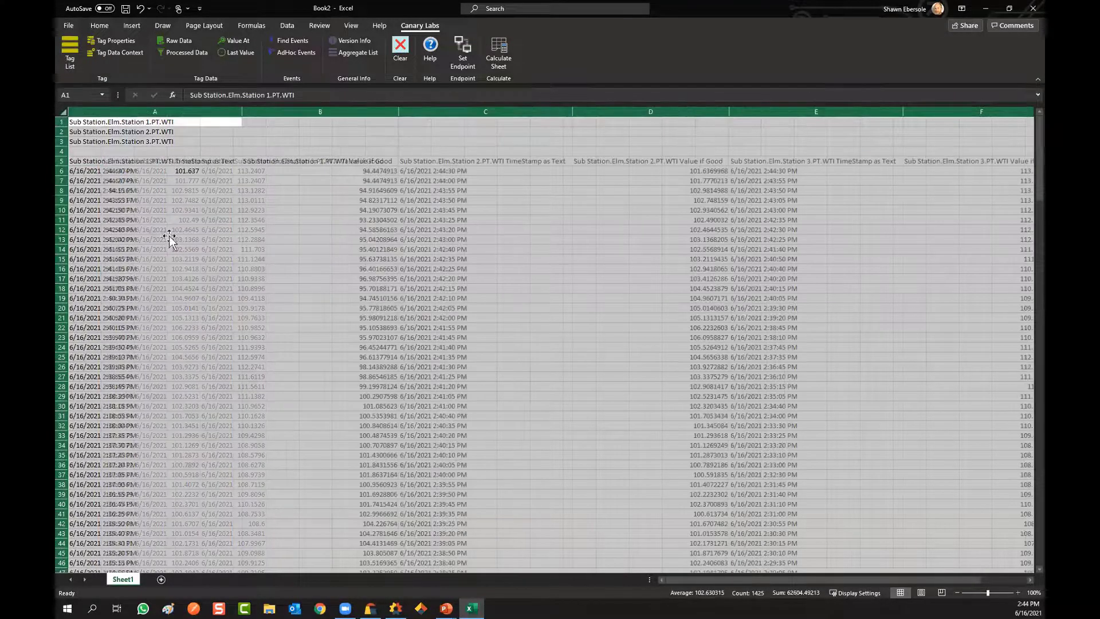
pyautogui.click(192, 240)
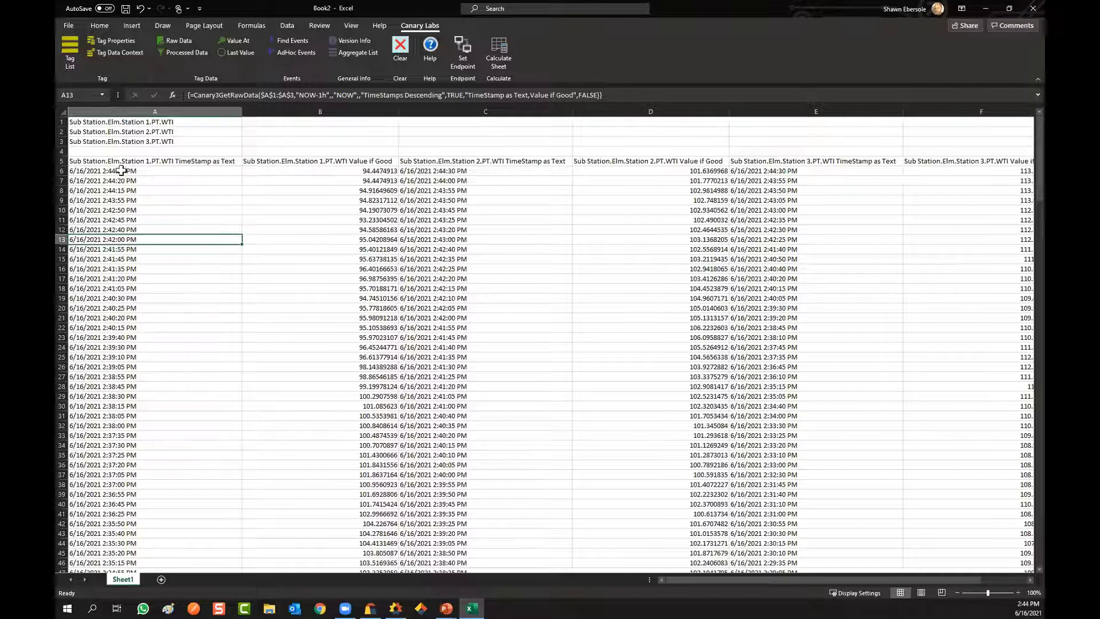
pyautogui.click(140, 171)
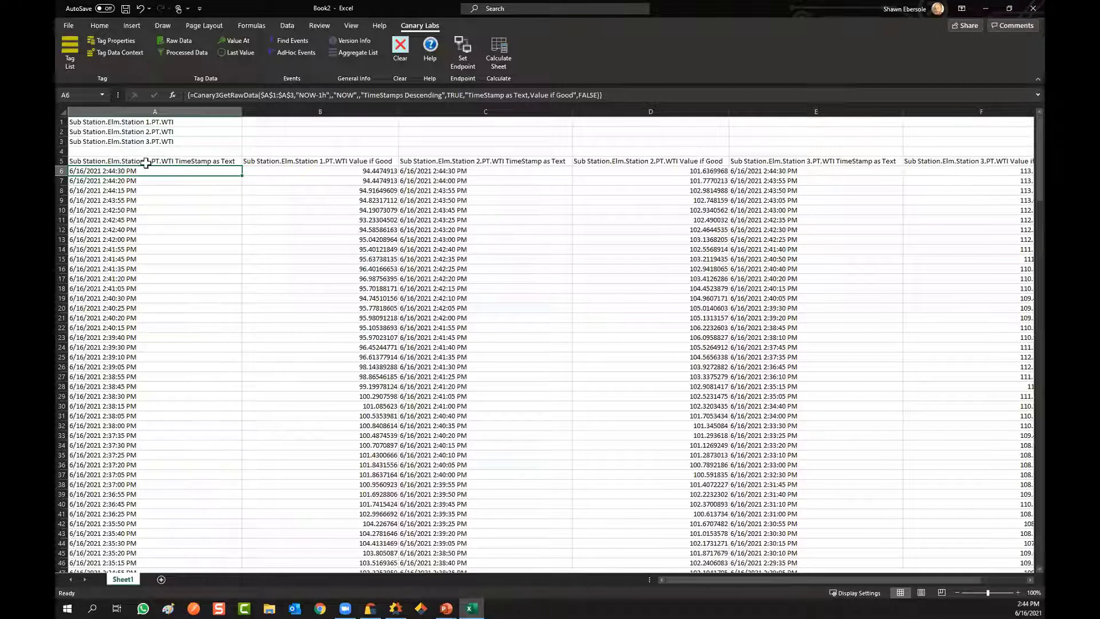
# Check the raw data columns on Sheet1 and clear the raw data output that starts at A5
pyautogui.click(364, 175)
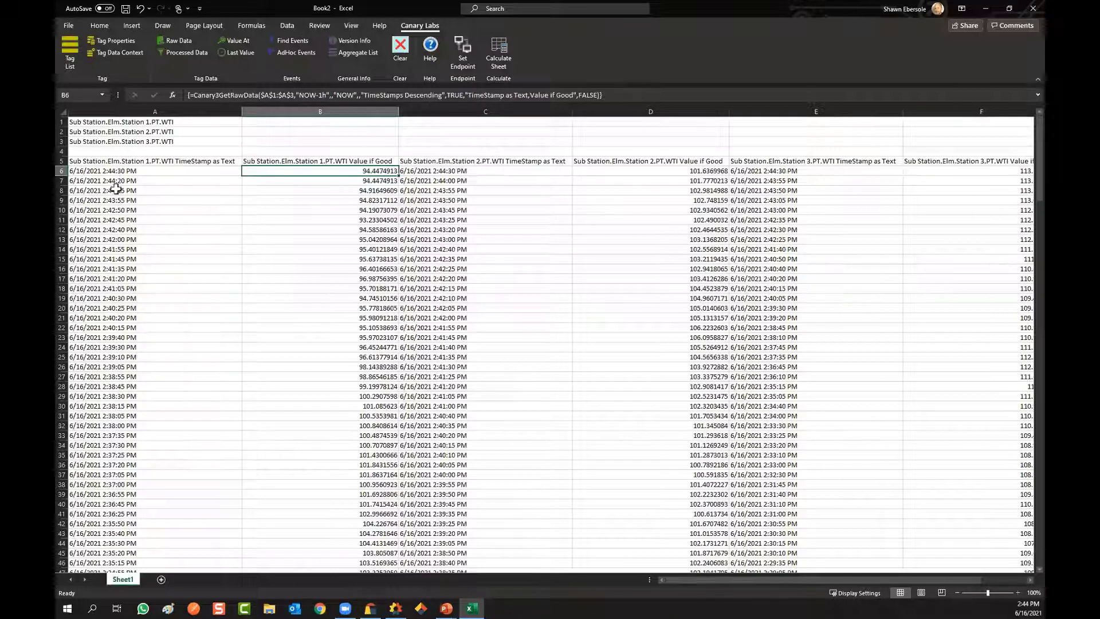
pyautogui.click(510, 163)
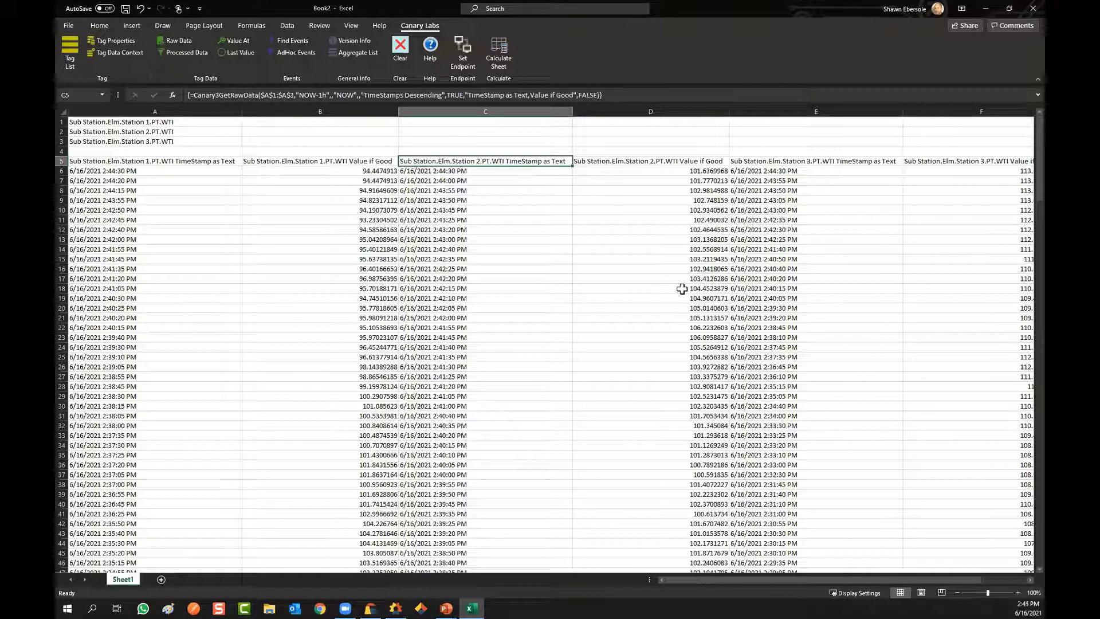
pyautogui.click(109, 162)
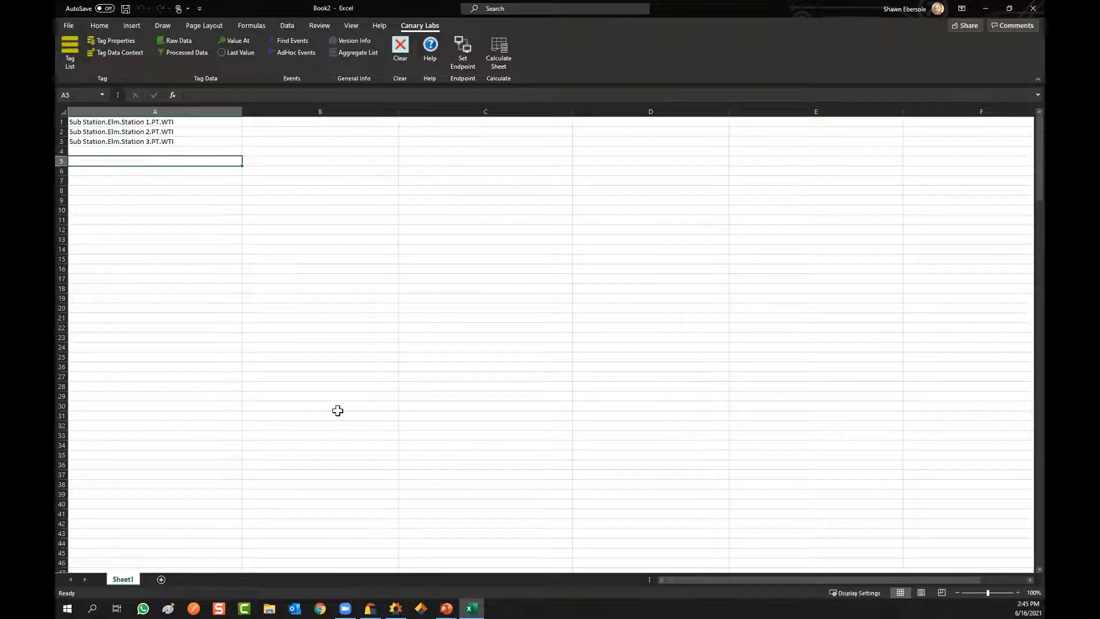
# Start a processed data query on Sheet1 with the tags in A1:A3 as the input range
pyautogui.click(186, 53)
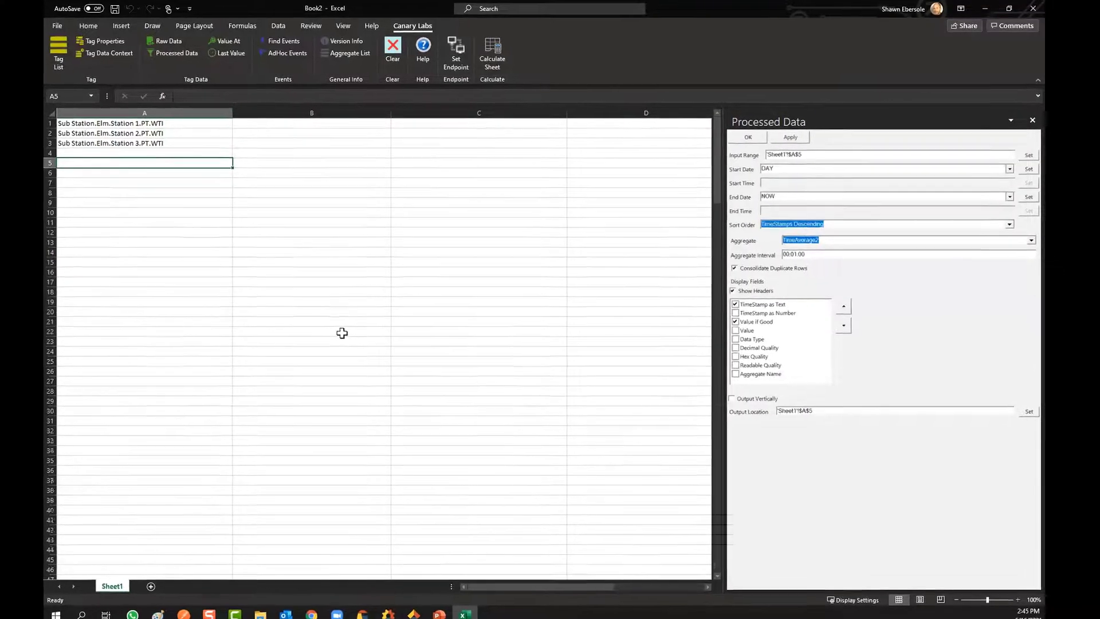
pyautogui.moveTo(86, 126); pyautogui.dragTo(86, 148)
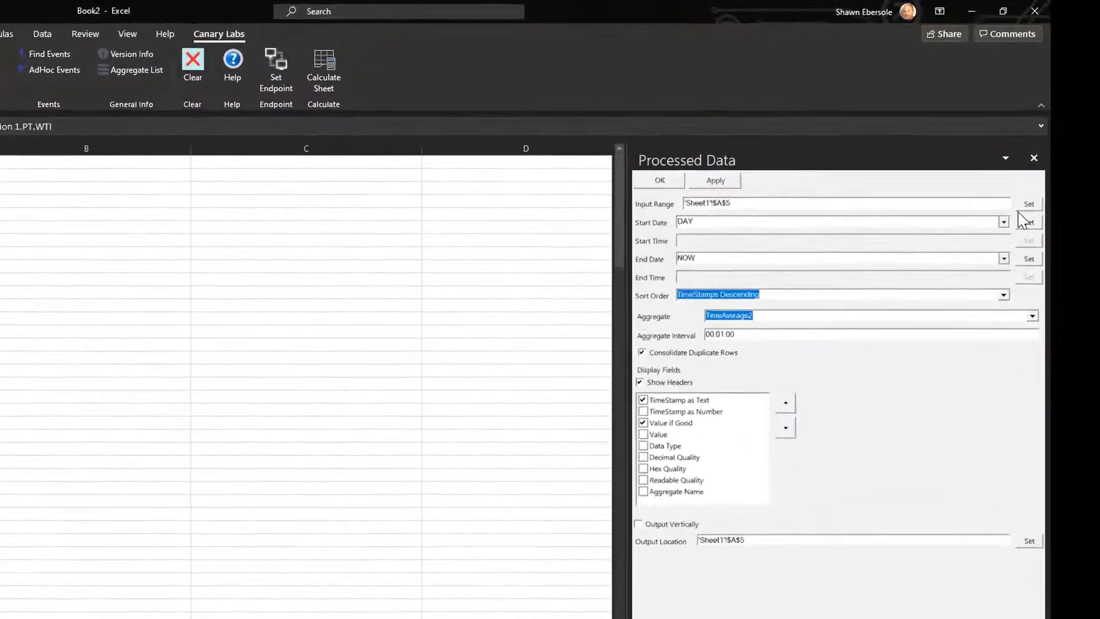
pyautogui.click(1028, 203)
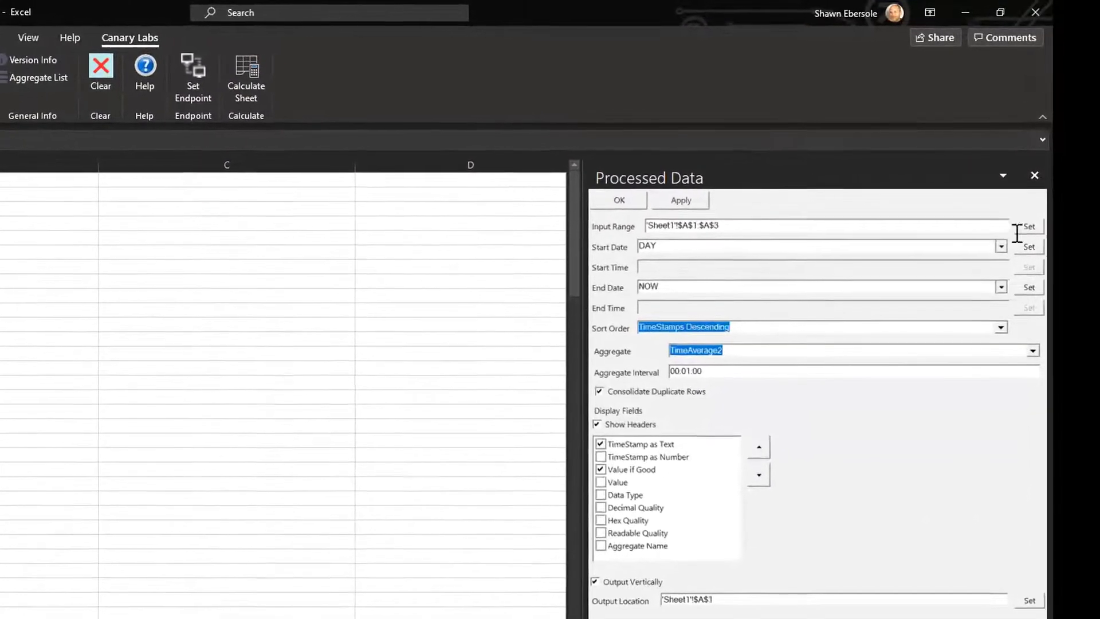
# Set the processed data start to 6/16/2021 12:00:00 AM and the output location to A5 with vertical output off
pyautogui.doubleClick(677, 248)
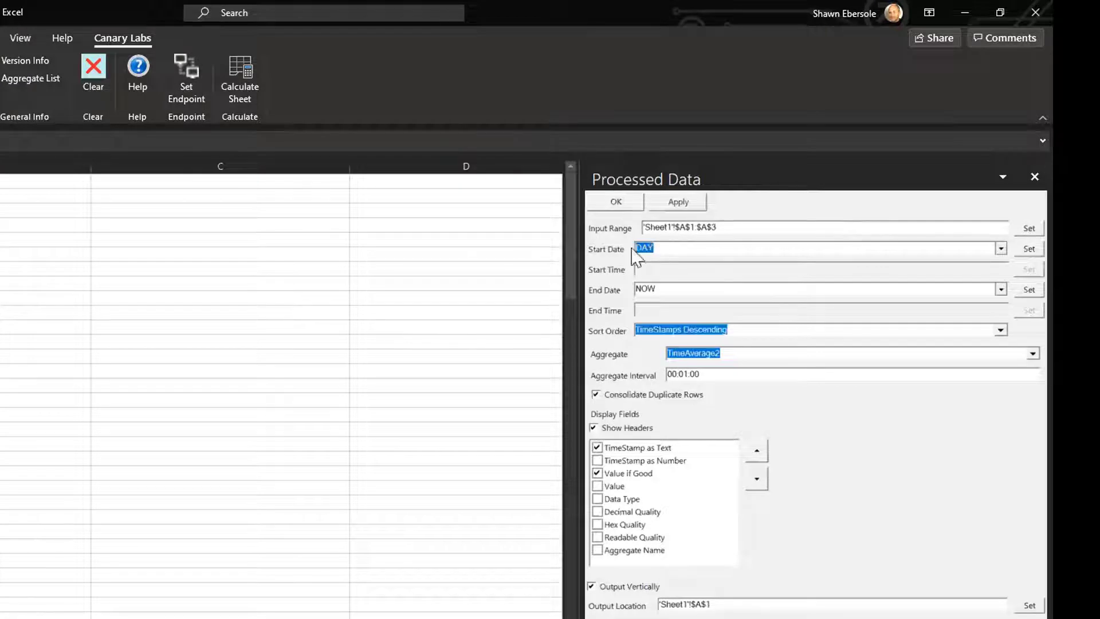
pyautogui.doubleClick(658, 248)
pyautogui.click(1001, 248)
pyautogui.click(932, 319)
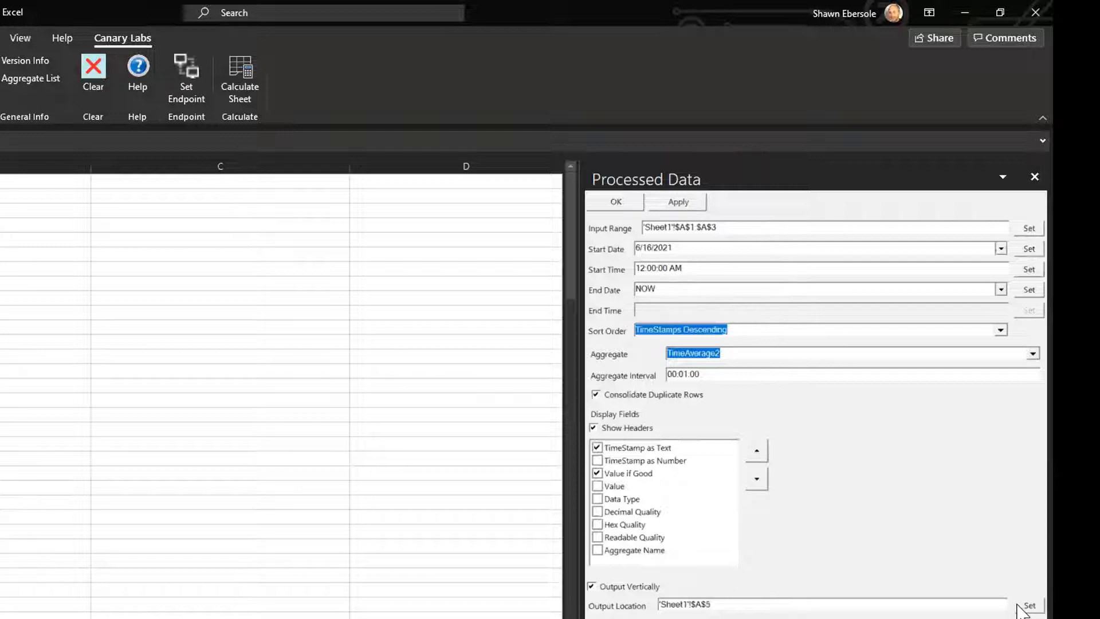
pyautogui.click(591, 586)
# Use the TimeAverage2 aggregate with a 1h aggregate interval and output the processed data to the sheet
pyautogui.click(1018, 358)
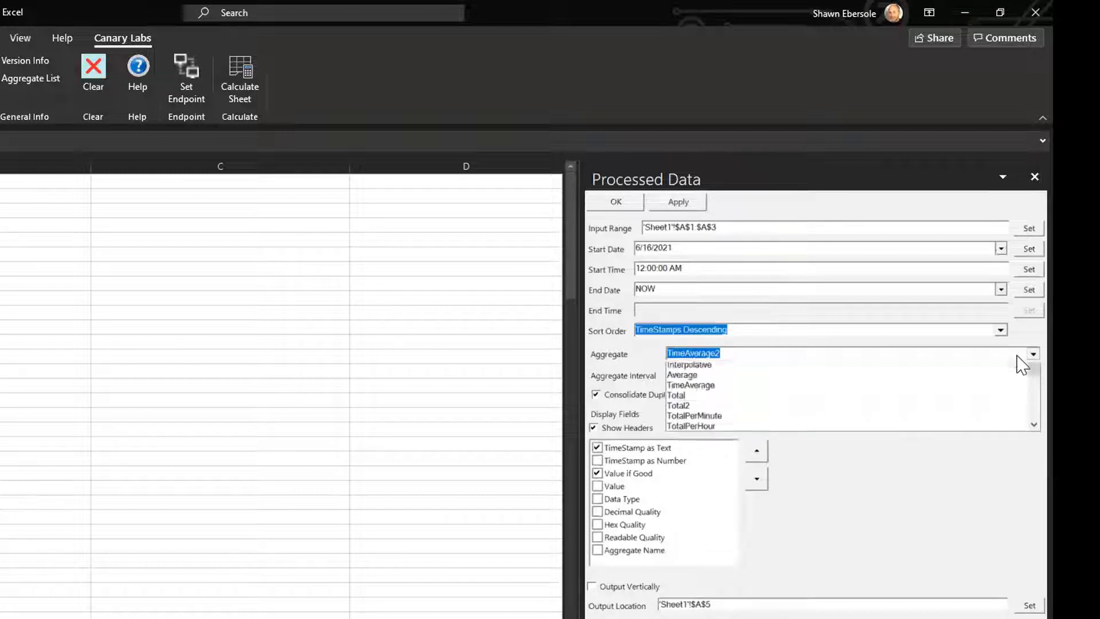
pyautogui.click(1018, 380)
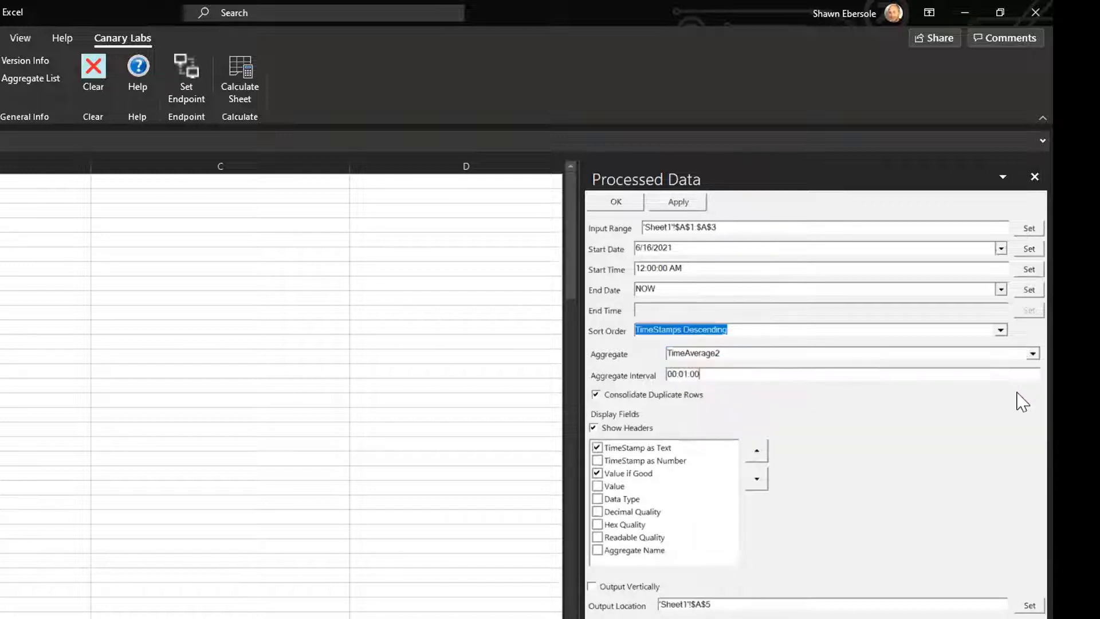
pyautogui.click(1019, 362)
pyautogui.click(1019, 384)
pyautogui.click(748, 356)
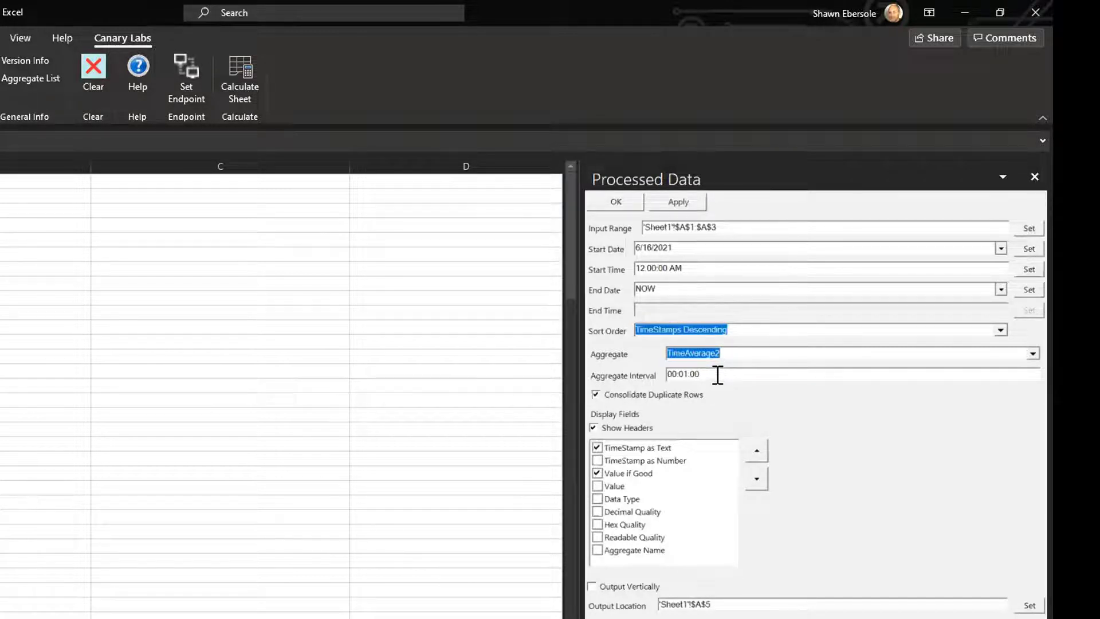
pyautogui.moveTo(717, 374); pyautogui.dragTo(664, 375)
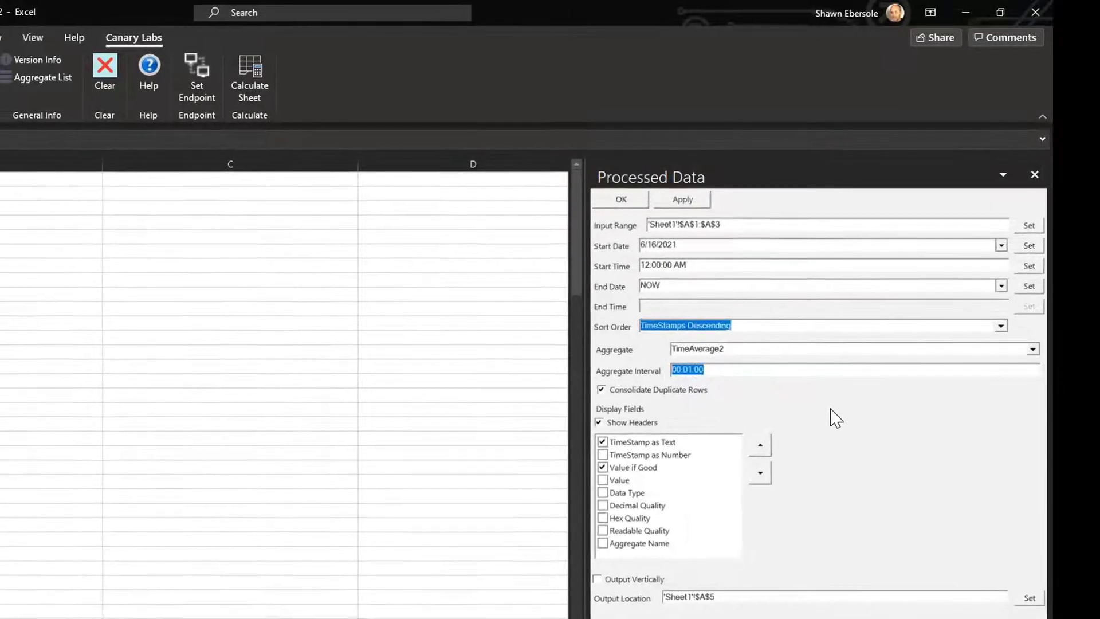
pyautogui.write('1h')
pyautogui.press('Tab')
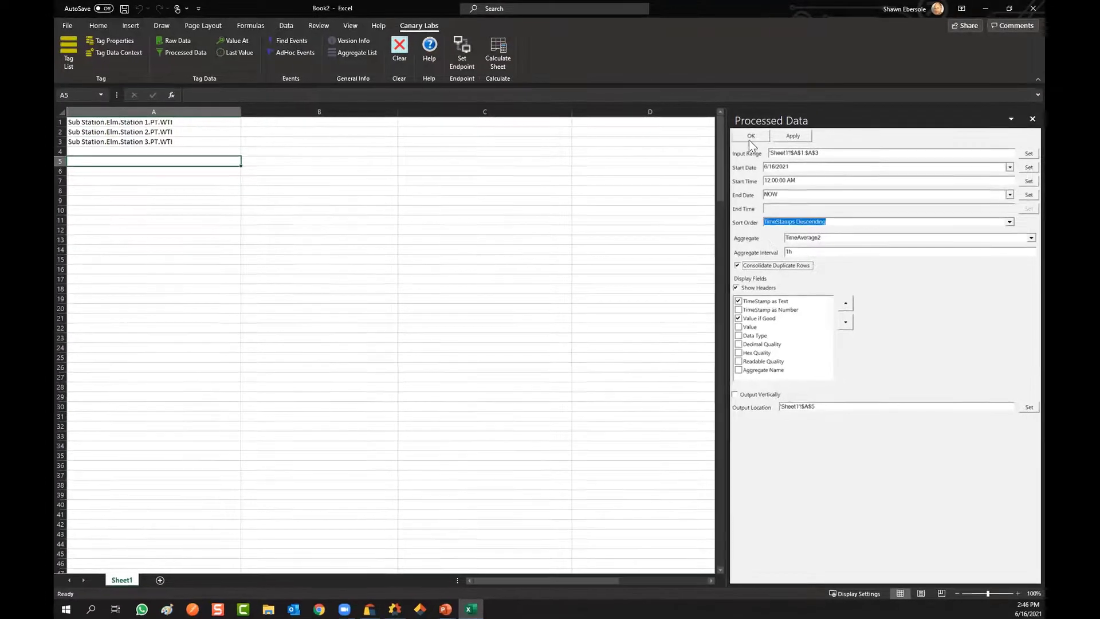
pyautogui.click(749, 139)
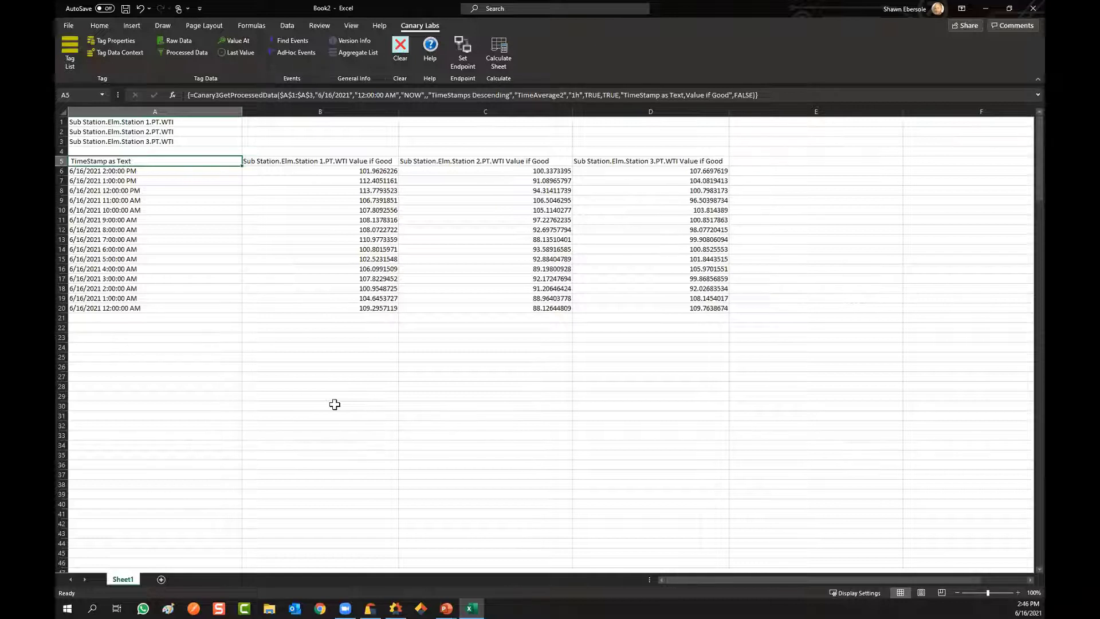
# Start a second processed data query for the tags in A1:A3, with output at A23 and vertical output off
pyautogui.click(107, 327)
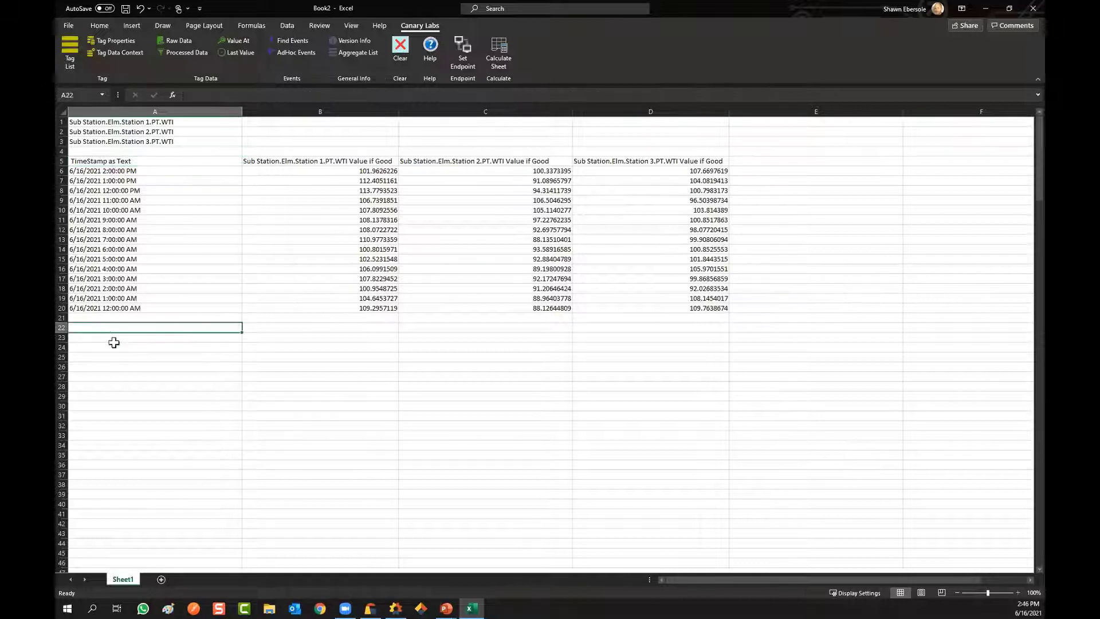
pyautogui.click(187, 52)
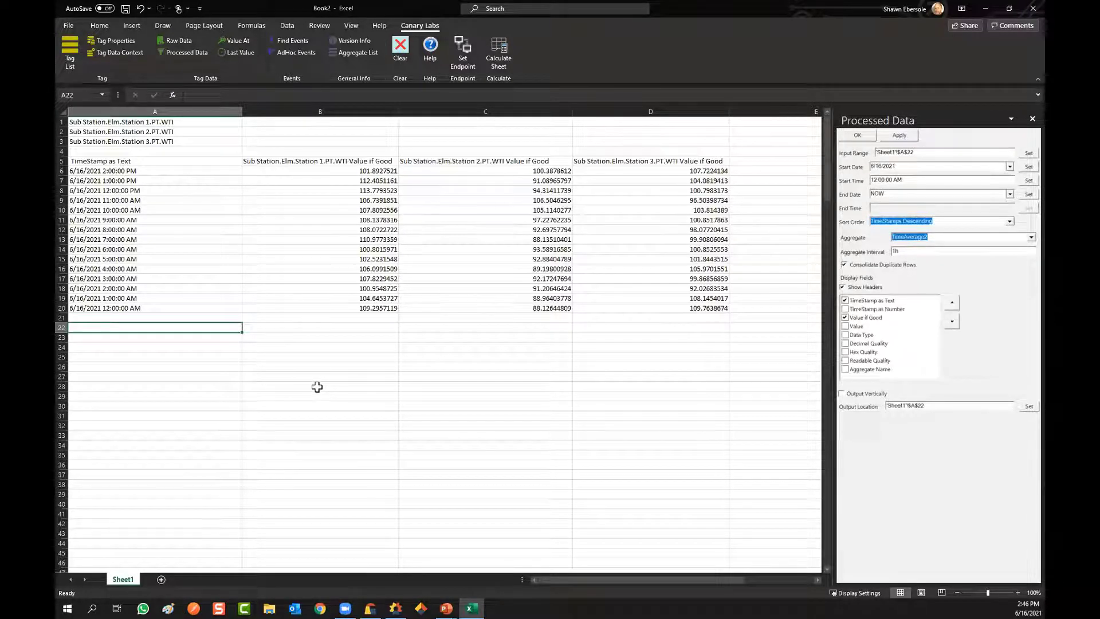
pyautogui.moveTo(124, 124); pyautogui.dragTo(126, 141)
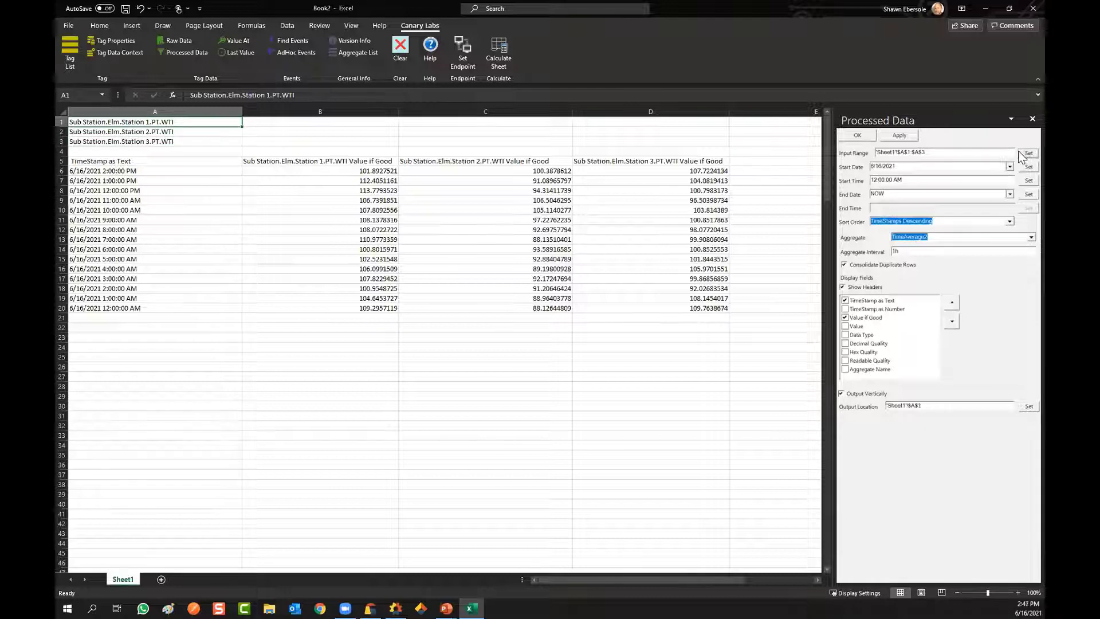
pyautogui.click(133, 337)
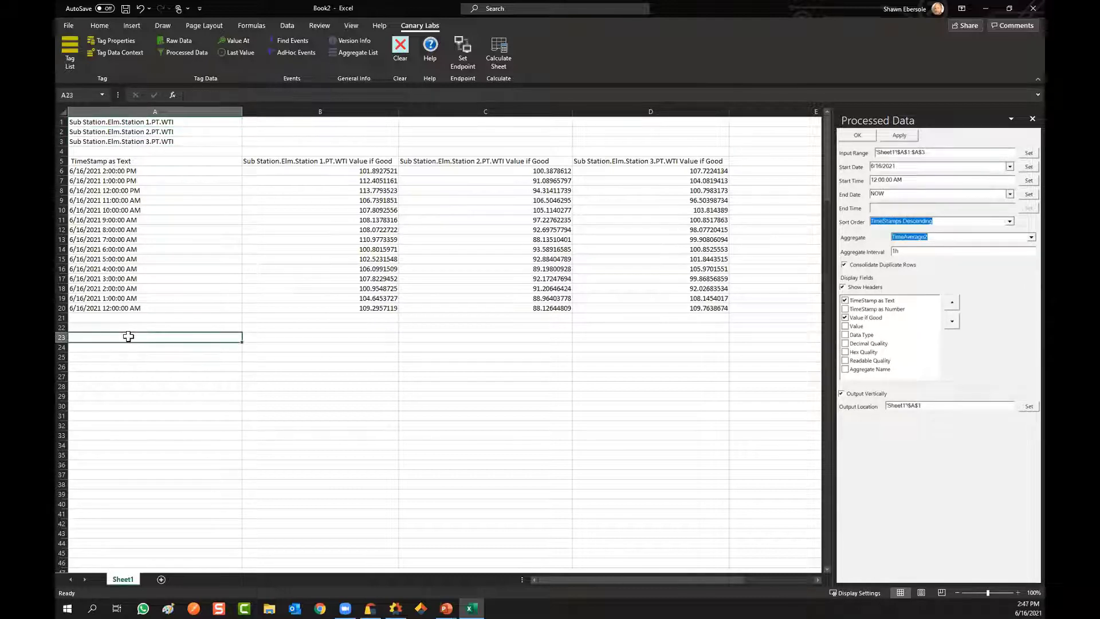
pyautogui.click(1027, 406)
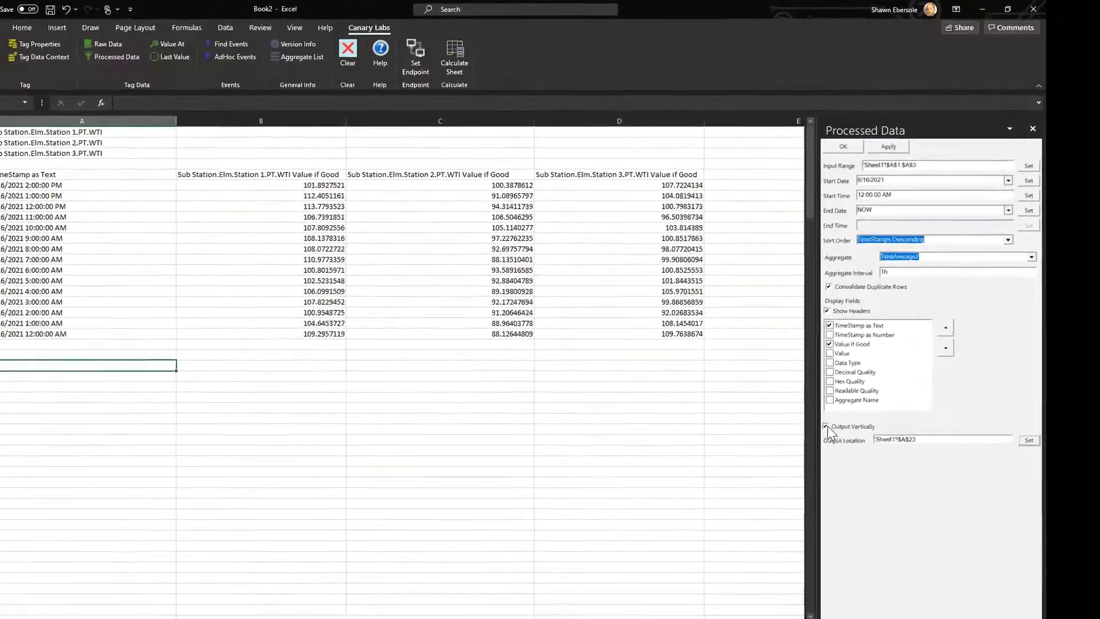
pyautogui.click(826, 426)
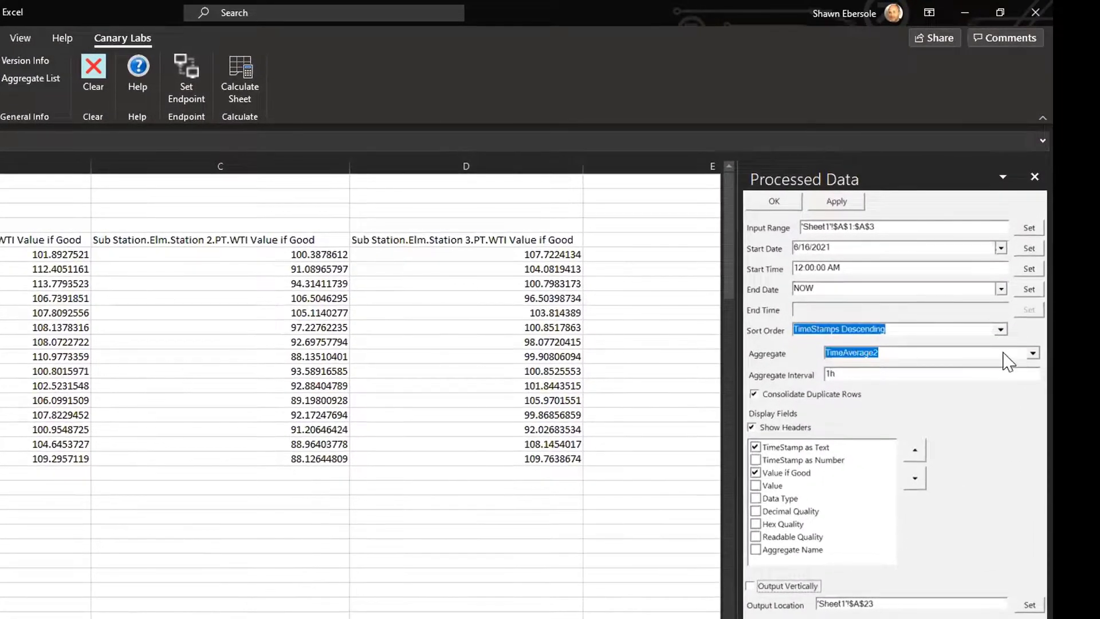
# Set the aggregate to Maximum2 and output the second set of processed data below the time averages
pyautogui.click(1022, 353)
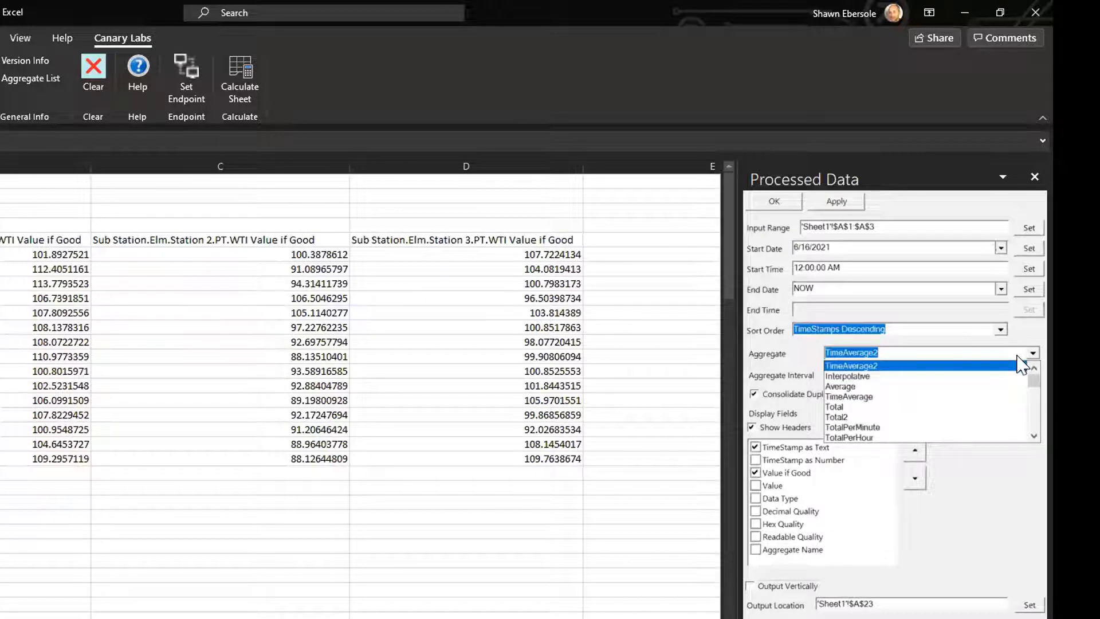
pyautogui.press('Down')
pyautogui.press('Down')
pyautogui.press('Down')
pyautogui.press('Down')
pyautogui.press('Down')
pyautogui.press('Down')
pyautogui.press('Down')
pyautogui.press('Down')
pyautogui.press('Down')
pyautogui.press('Down')
pyautogui.press('Down')
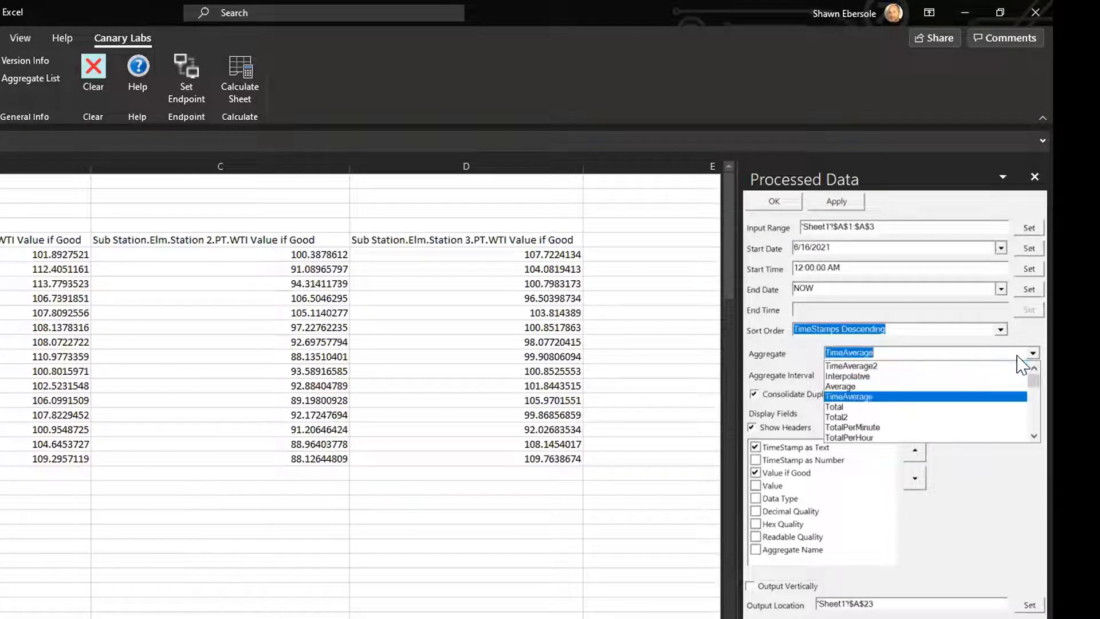
pyautogui.press('Down')
pyautogui.press('Down')
pyautogui.press('Down')
pyautogui.press('Down')
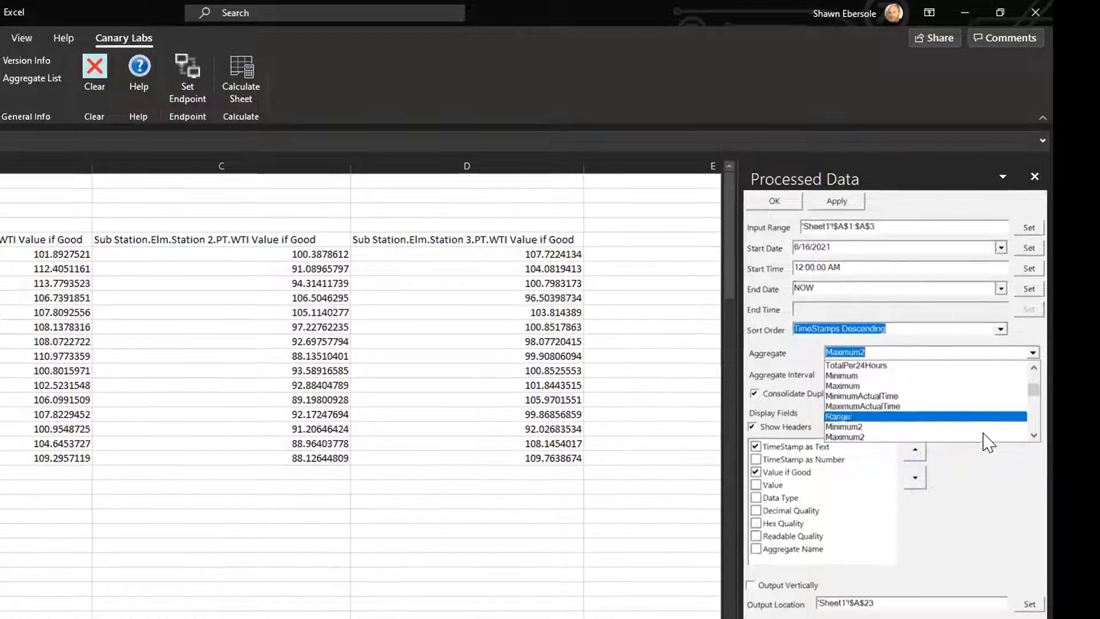
pyautogui.click(981, 437)
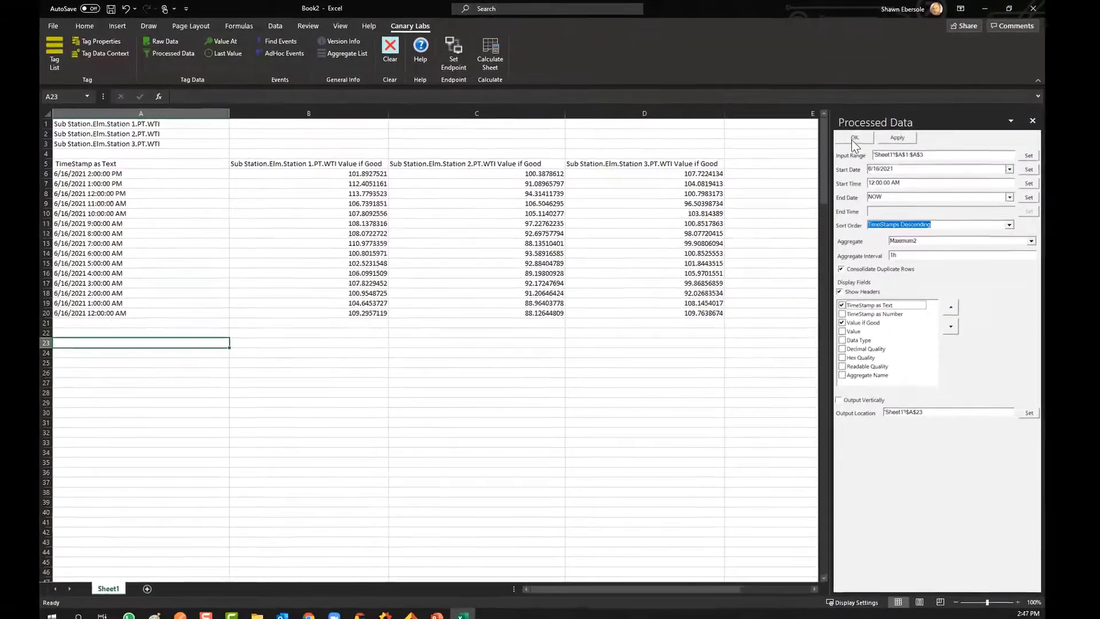
pyautogui.click(838, 150)
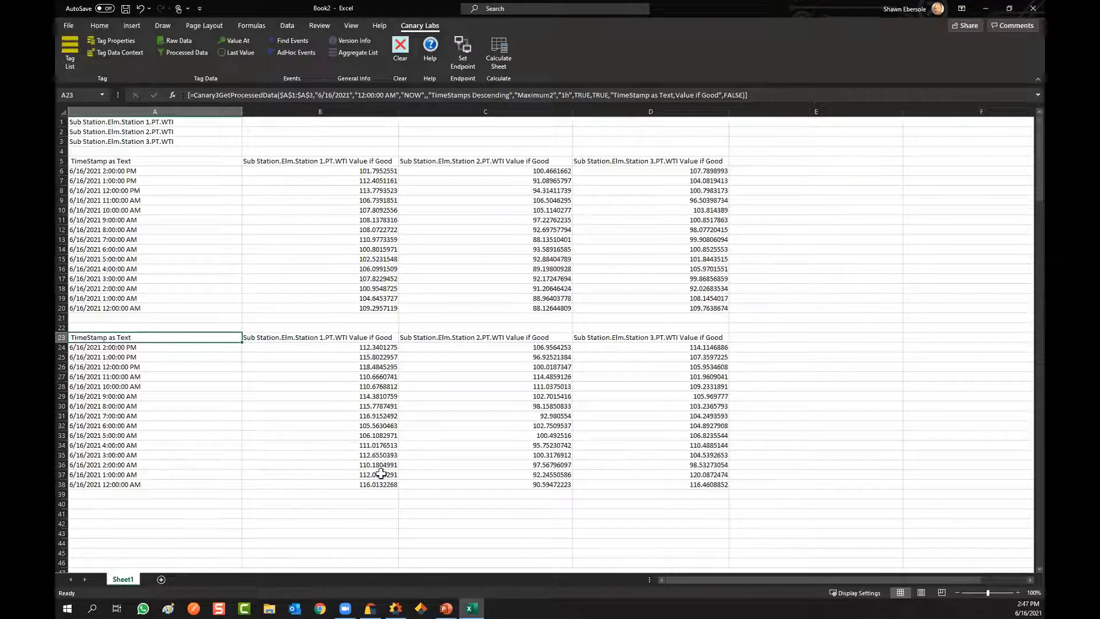
# Compare the latest hourly Maximum2 result for Station 1 with its TimeAverage2 result
pyautogui.click(364, 347)
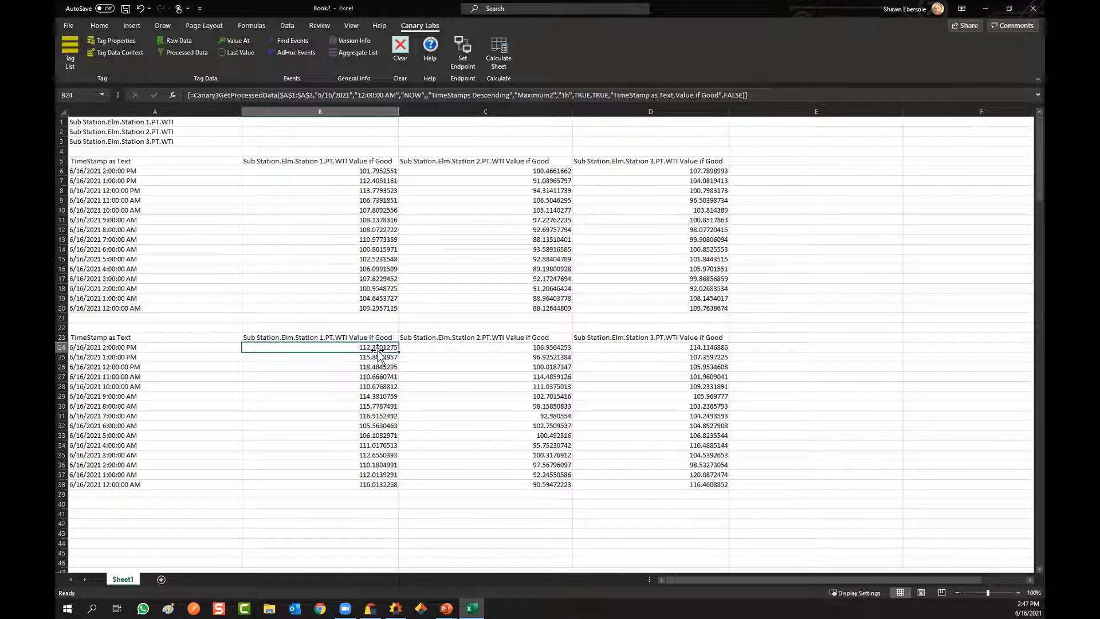
pyautogui.click(374, 170)
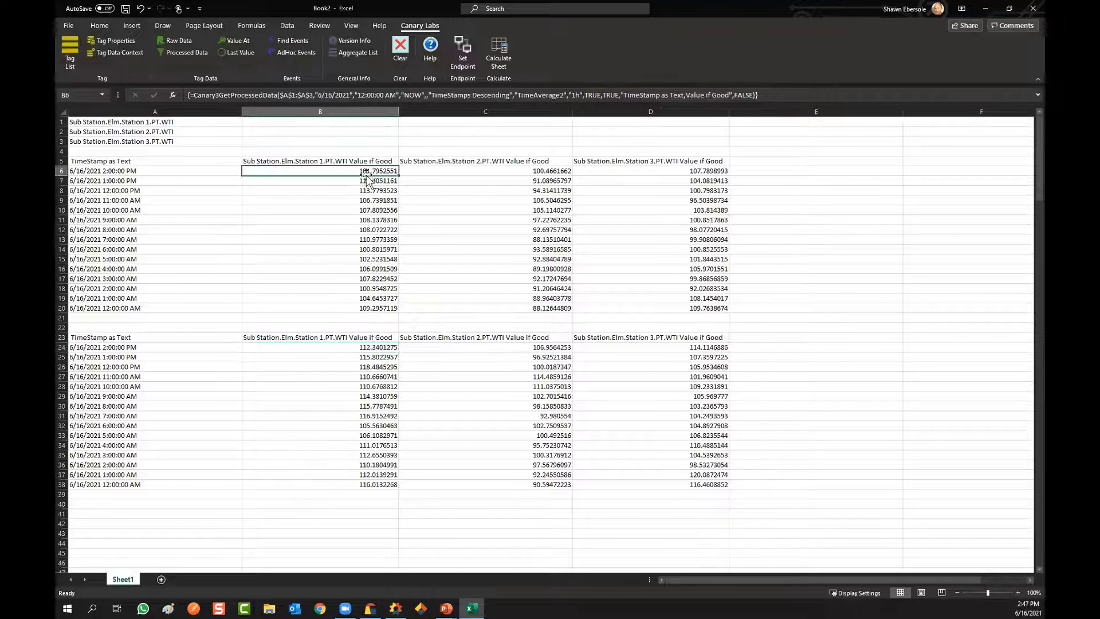
pyautogui.click(366, 347)
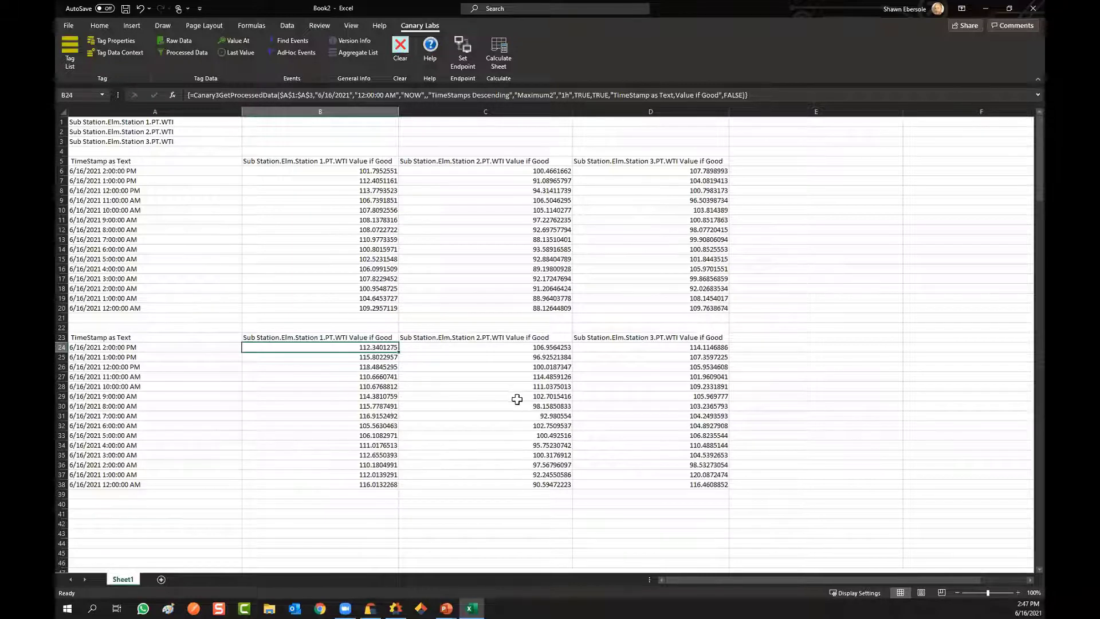
# Start another processed data query from cell A40 and set its input range to the tags in A1:A3
pyautogui.scroll(-1, 312, 486)
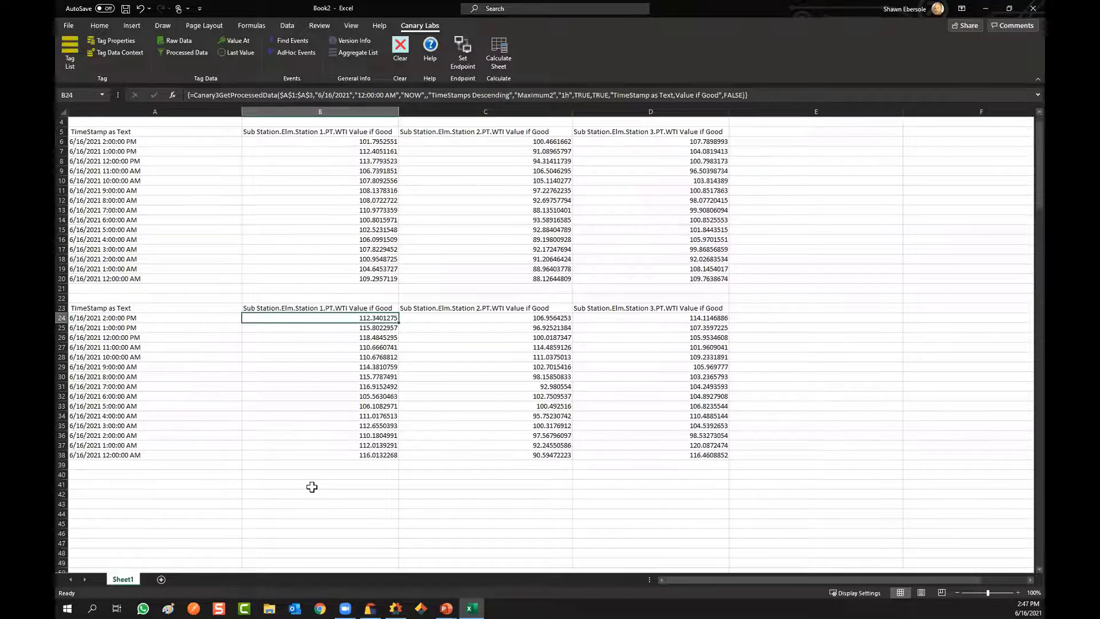
pyautogui.scroll(-1, 275, 480)
pyautogui.click(124, 446)
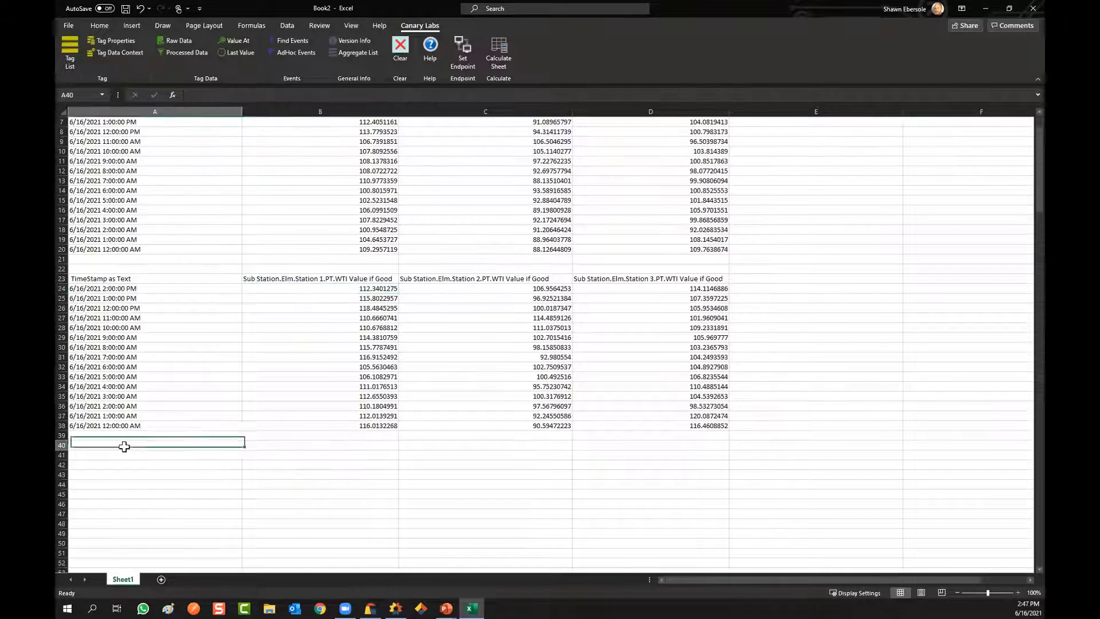
pyautogui.click(194, 53)
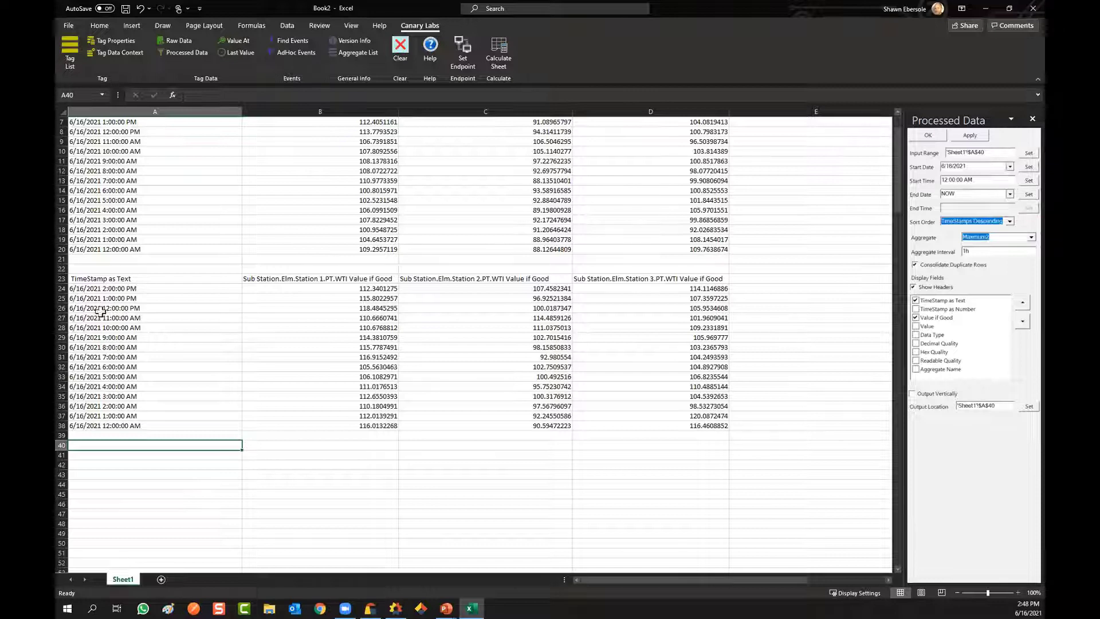
pyautogui.scroll(2, 116, 337)
pyautogui.moveTo(150, 122); pyautogui.dragTo(151, 141)
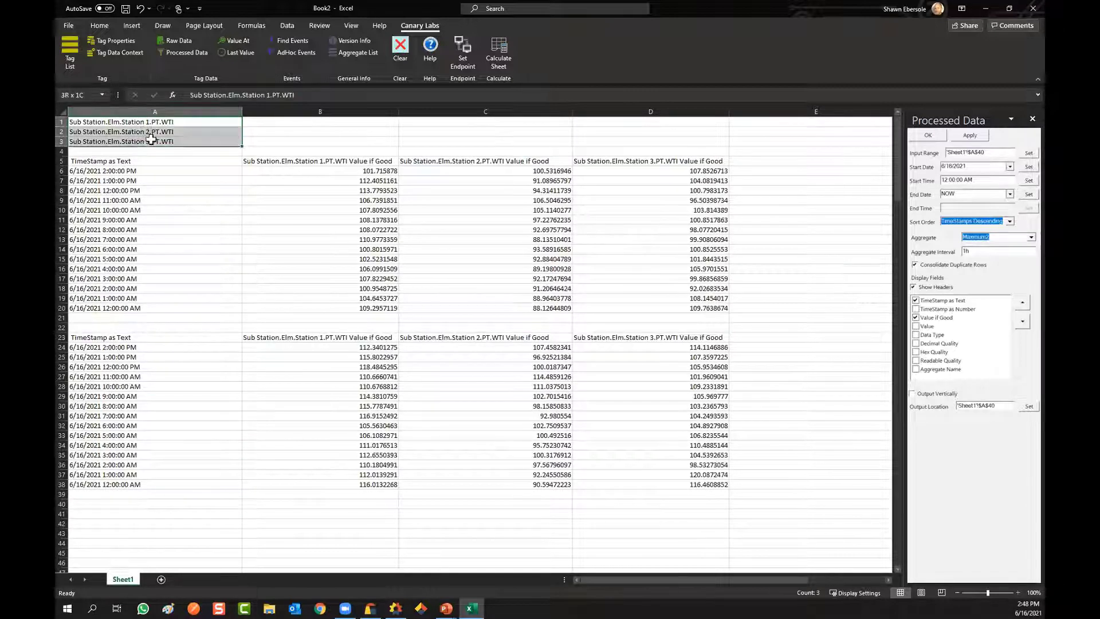
pyautogui.click(1027, 153)
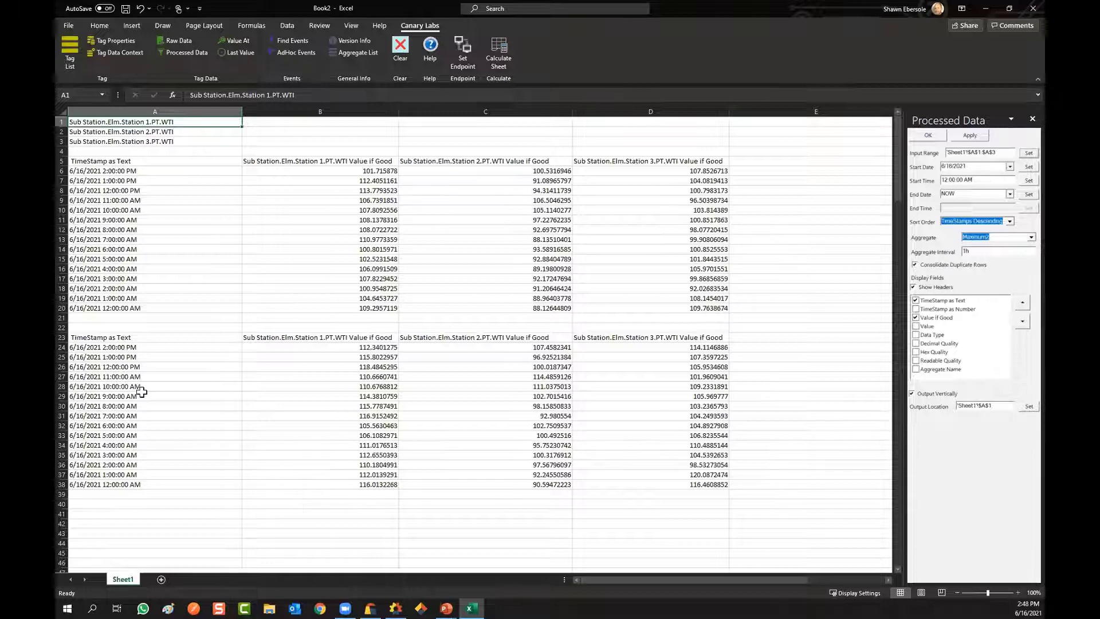
# Move Hex Quality to the start of the display field order, leaving it excluded from the output
pyautogui.scroll(-1, 141, 390)
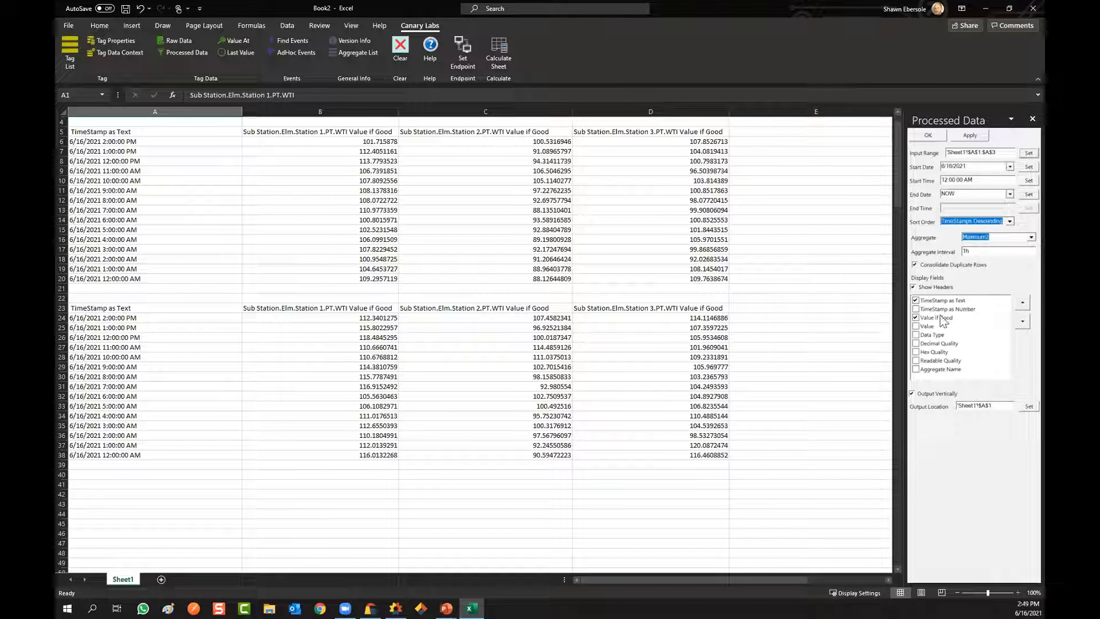
pyautogui.click(1020, 305)
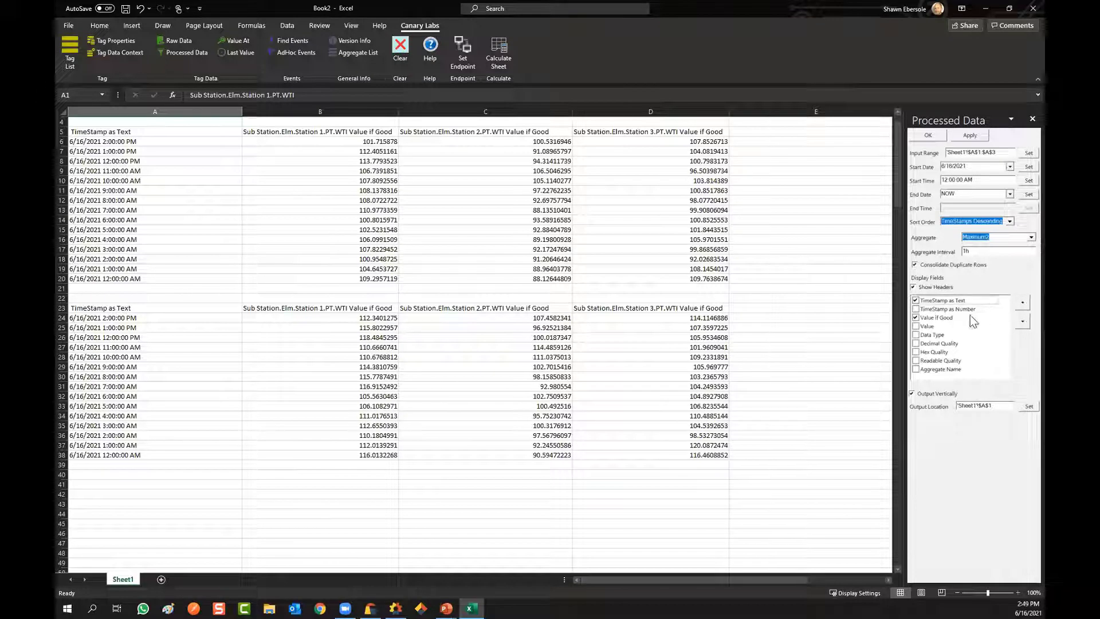
pyautogui.click(929, 352)
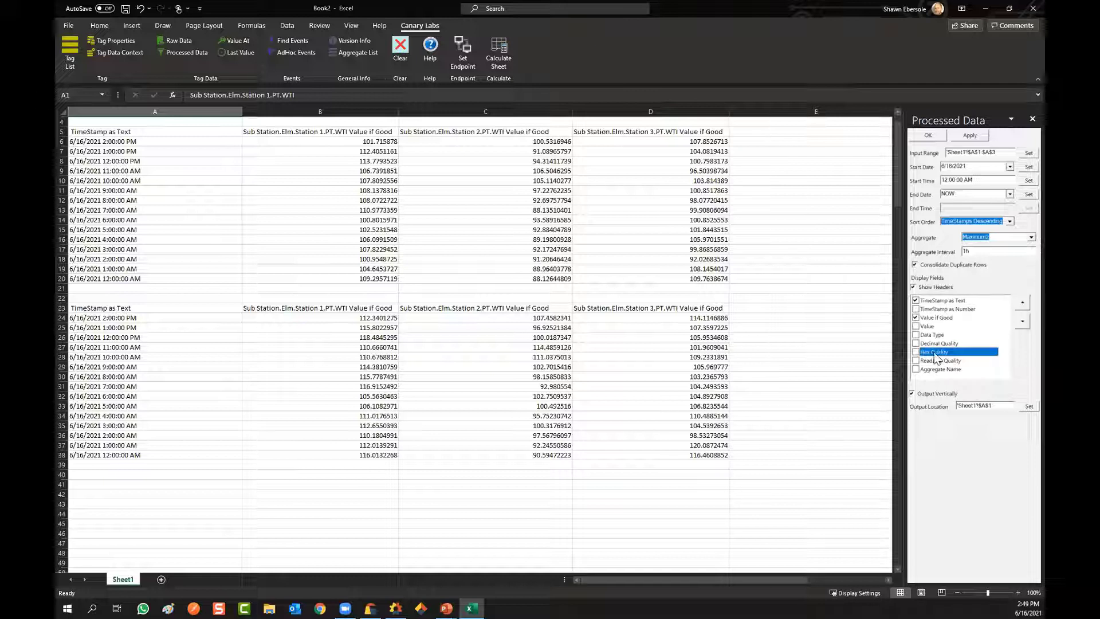
pyautogui.click(1022, 307)
pyautogui.click(1022, 307)
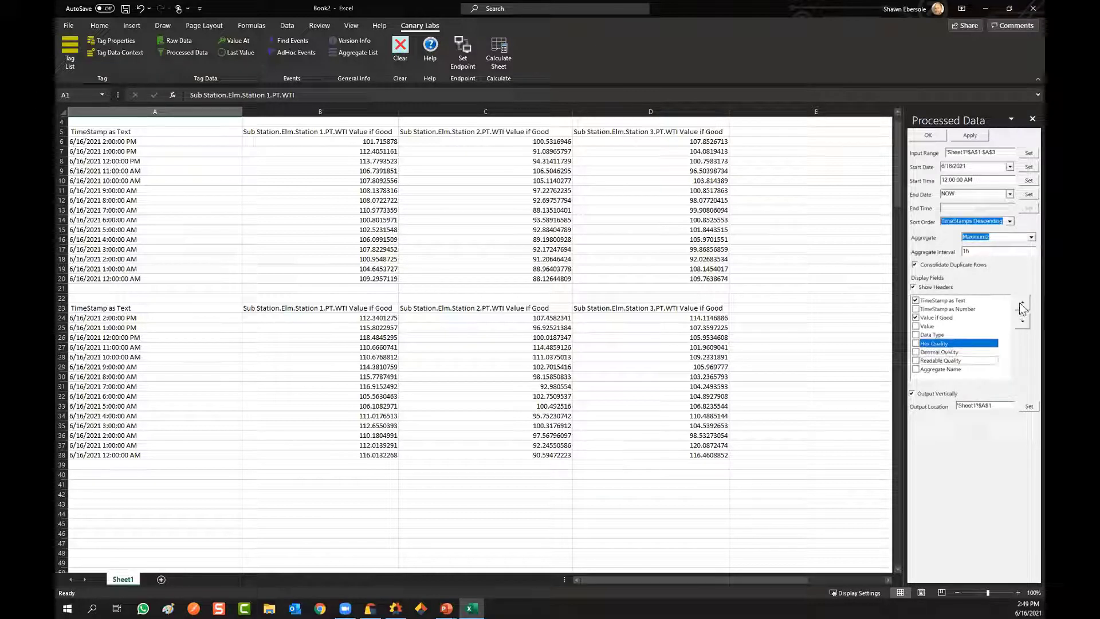
pyautogui.click(1021, 308)
pyautogui.click(1022, 307)
pyautogui.click(1022, 308)
pyautogui.click(1022, 307)
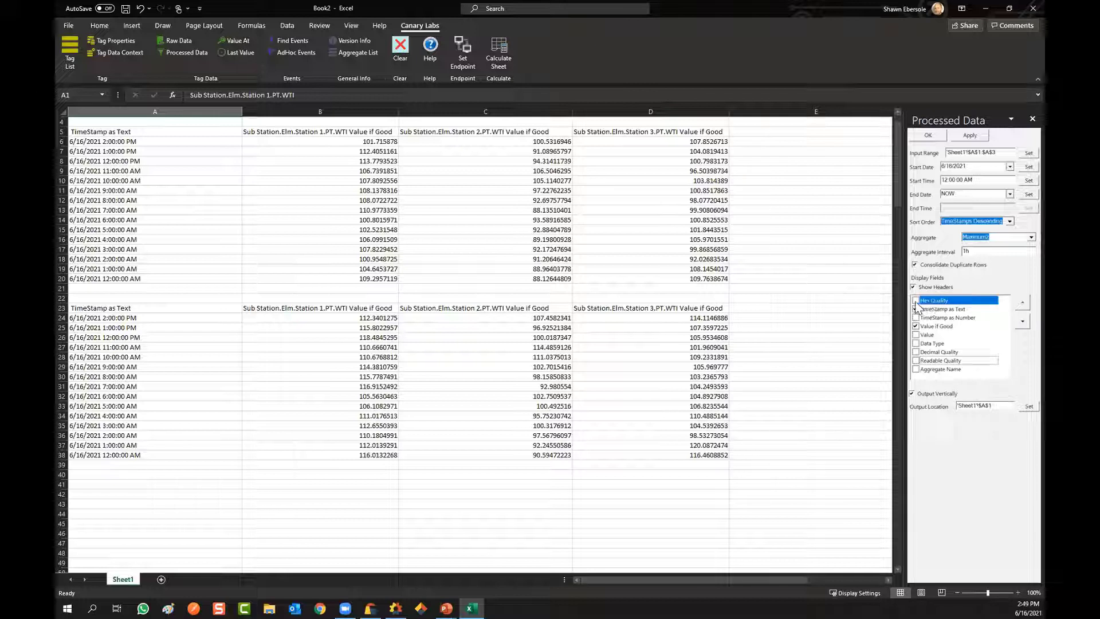
pyautogui.click(932, 302)
pyautogui.click(915, 301)
# Include Aggregate Name in the display fields and move it directly below TimeStamp as Text
pyautogui.click(948, 370)
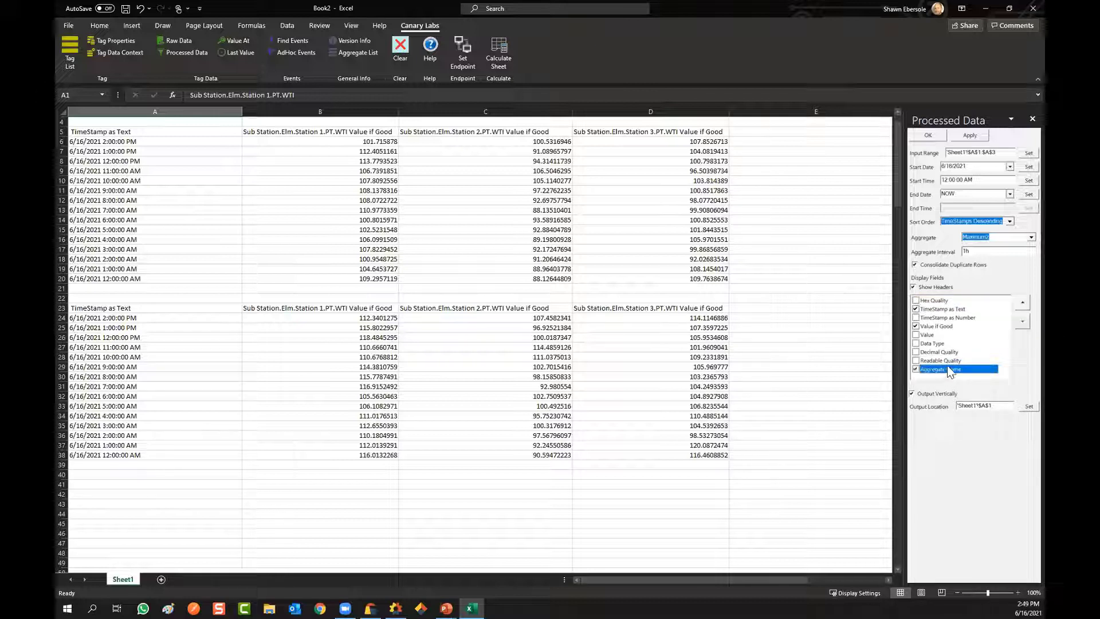
pyautogui.click(1021, 304)
pyautogui.click(1021, 304)
pyautogui.click(1021, 304)
pyautogui.click(1021, 303)
pyautogui.click(1021, 304)
pyautogui.click(1021, 303)
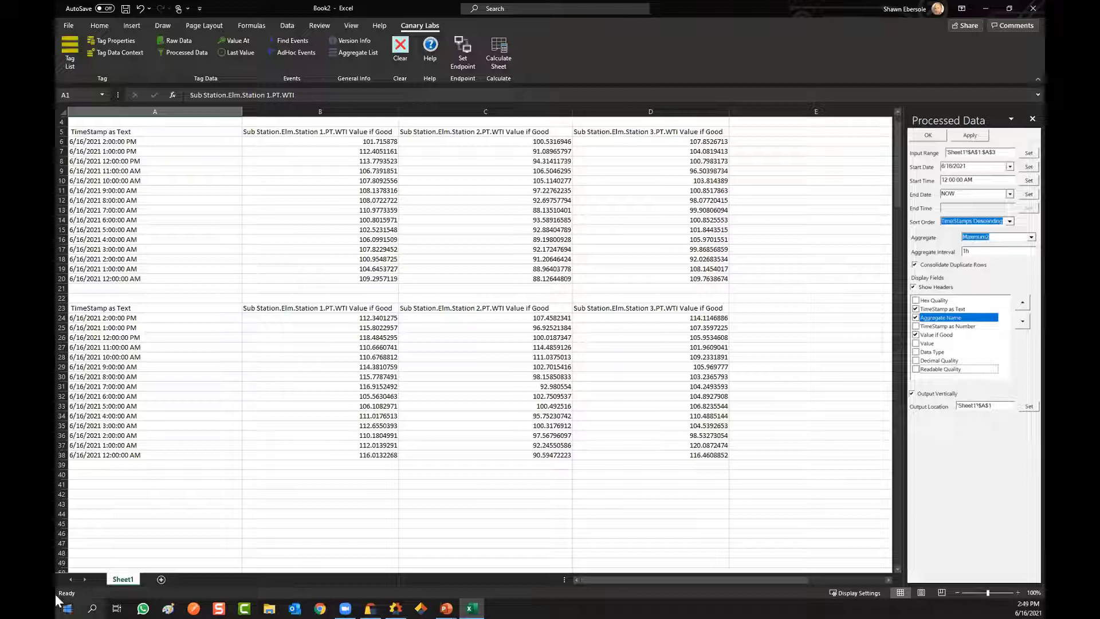
# Output the list of available aggregates on a new sheet and widen column A to fit the aggregate names
pyautogui.click(161, 579)
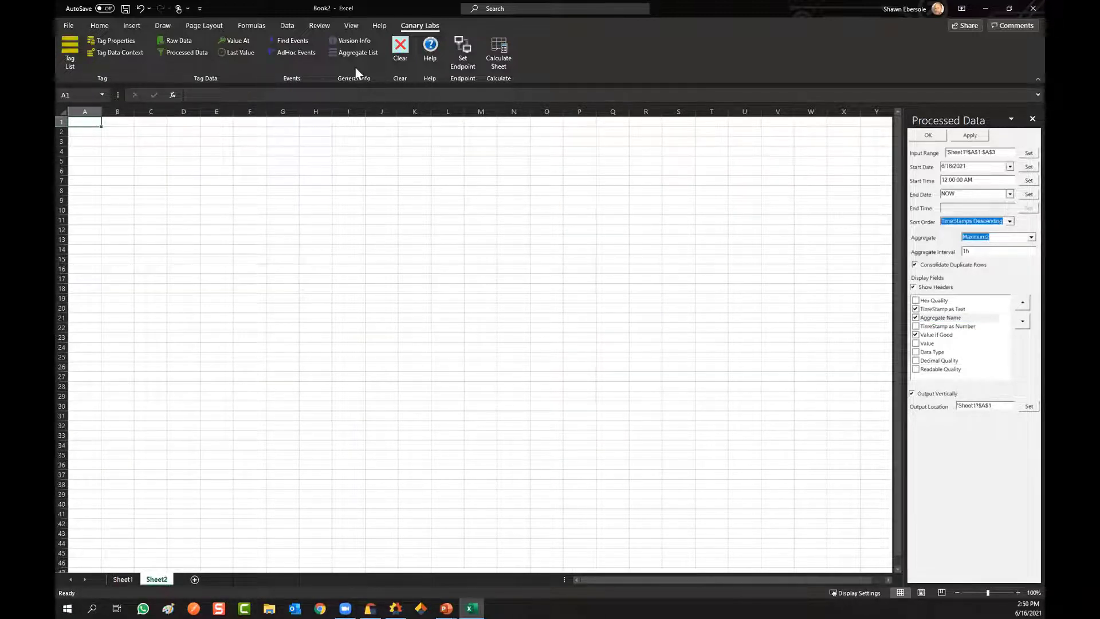
pyautogui.click(361, 51)
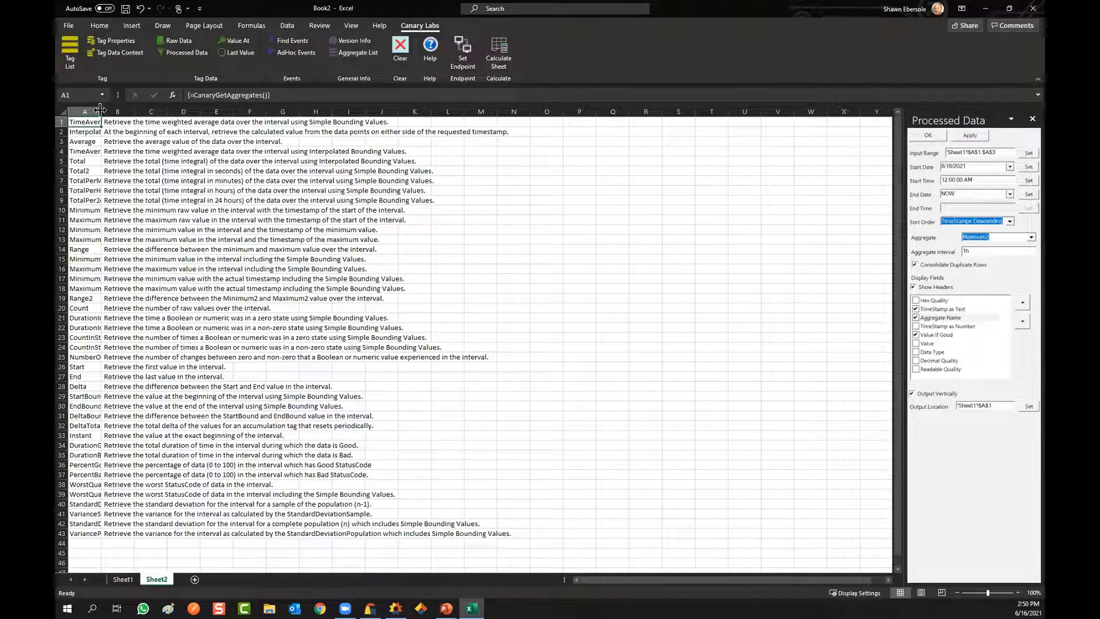
pyautogui.moveTo(101, 111); pyautogui.dragTo(252, 116)
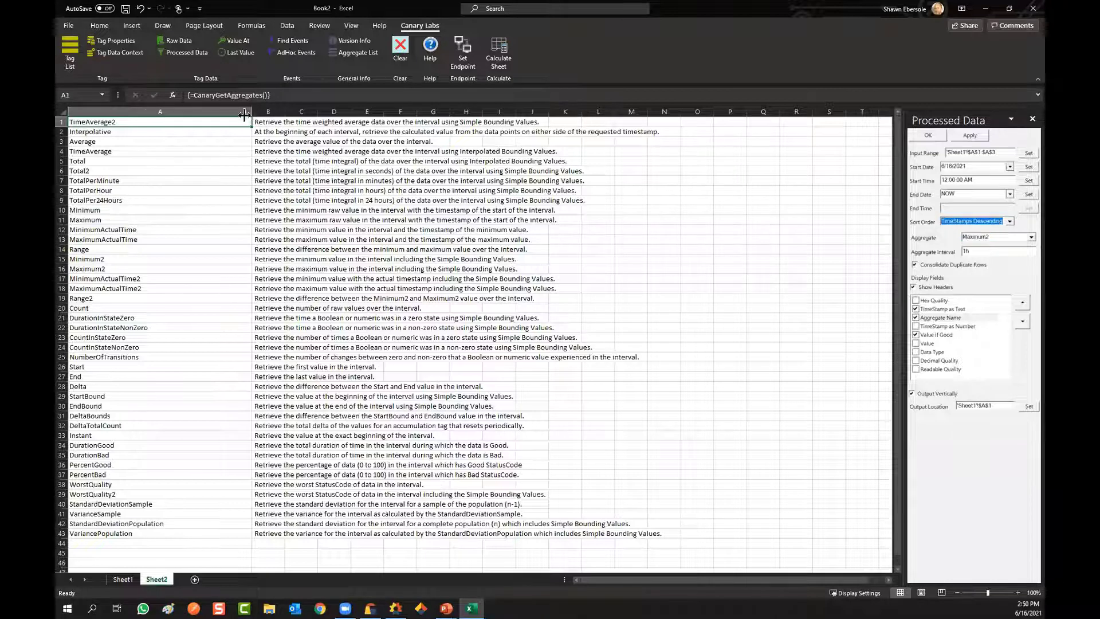
pyautogui.moveTo(251, 113); pyautogui.dragTo(179, 119)
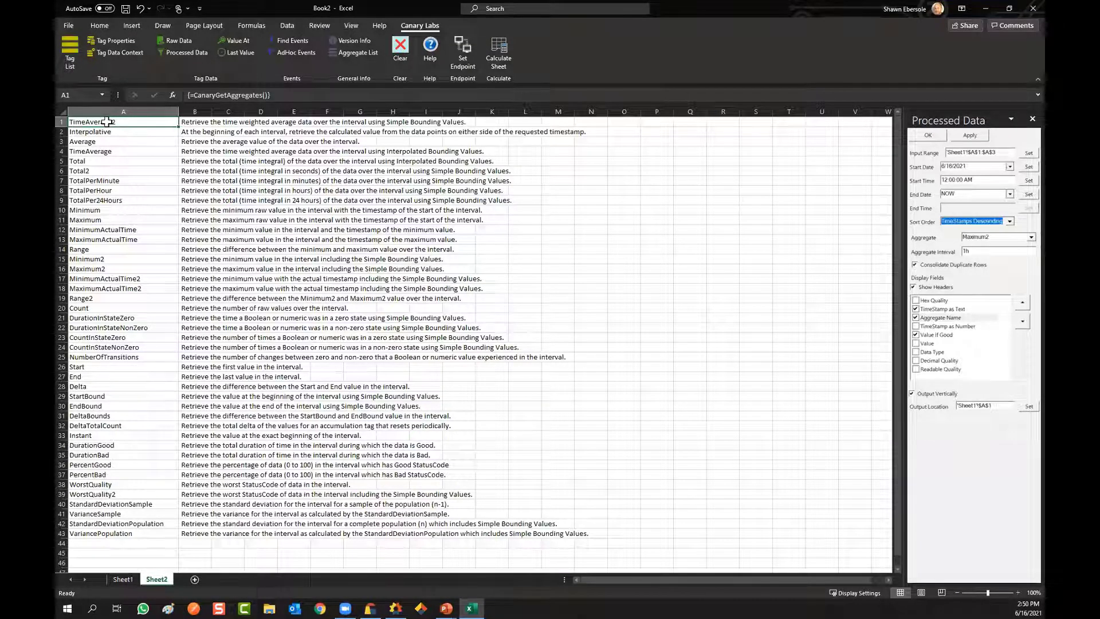
# Compare the descriptions of the TimeAverage and Total aggregates with those of TimeAverage2 and Total2
pyautogui.click(92, 153)
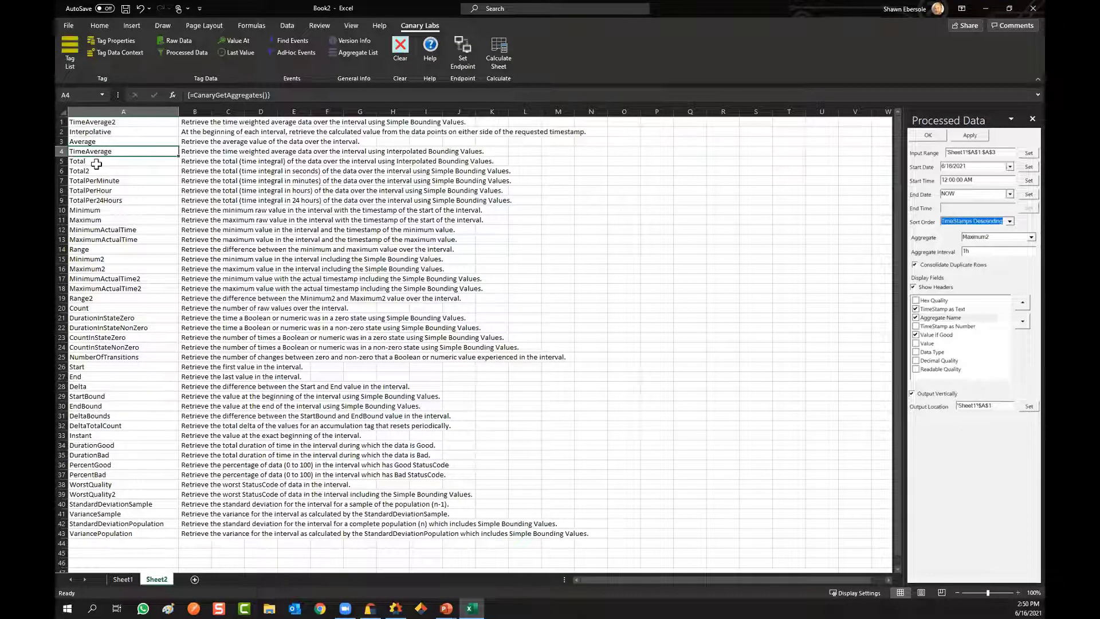
pyautogui.click(96, 163)
pyautogui.click(98, 172)
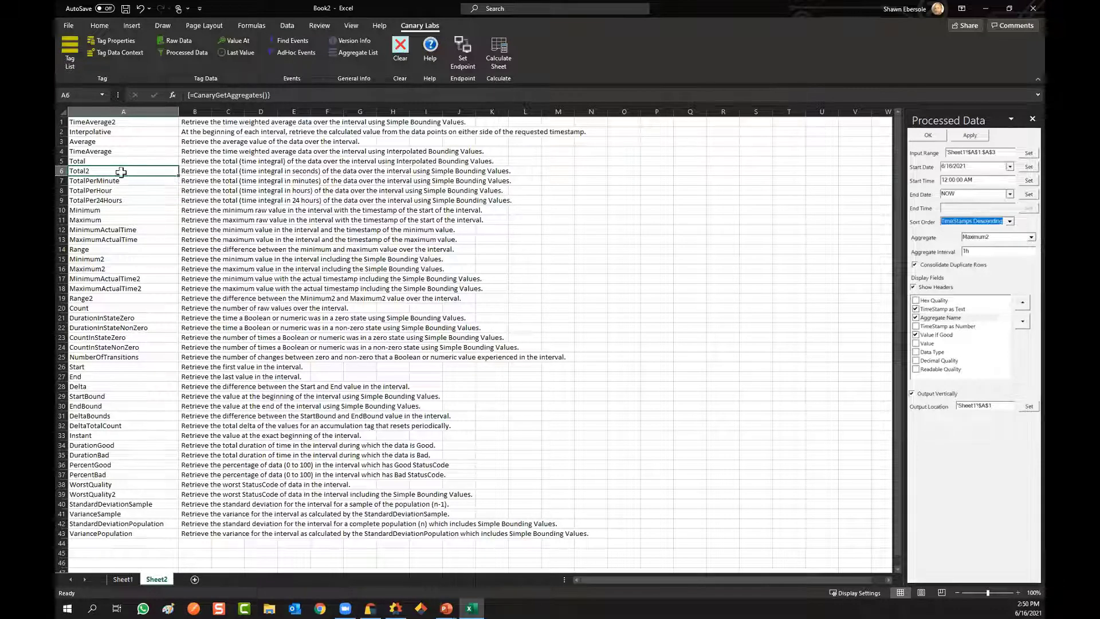
pyautogui.click(92, 161)
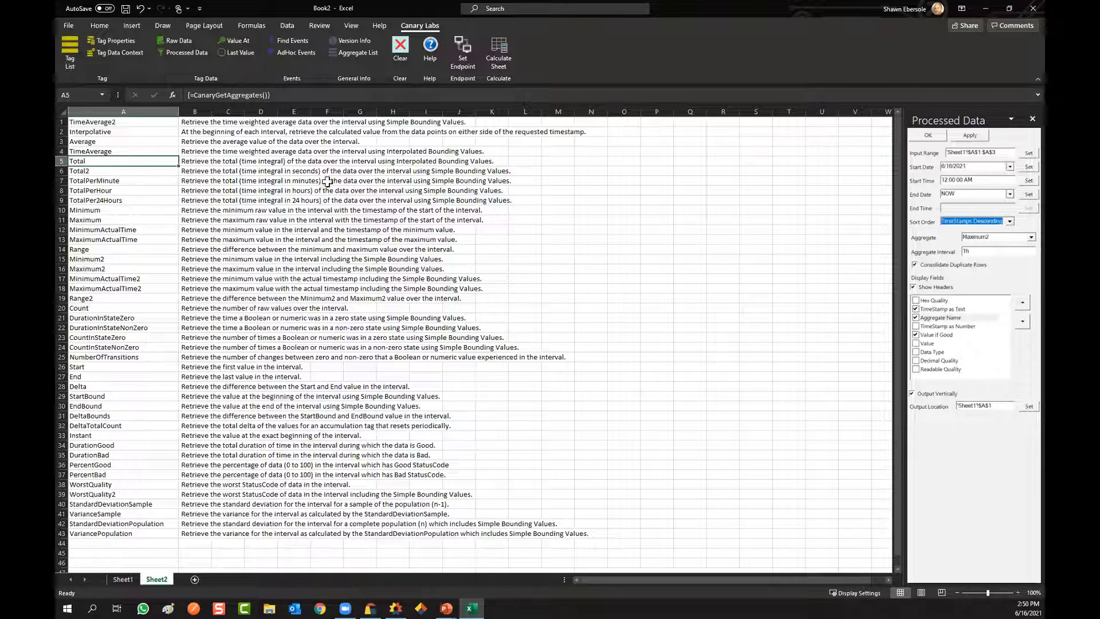
pyautogui.click(196, 124)
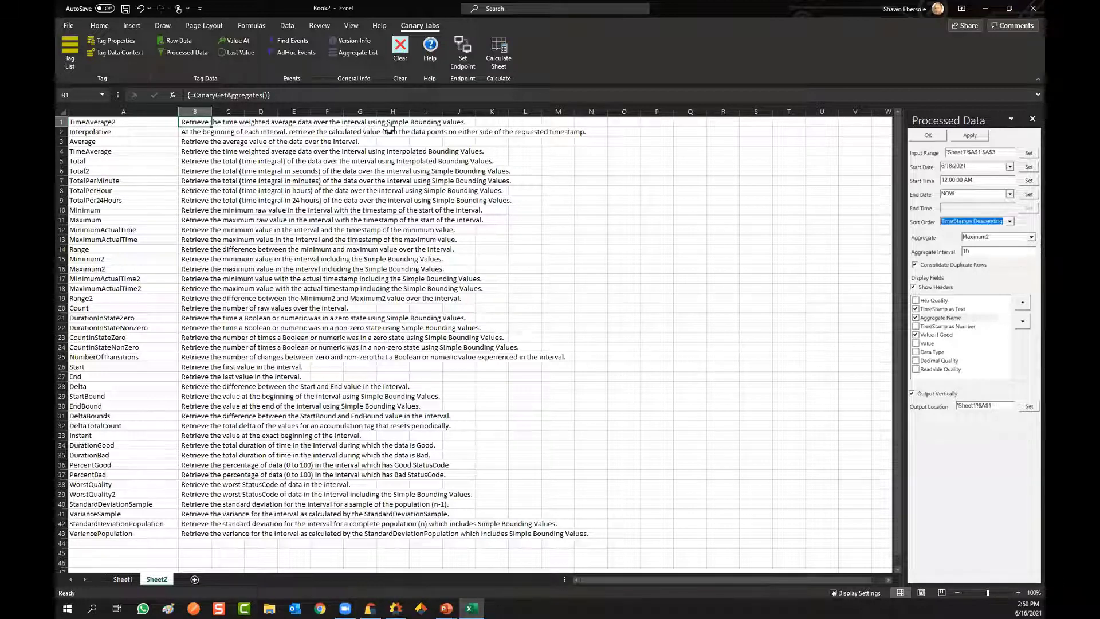
pyautogui.click(146, 151)
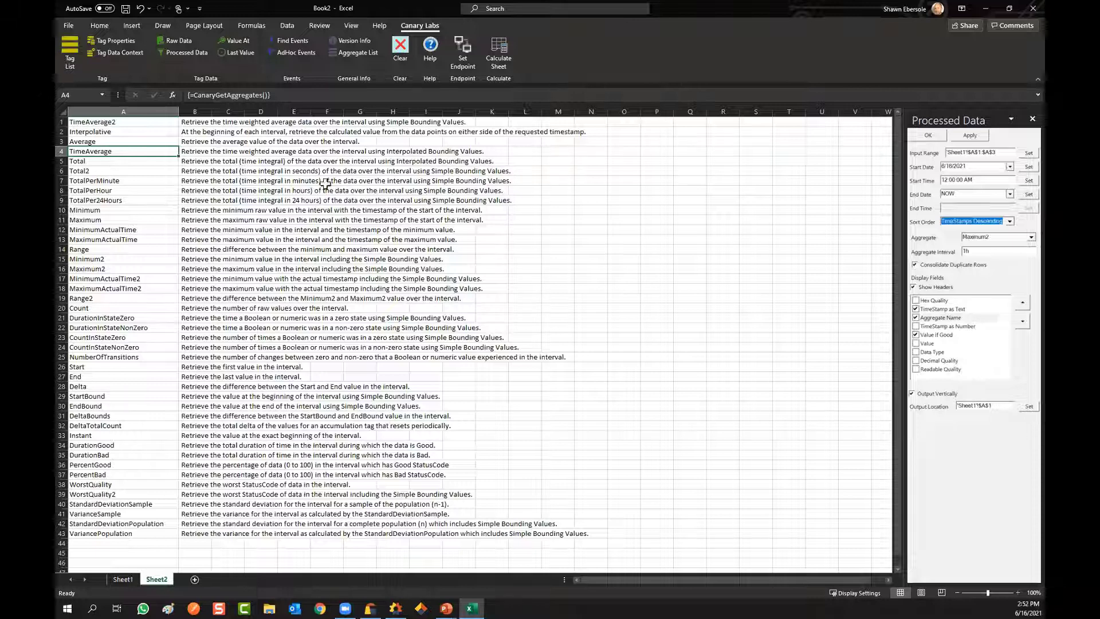
pyautogui.click(97, 172)
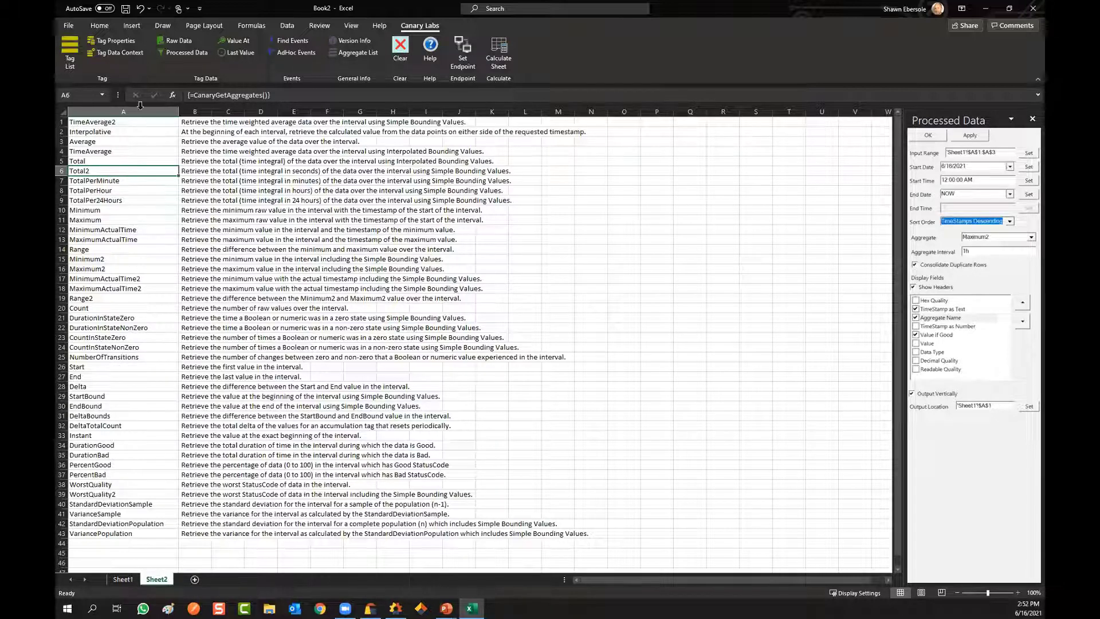
# Clear the aggregate list from Sheet2 and output the version information from cell A1 instead
pyautogui.click(158, 120)
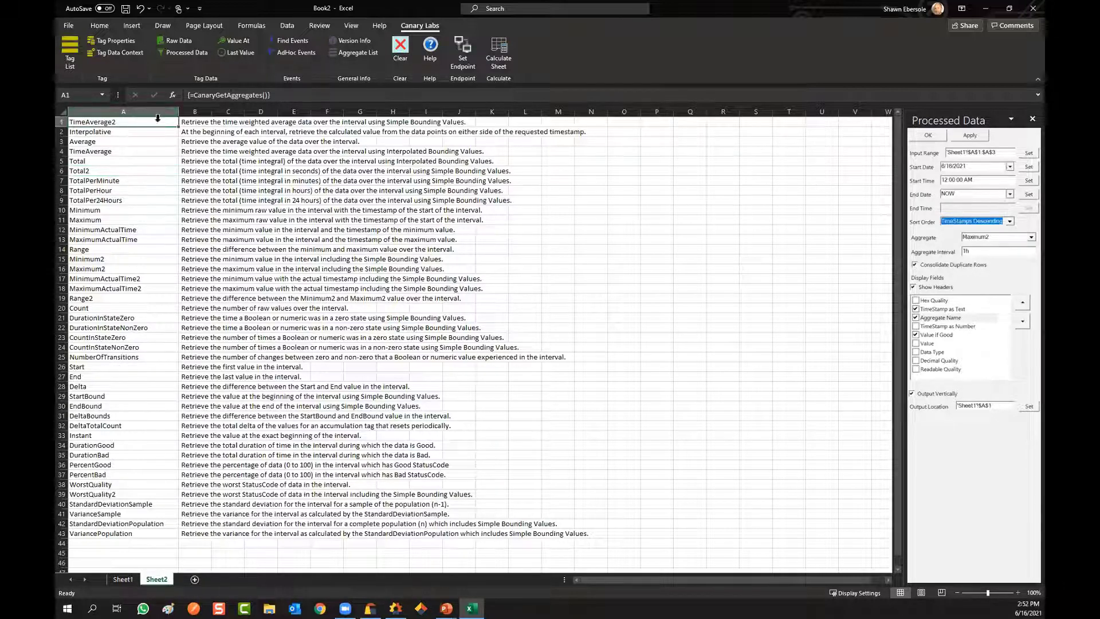
pyautogui.click(400, 46)
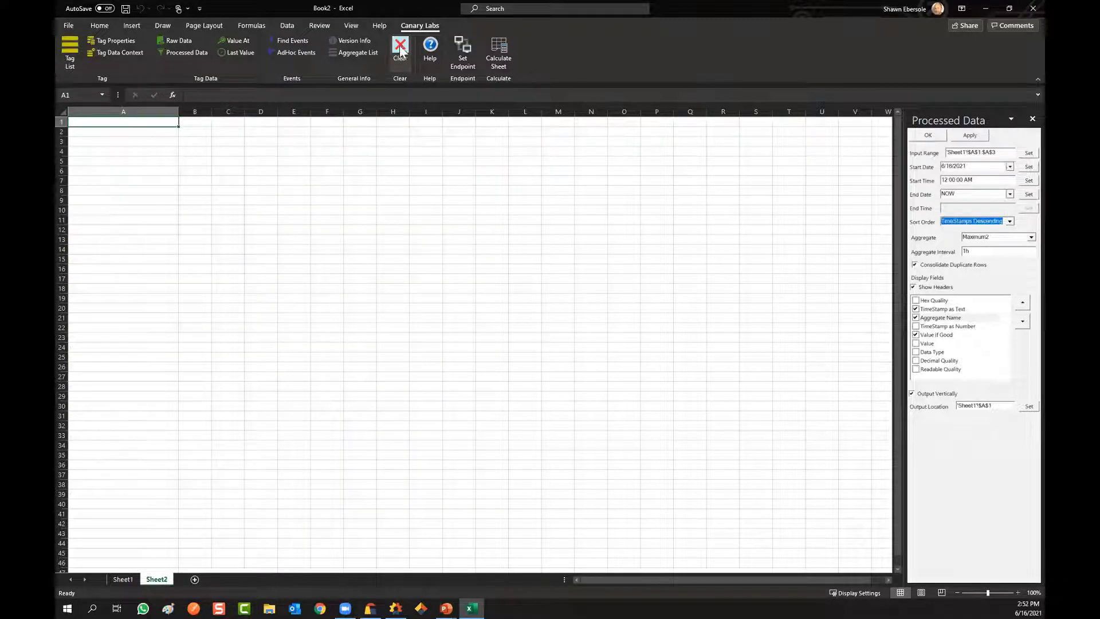
pyautogui.click(350, 41)
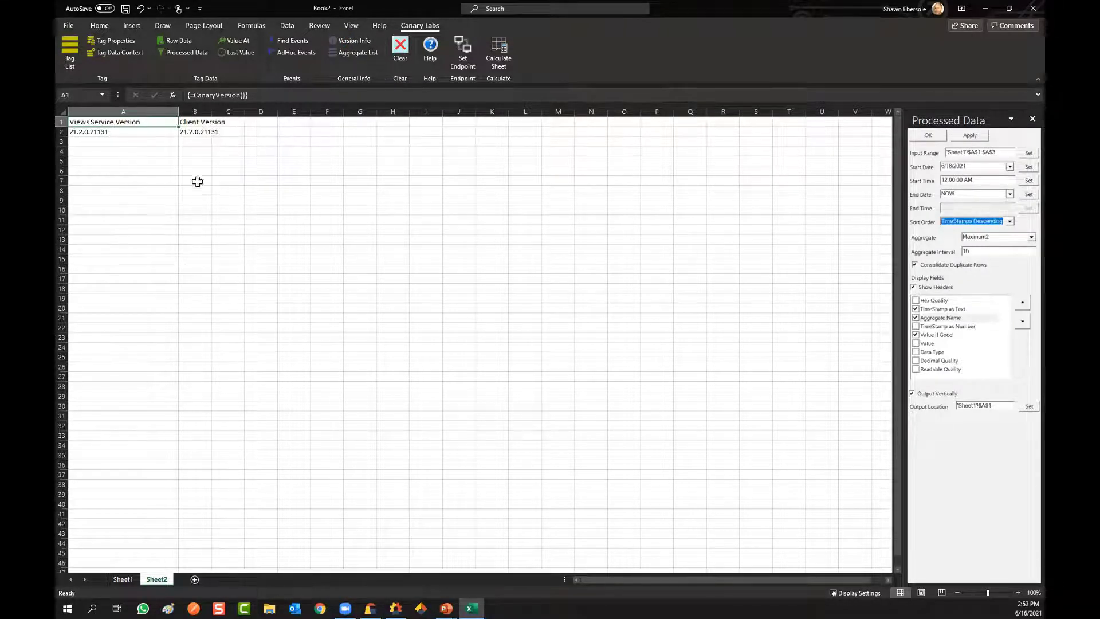
pyautogui.moveTo(216, 142); pyautogui.dragTo(193, 191)
pyautogui.click(155, 220)
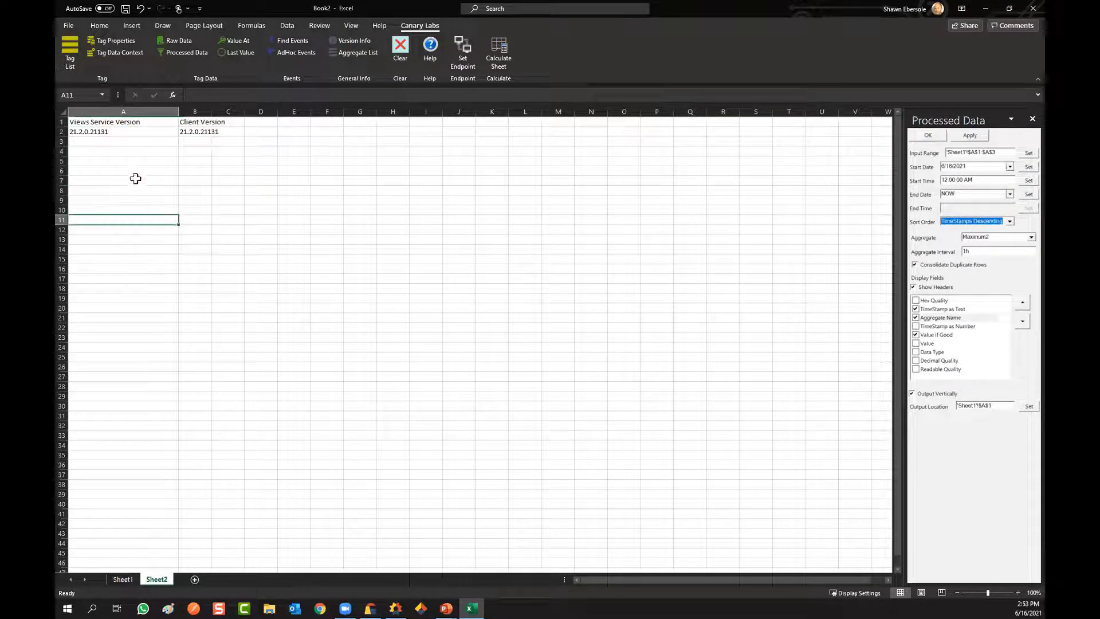
# Check the Views service and client versions, widening column B to fit the client version
pyautogui.click(120, 121)
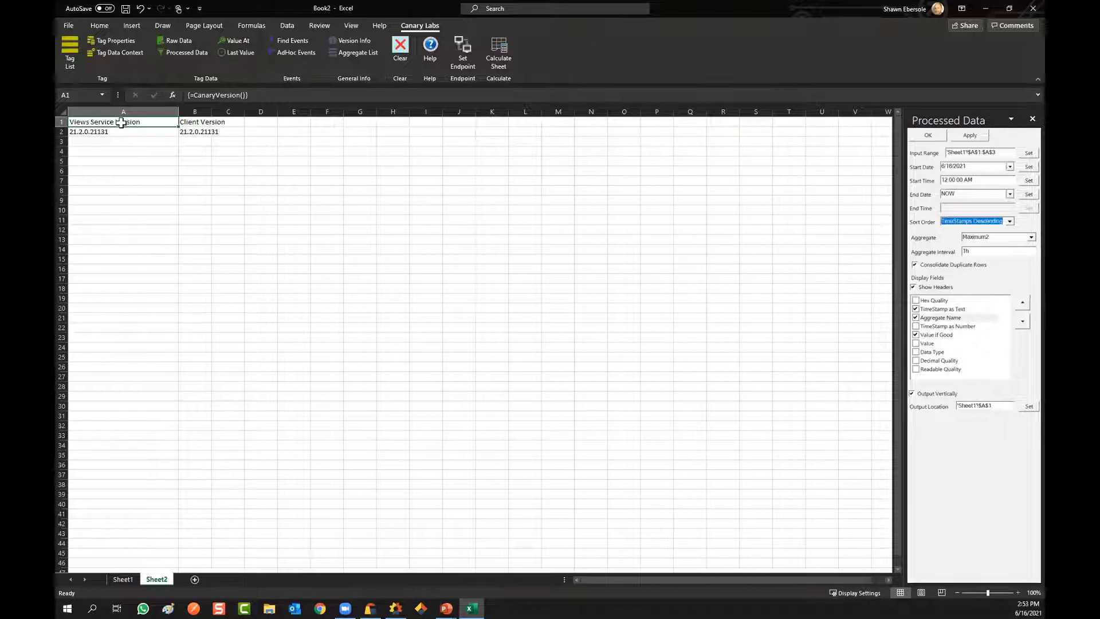
pyautogui.click(97, 135)
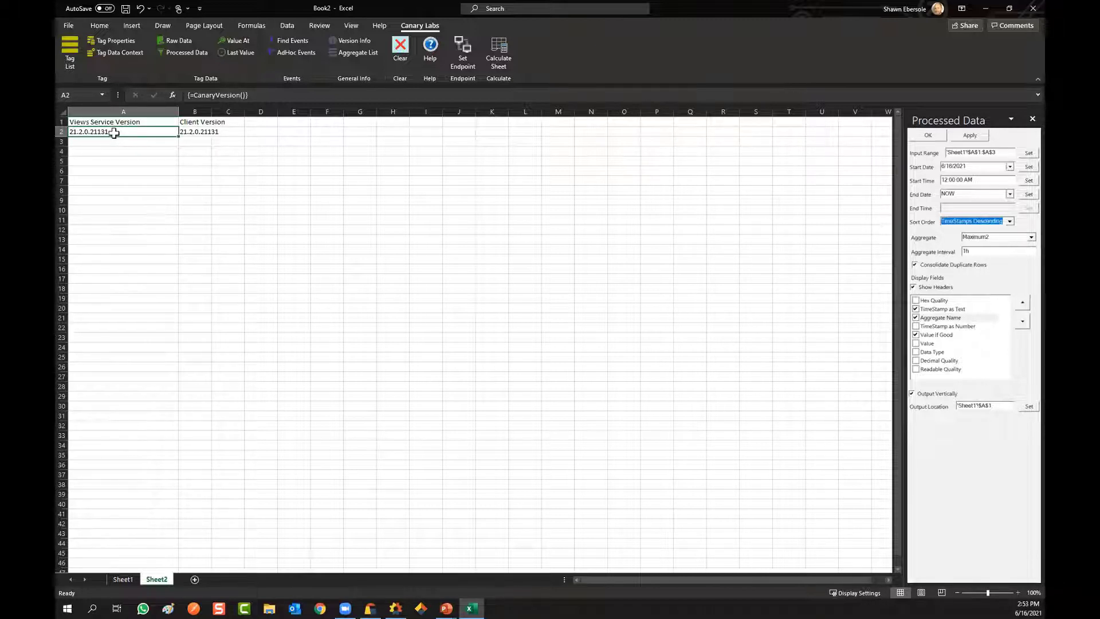
pyautogui.click(198, 134)
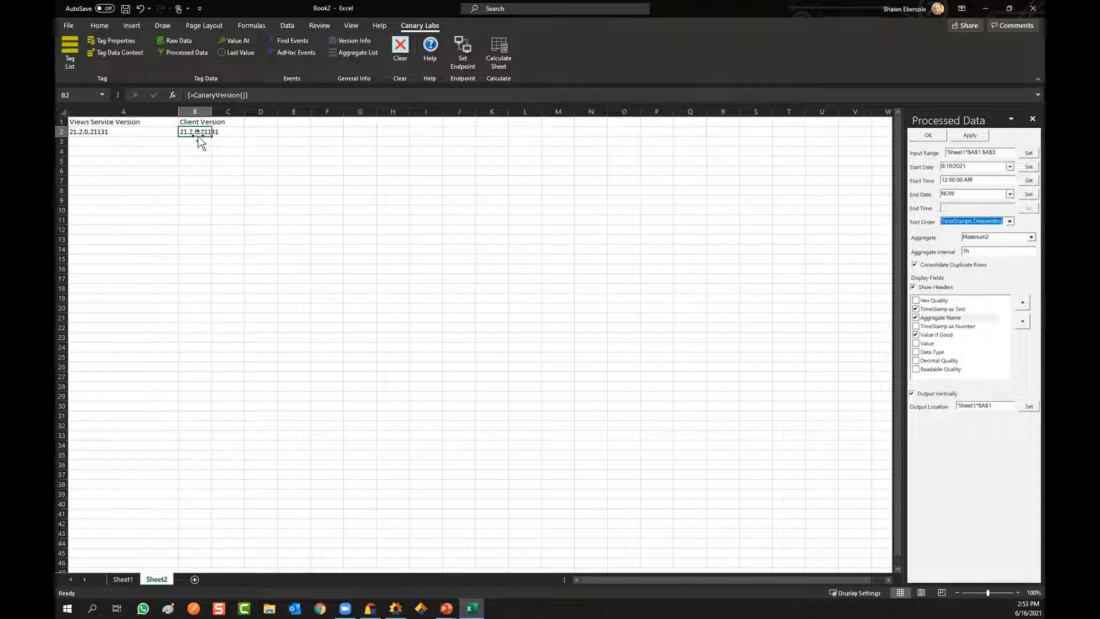
pyautogui.moveTo(211, 113); pyautogui.dragTo(230, 111)
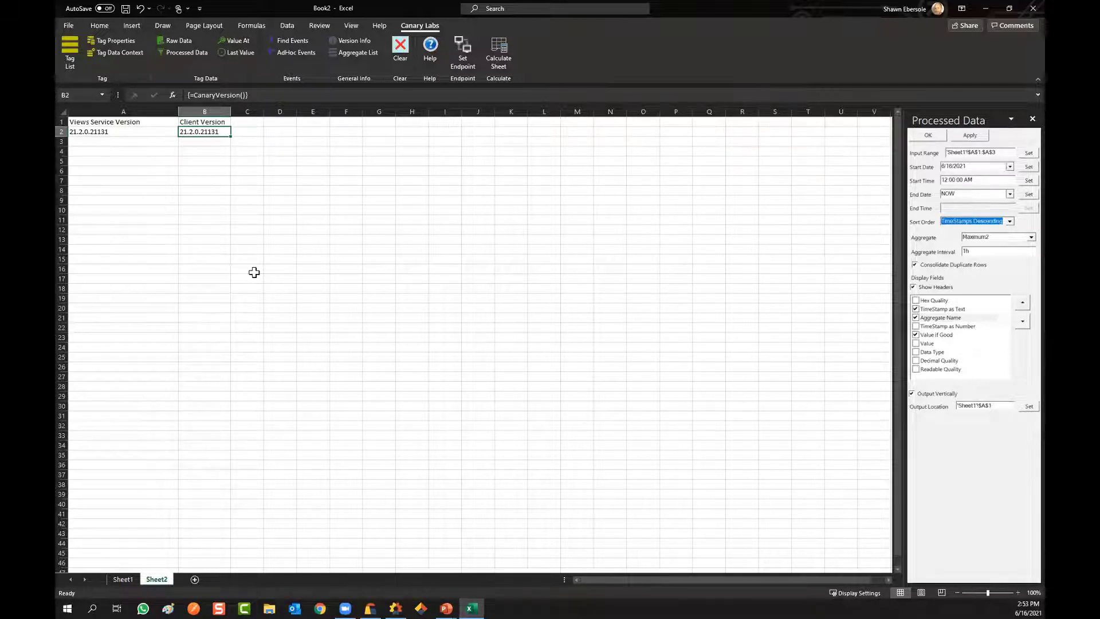
pyautogui.click(309, 250)
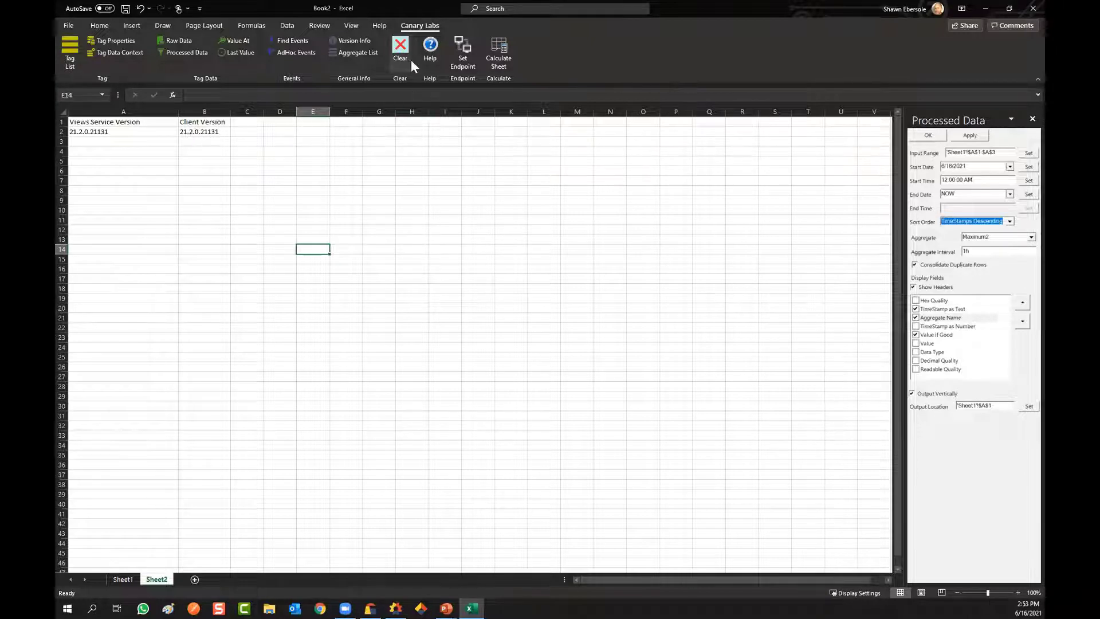
# Return to Sheet1 and recalculate the sheet twice to refresh the processed data
pyautogui.click(123, 579)
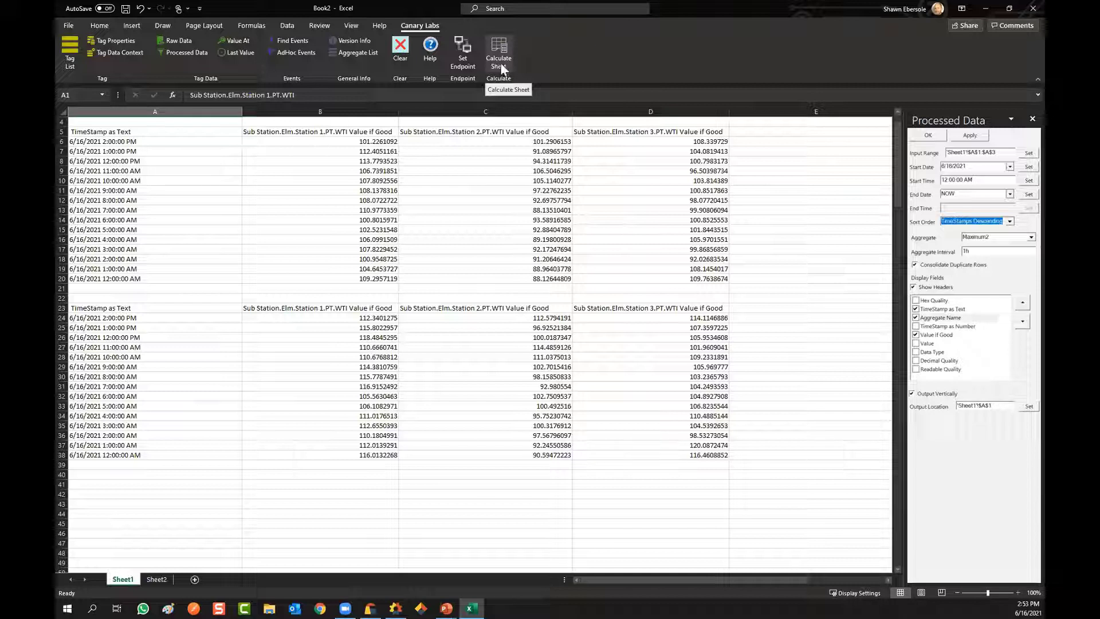
pyautogui.click(498, 61)
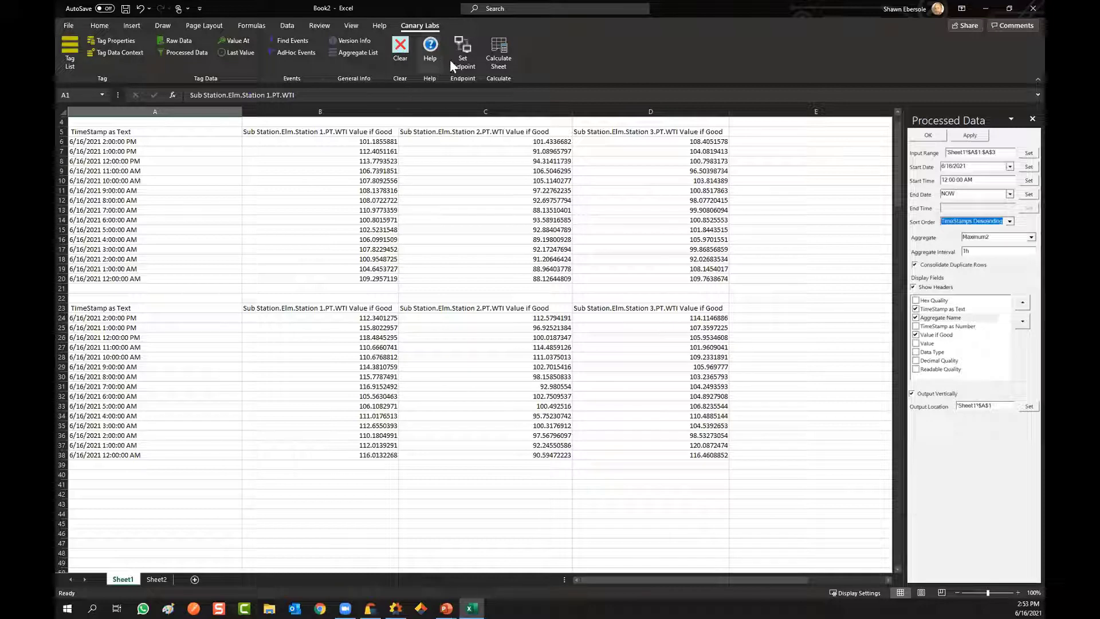
pyautogui.click(501, 50)
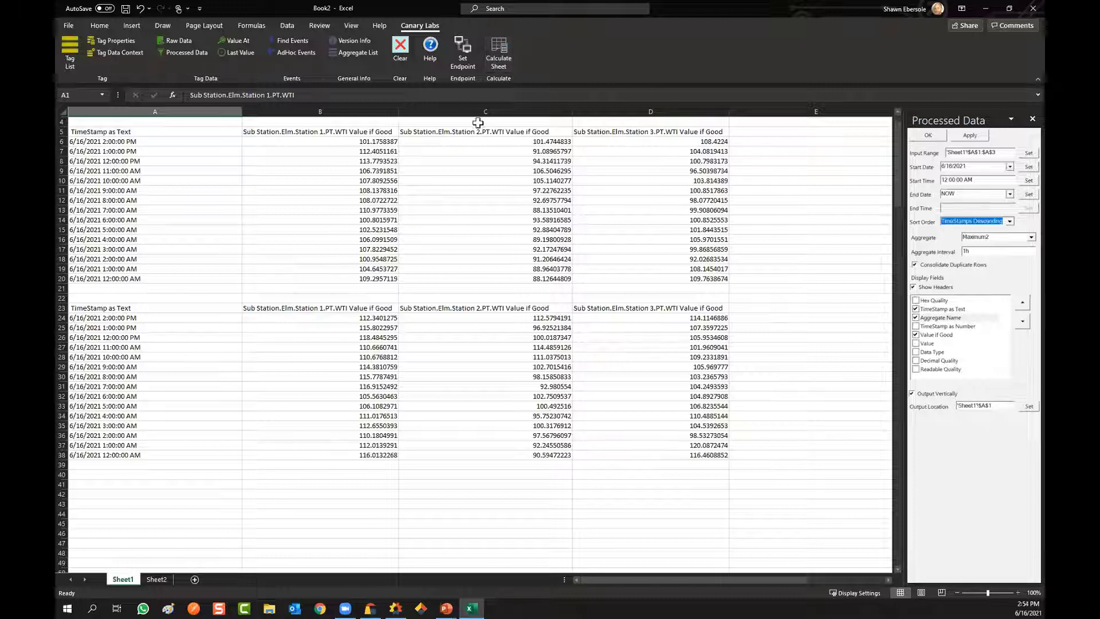
# Open the Canary Labs endpoint settings and review the available historians, keeping localhost selected
pyautogui.click(463, 57)
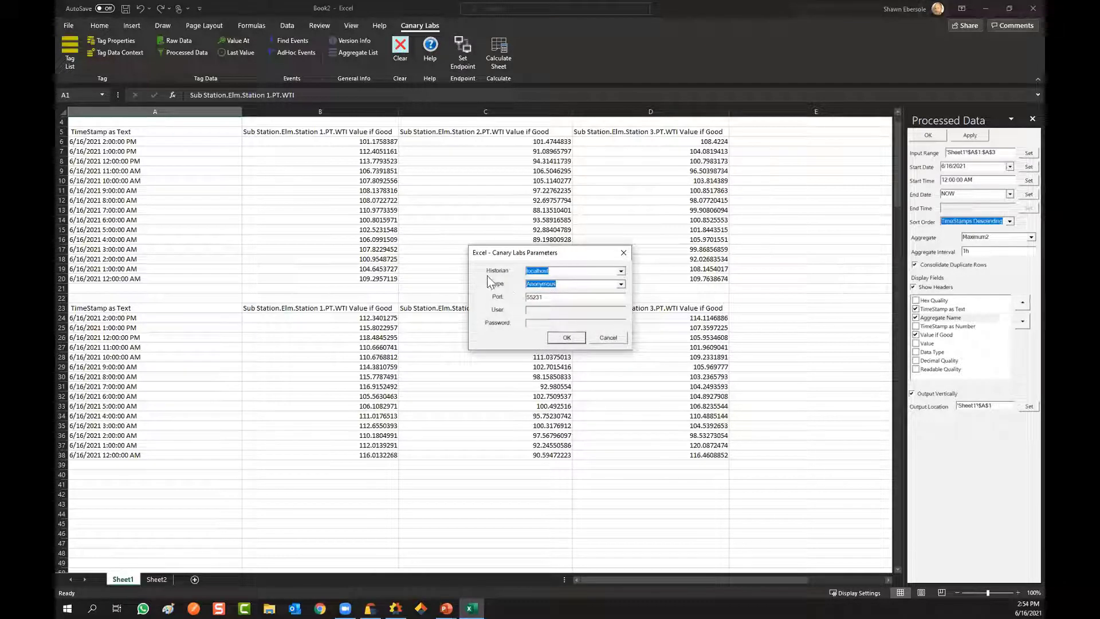
pyautogui.moveTo(562, 254); pyautogui.dragTo(516, 225)
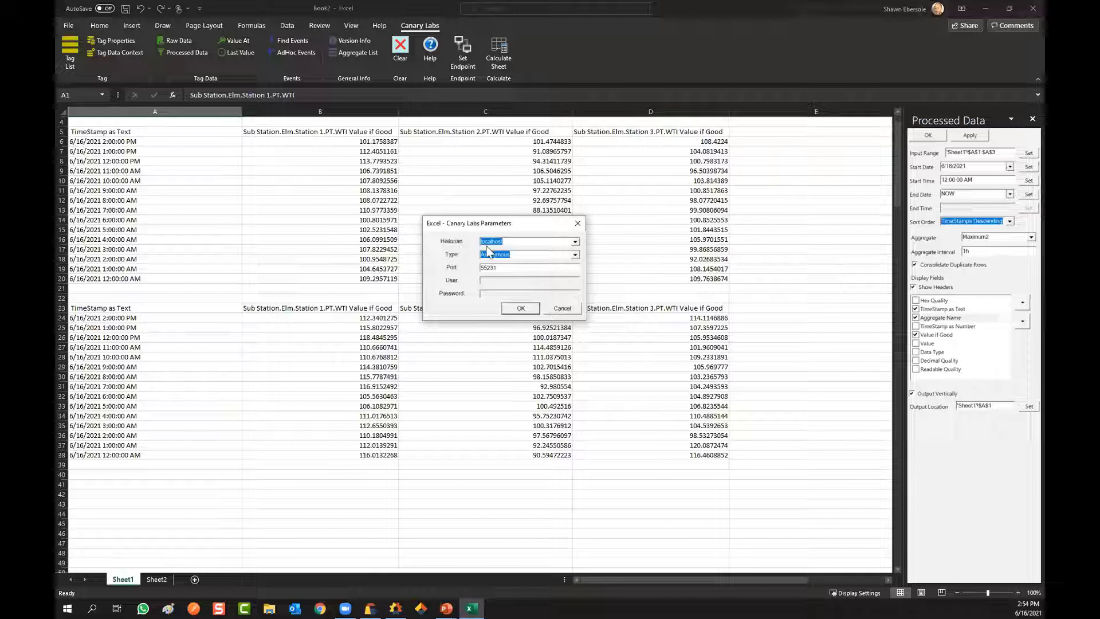
pyautogui.click(574, 242)
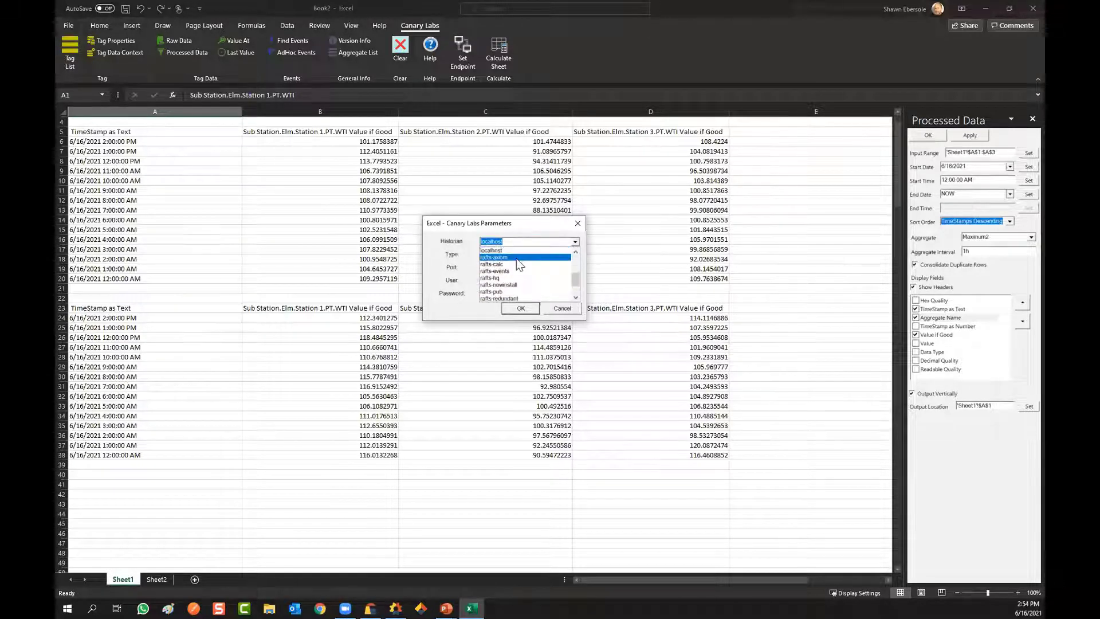
pyautogui.scroll(-2, 576, 278)
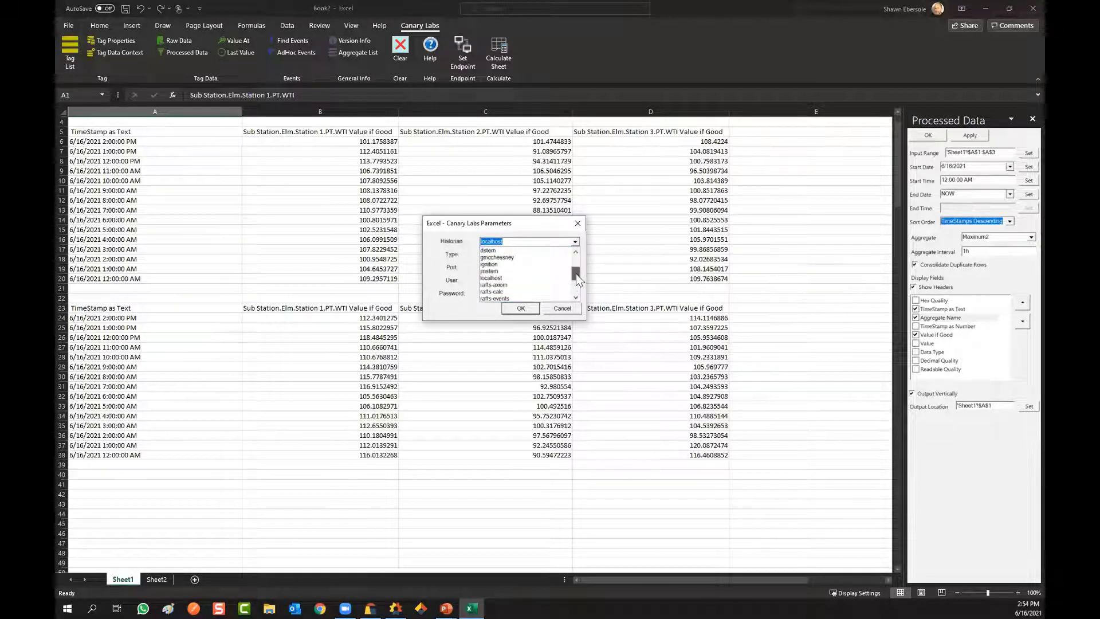
pyautogui.scroll(1, 508, 272)
pyautogui.click(501, 278)
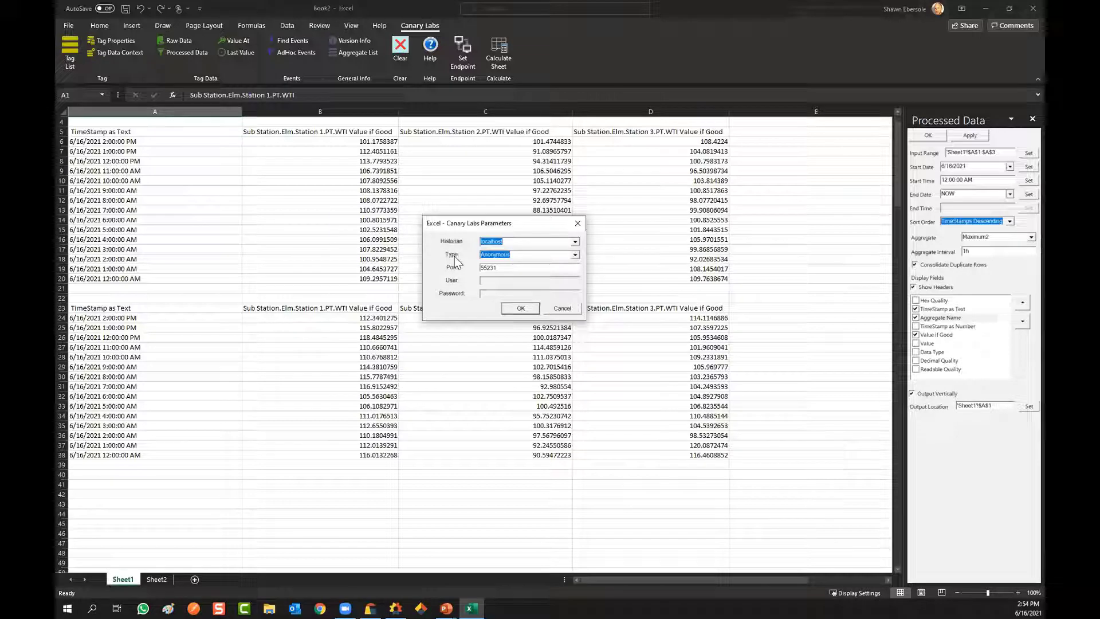
# Try the Windows and Username connection types for the localhost endpoint and close the settings without saving
pyautogui.click(575, 255)
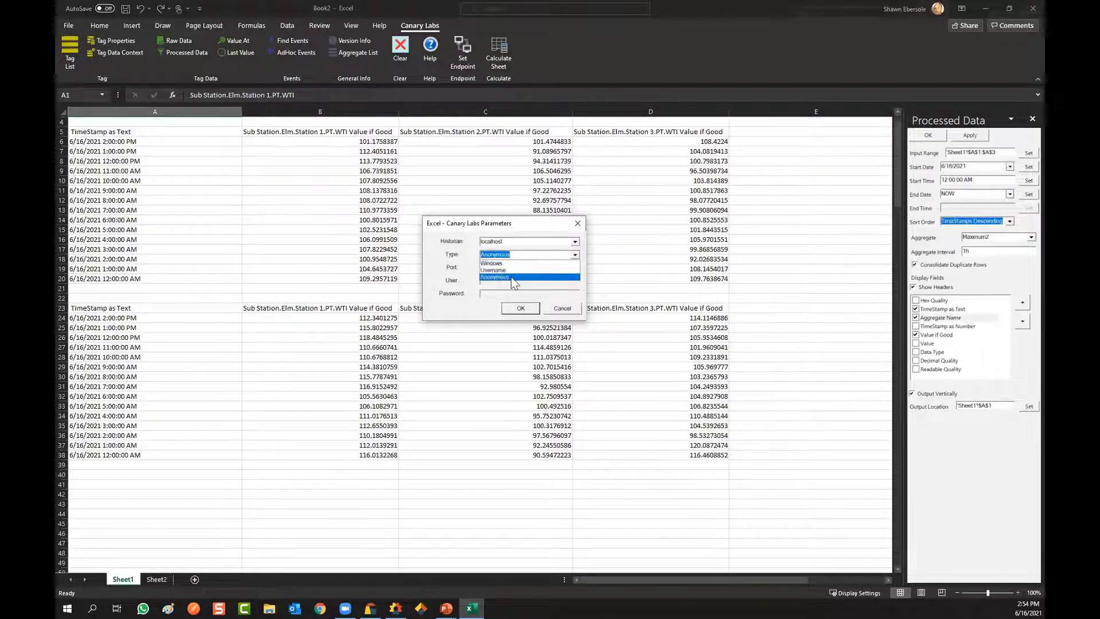
pyautogui.click(490, 264)
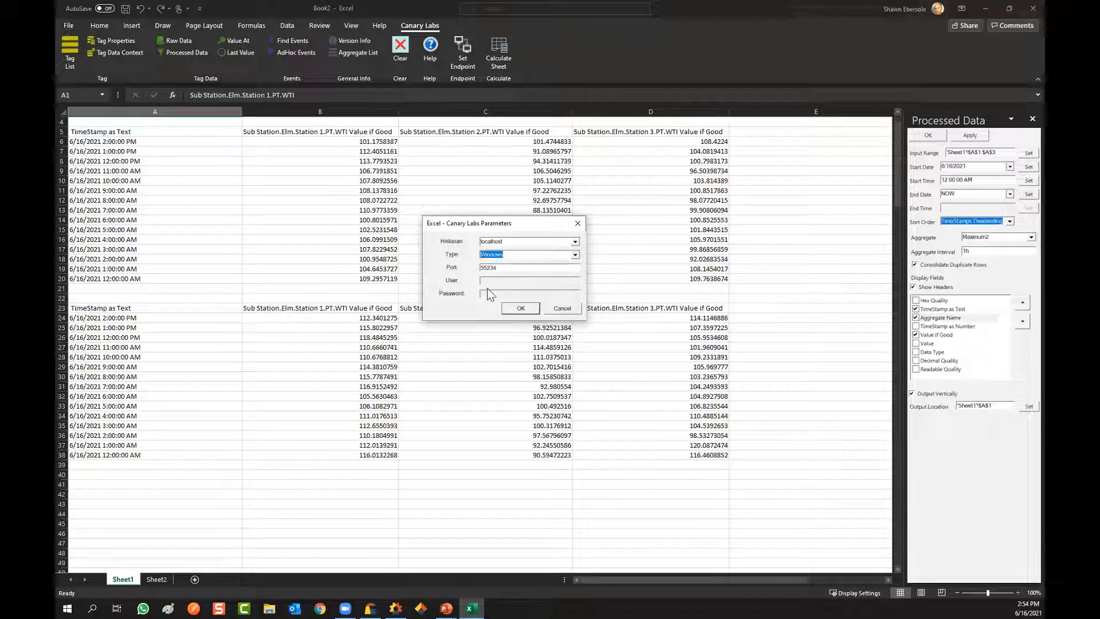
pyautogui.click(568, 255)
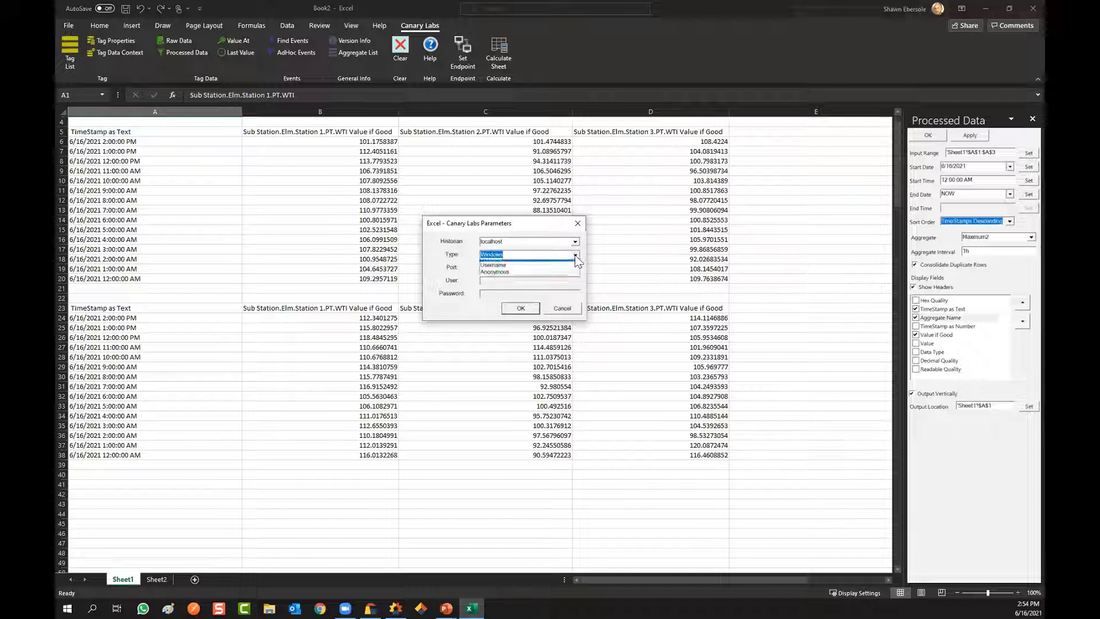
pyautogui.click(509, 270)
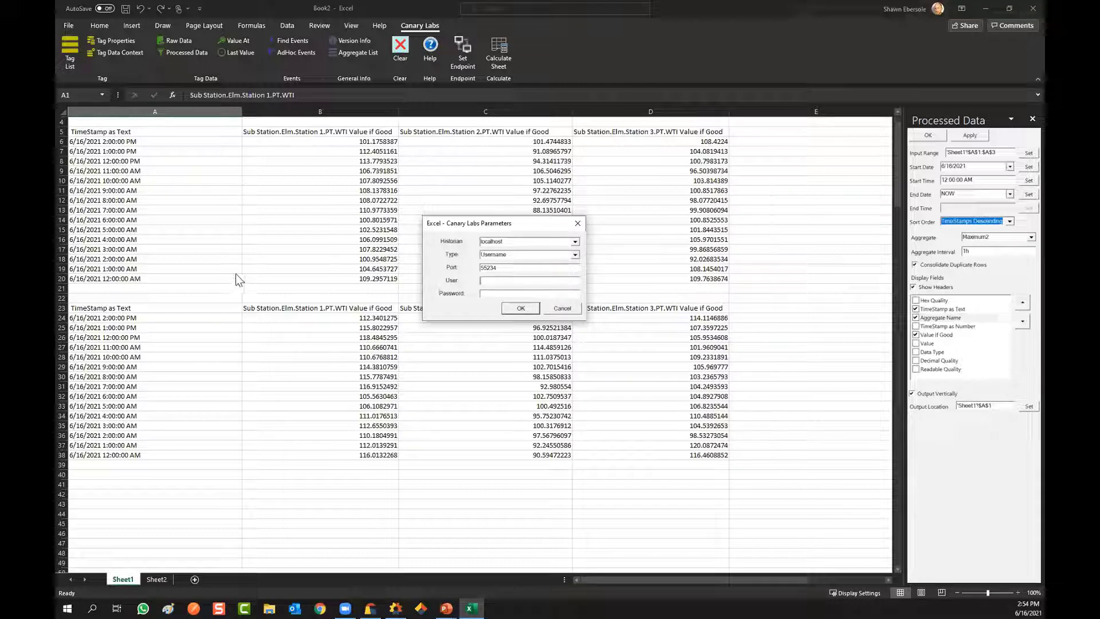
pyautogui.click(579, 224)
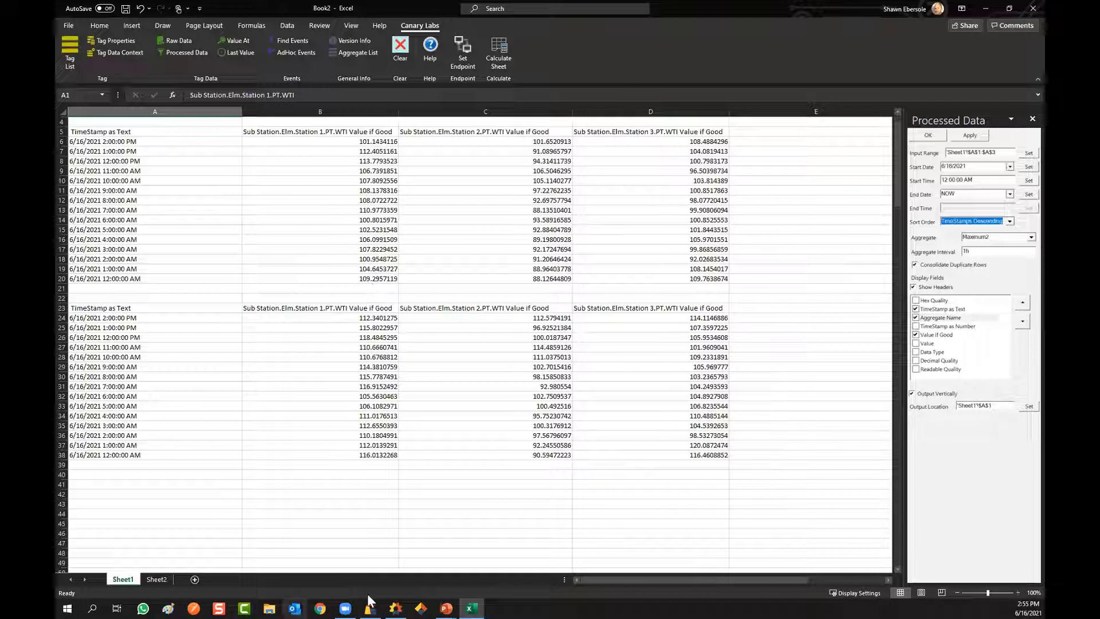
# Switch to Chrome and open the Training Ops section of the Canary Community site
pyautogui.click(321, 607)
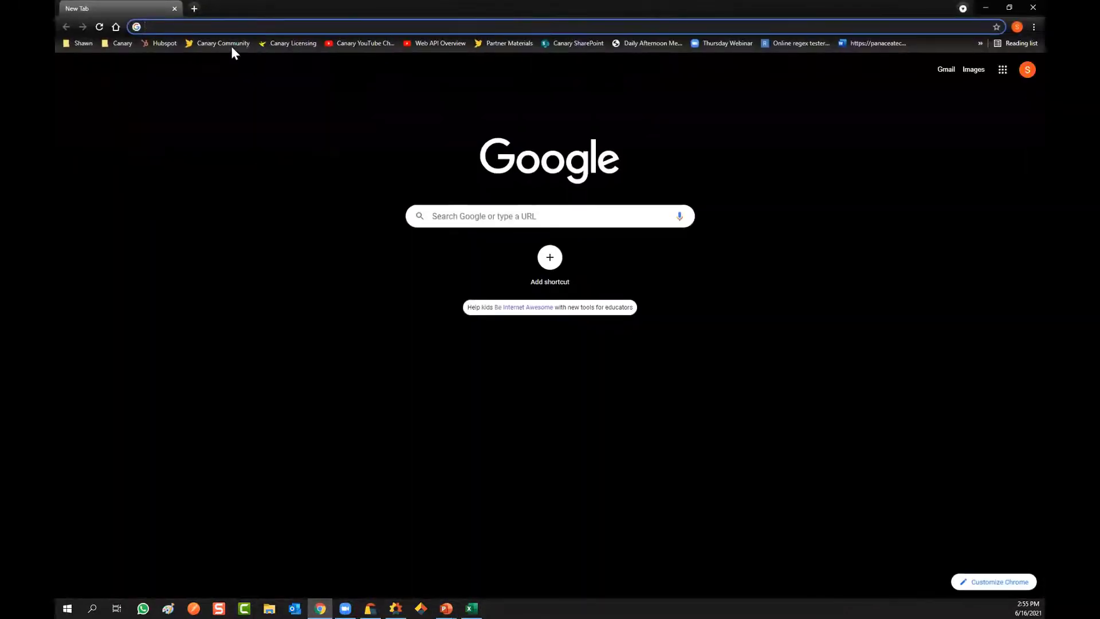
pyautogui.click(228, 43)
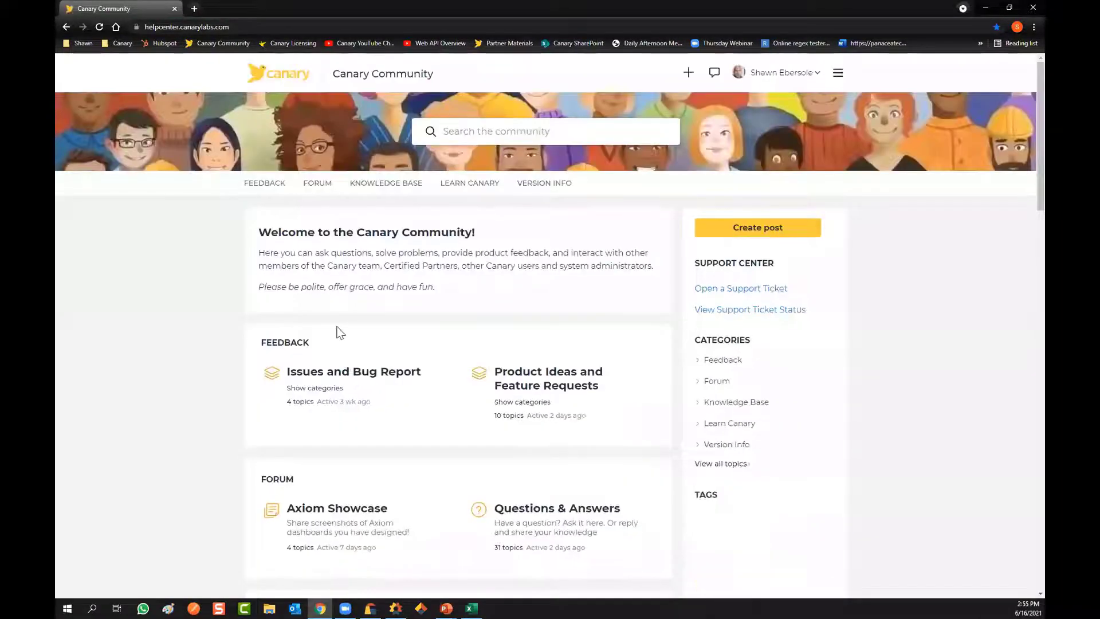
pyautogui.scroll(-4, 335, 367)
pyautogui.scroll(-1, 335, 390)
pyautogui.scroll(-2, 334, 385)
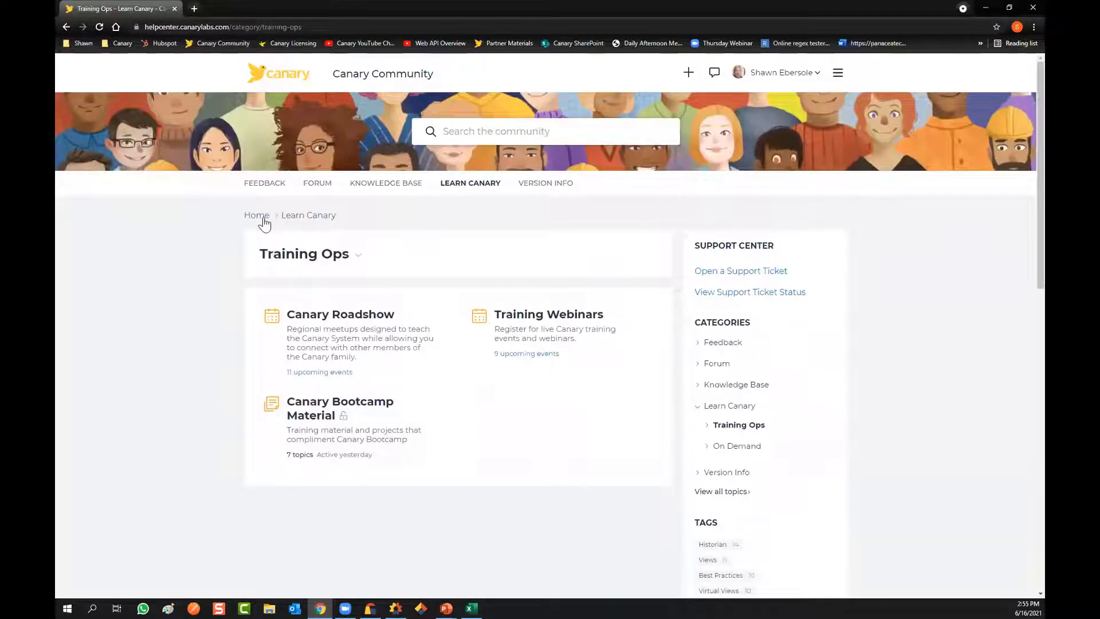
# Go up to the Learn Canary category and open Canary Academy from its On Demand section
pyautogui.click(290, 216)
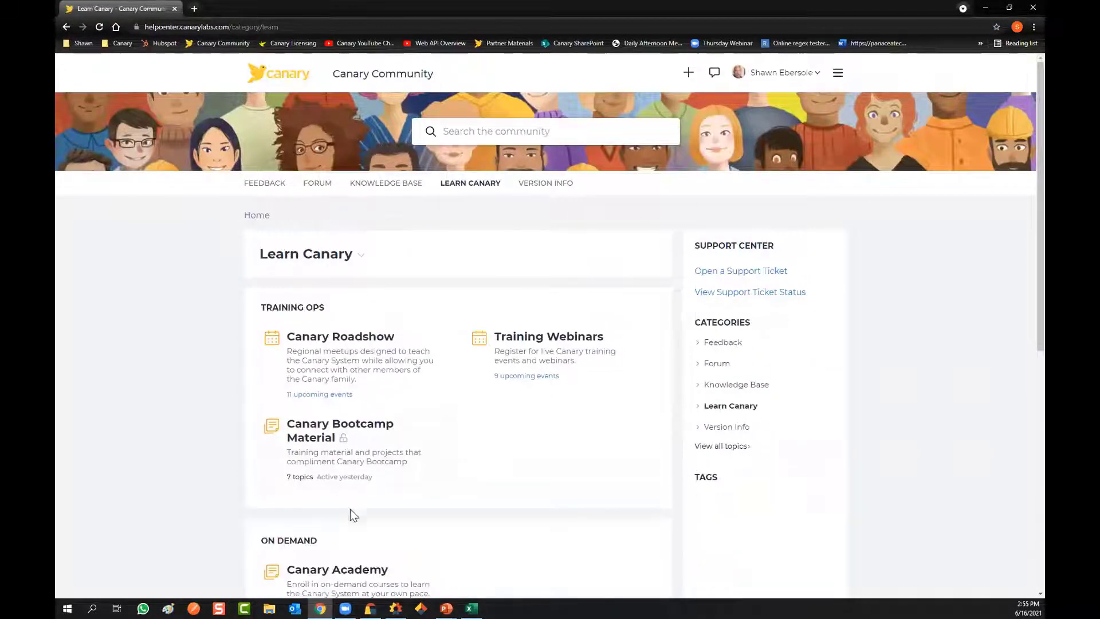
pyautogui.scroll(-2, 395, 467)
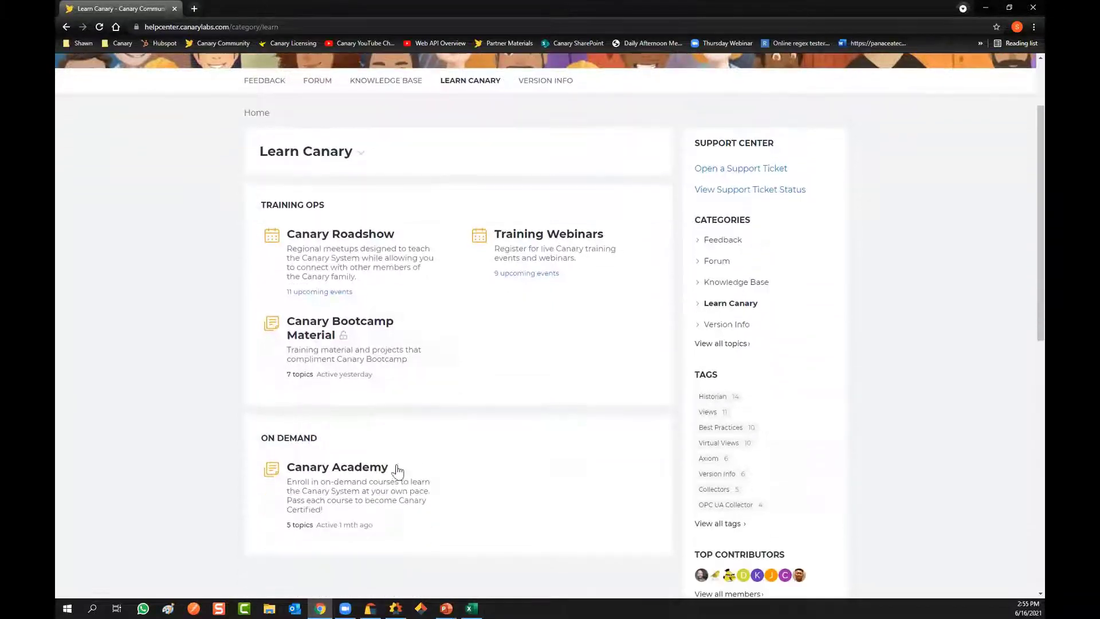
pyautogui.scroll(1, 299, 471)
pyautogui.scroll(-1, 304, 495)
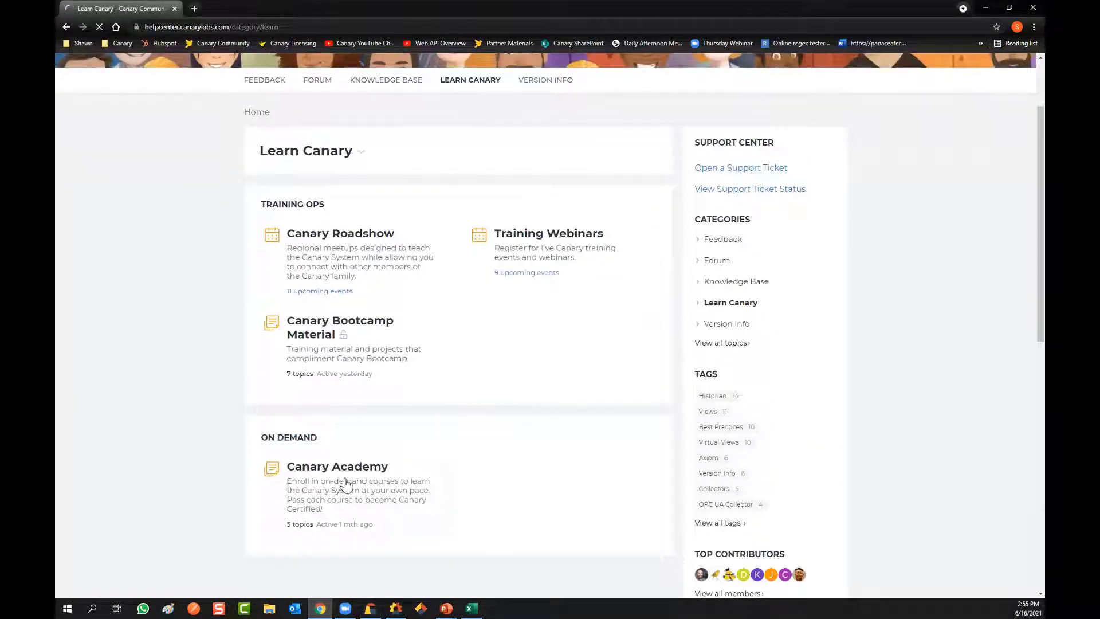
# Open The Canary Excel Add-in topic in Canary Academy and go to its course link
pyautogui.scroll(-3, 361, 481)
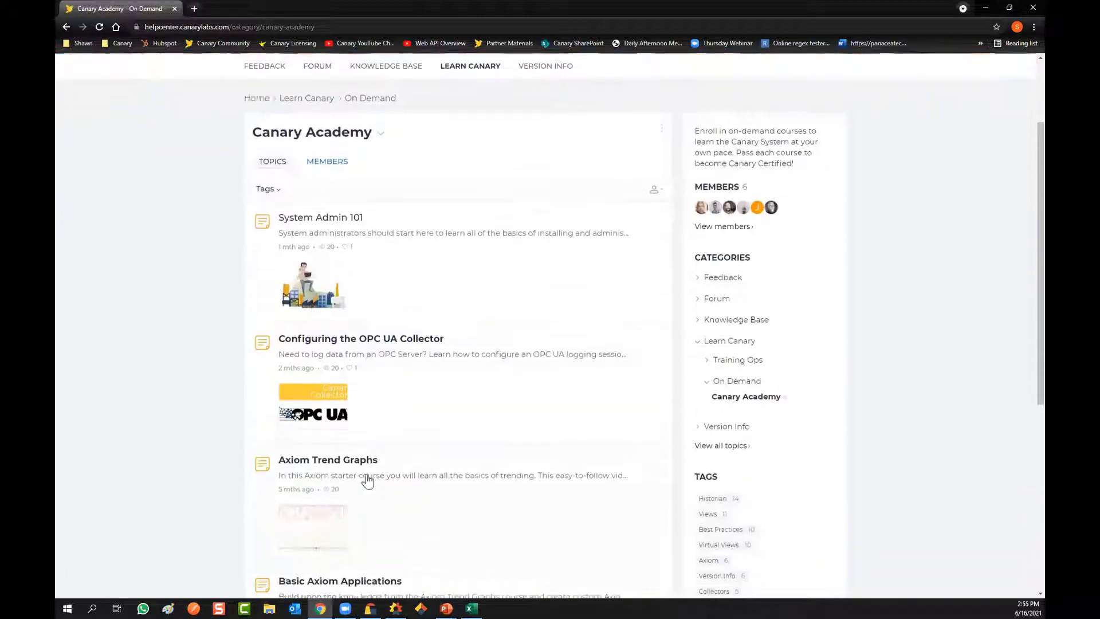
pyautogui.scroll(-6, 367, 481)
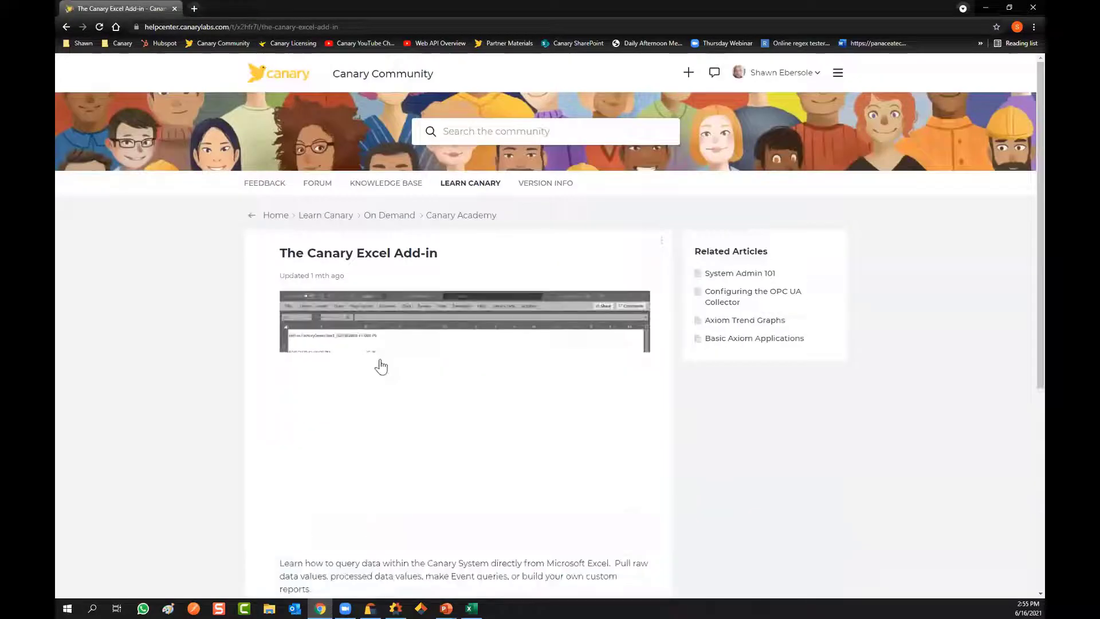
pyautogui.scroll(-4, 381, 364)
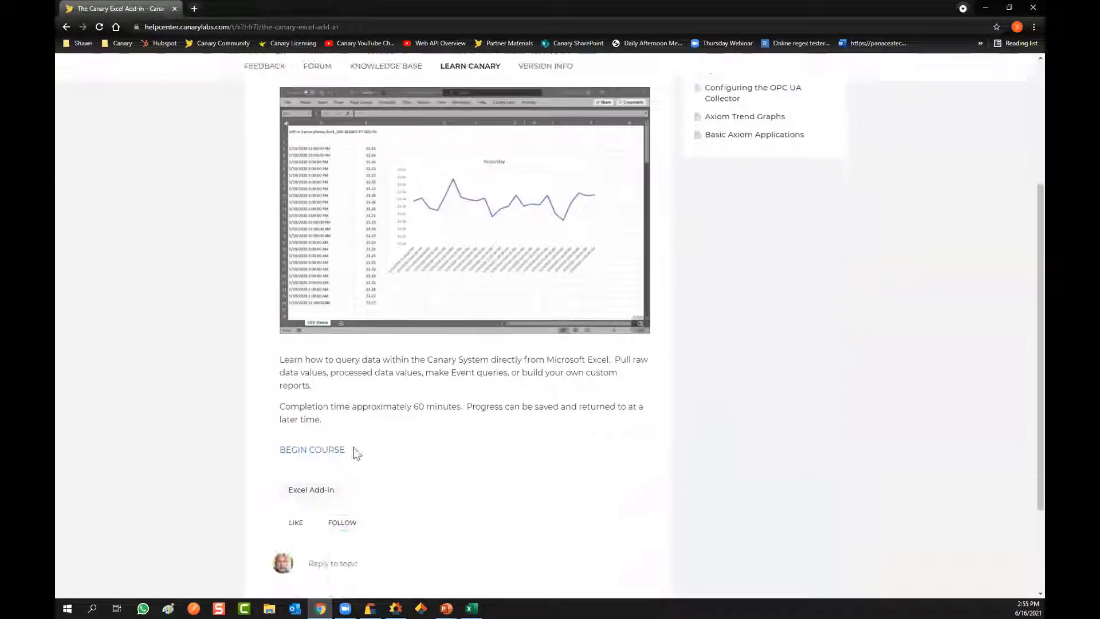
# Begin the Excel add-in course and look through its Getting Started and Complete Course lesson outline
pyautogui.click(315, 450)
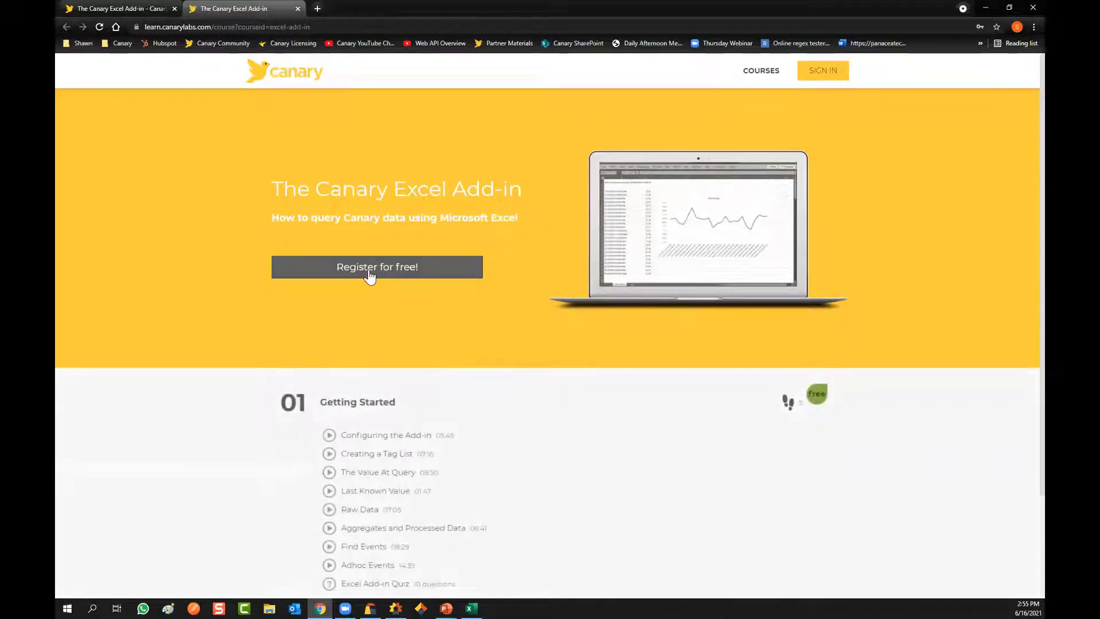
pyautogui.scroll(-2, 434, 355)
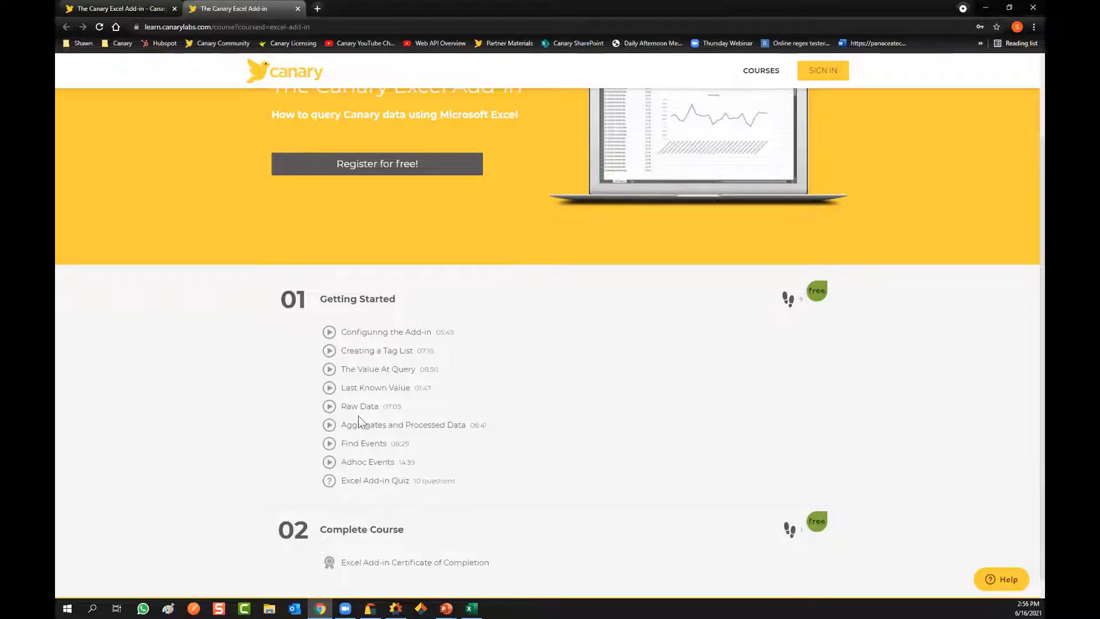
pyautogui.scroll(2, 473, 330)
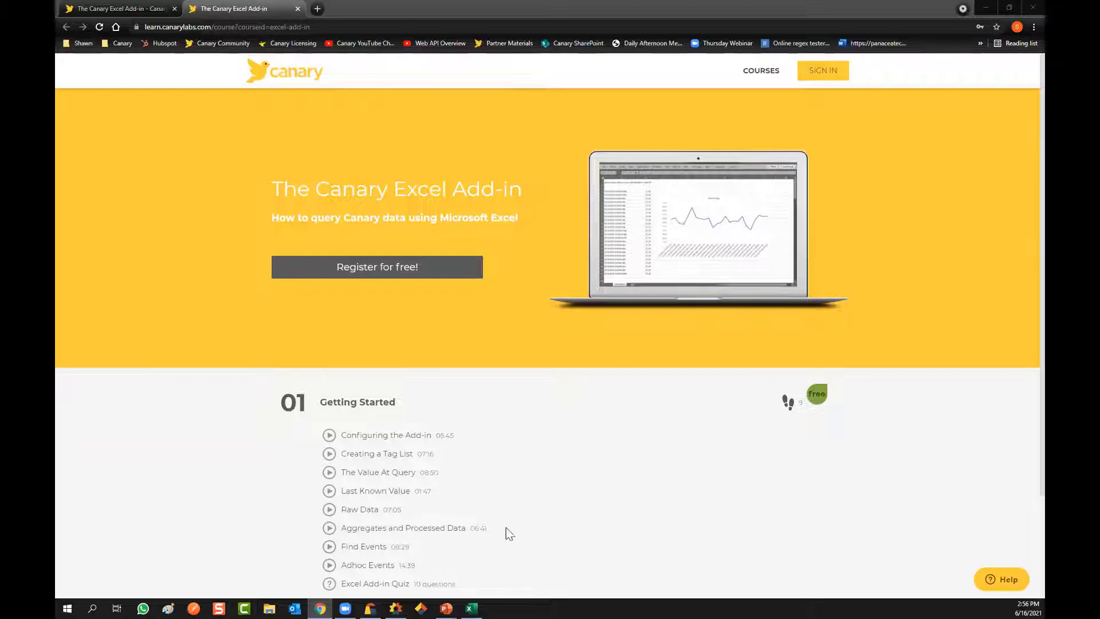
# Switch back to Excel, add a new sheet and open a widened Tag List query there, discarding the pending processed data changes
pyautogui.click(473, 606)
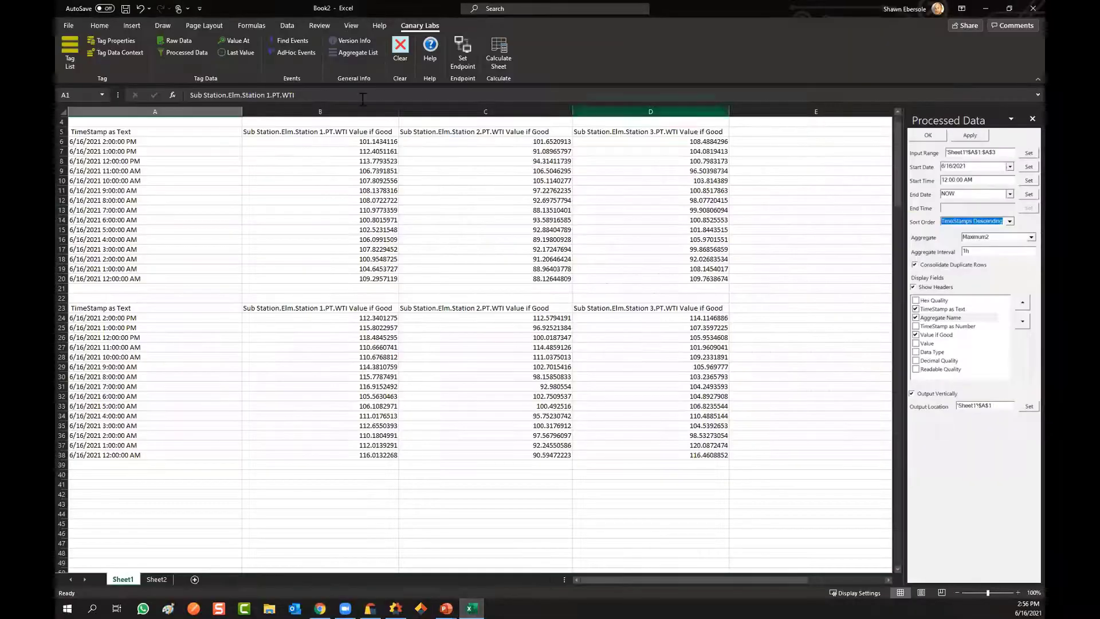
pyautogui.click(195, 579)
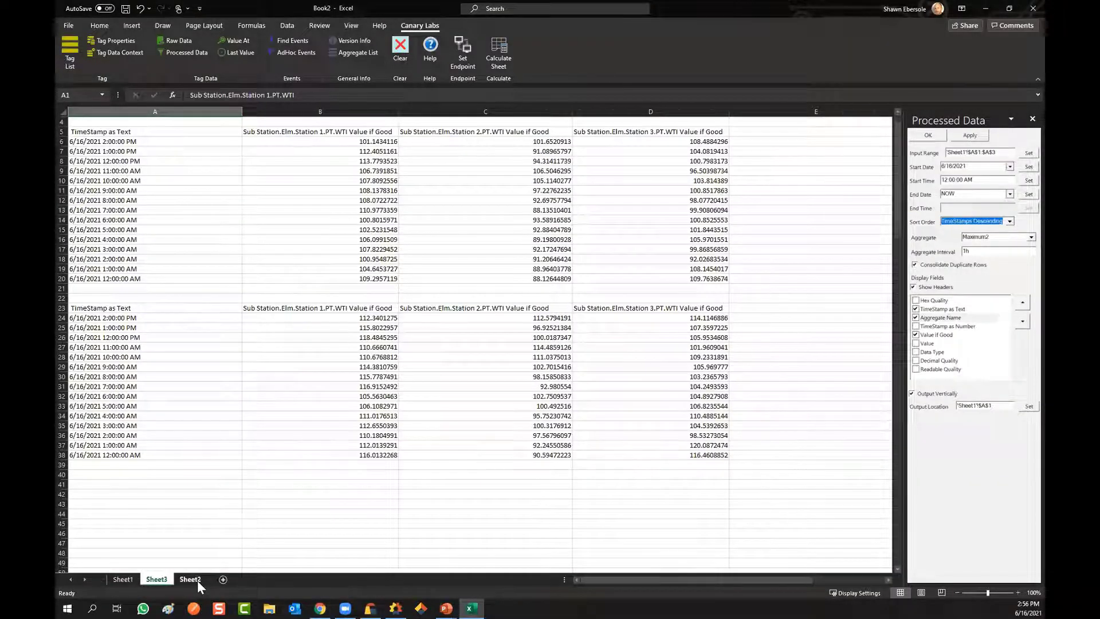
pyautogui.click(72, 53)
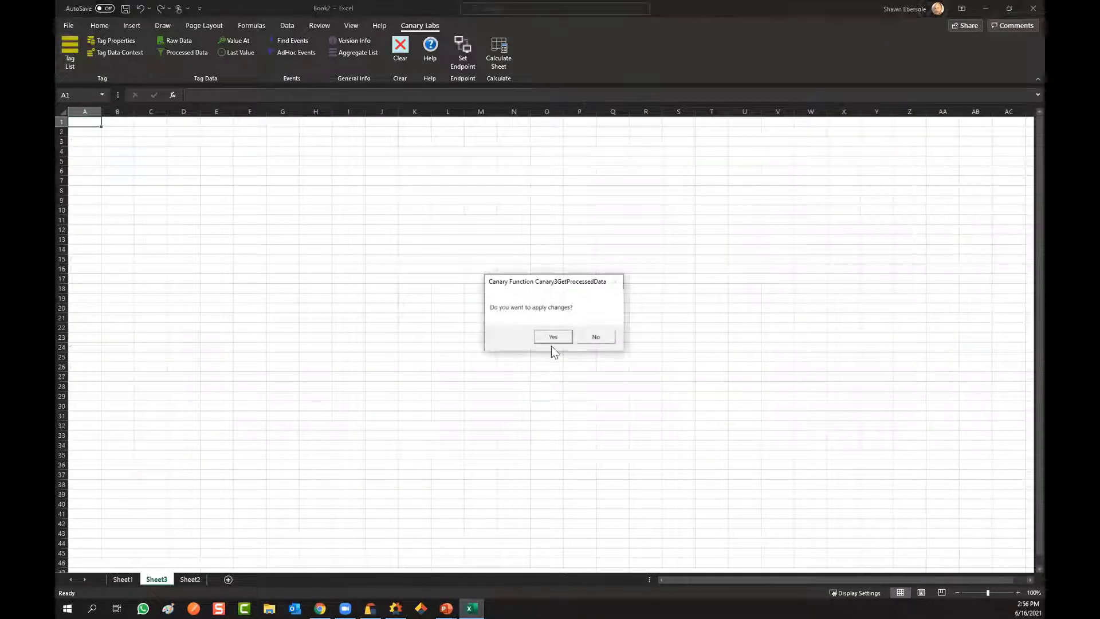
pyautogui.click(595, 336)
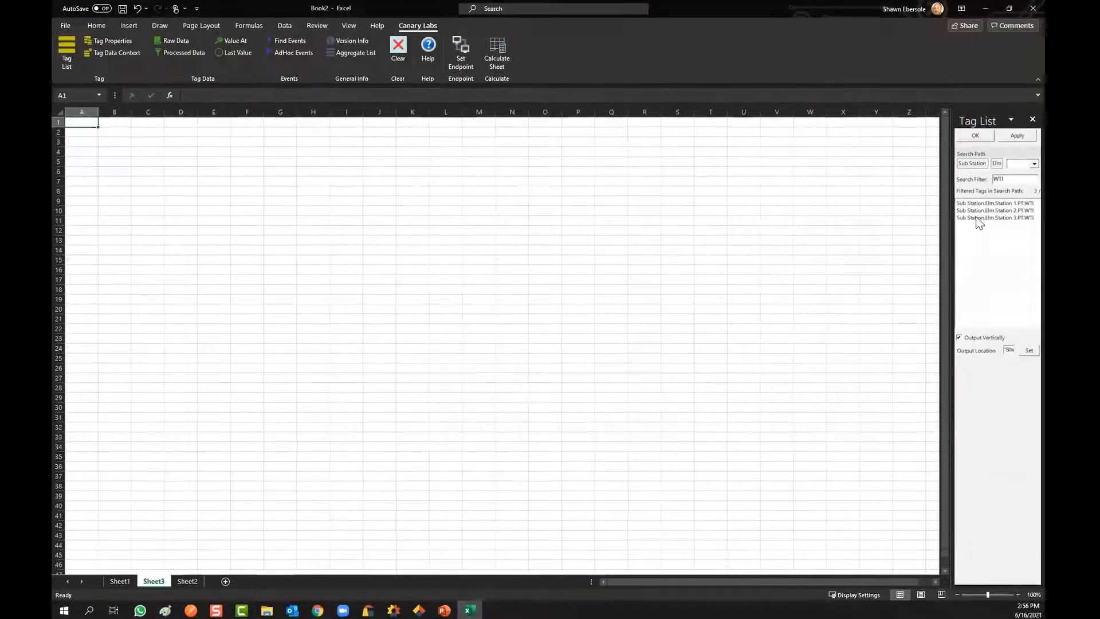
pyautogui.moveTo(952, 232); pyautogui.dragTo(765, 235)
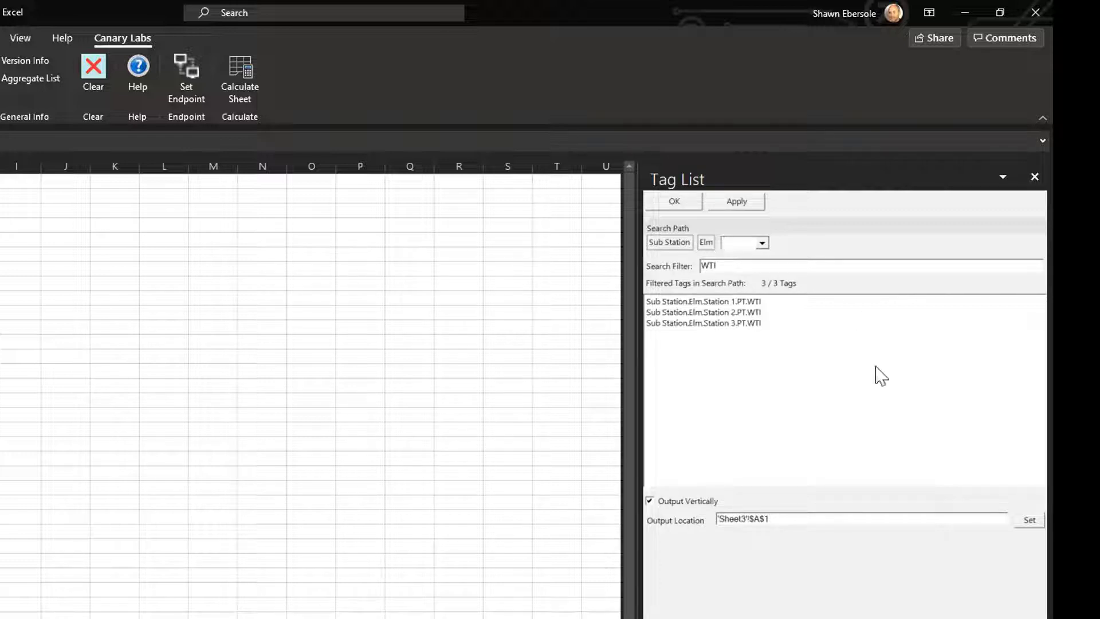
# Change the tag list's search path from Sub Station to CanaryHistorian and clear the WTI search filter
pyautogui.click(677, 241)
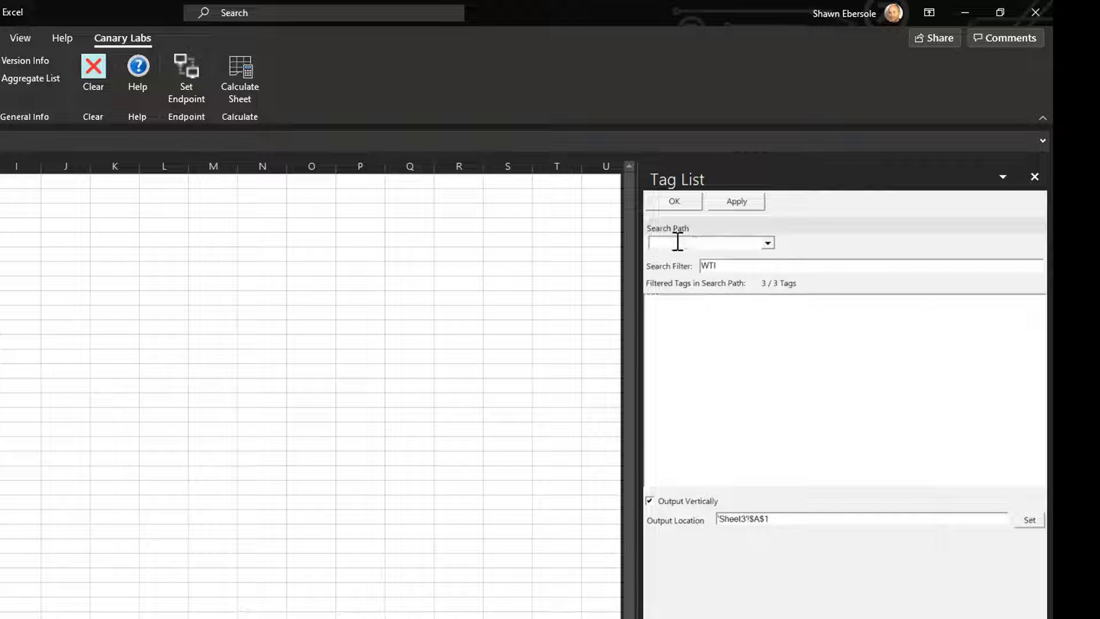
pyautogui.click(767, 243)
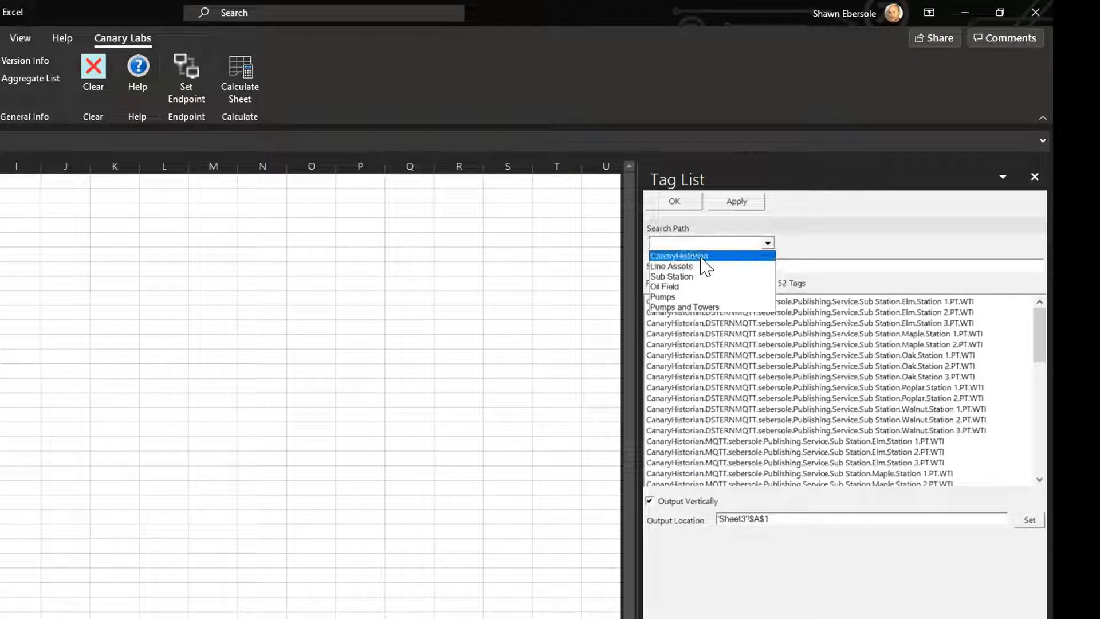
pyautogui.click(704, 257)
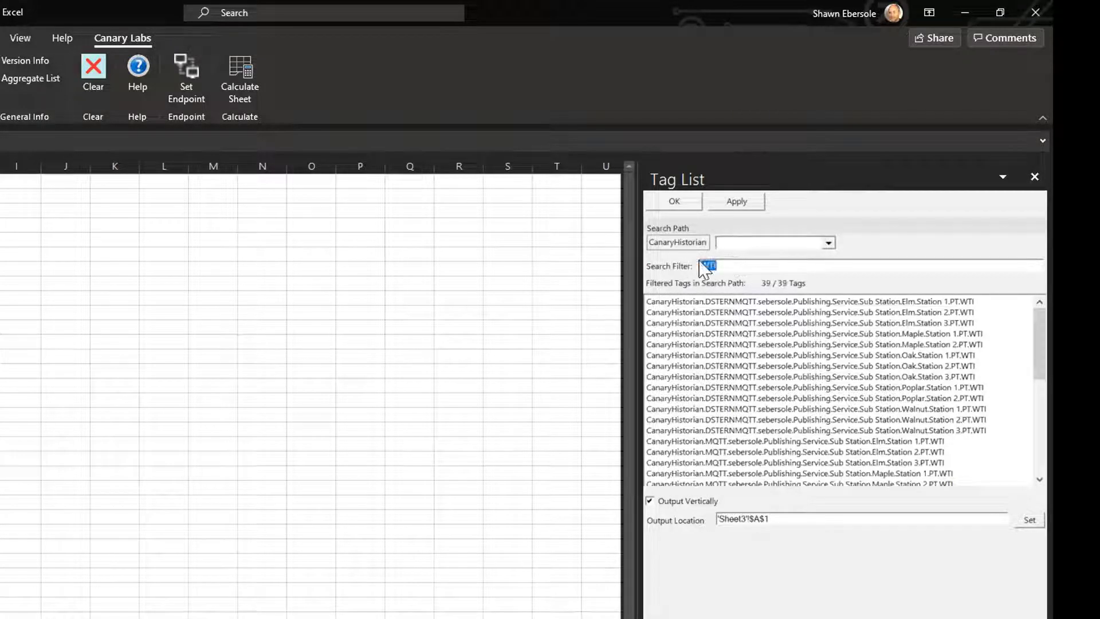
pyautogui.press('BackSpace')
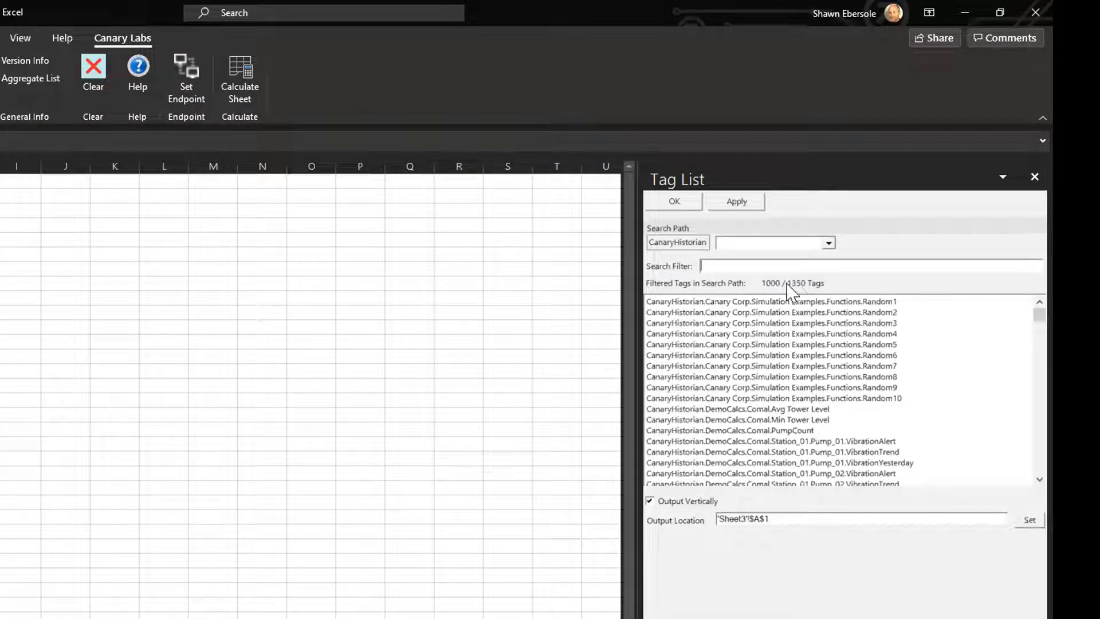
pyautogui.click(828, 245)
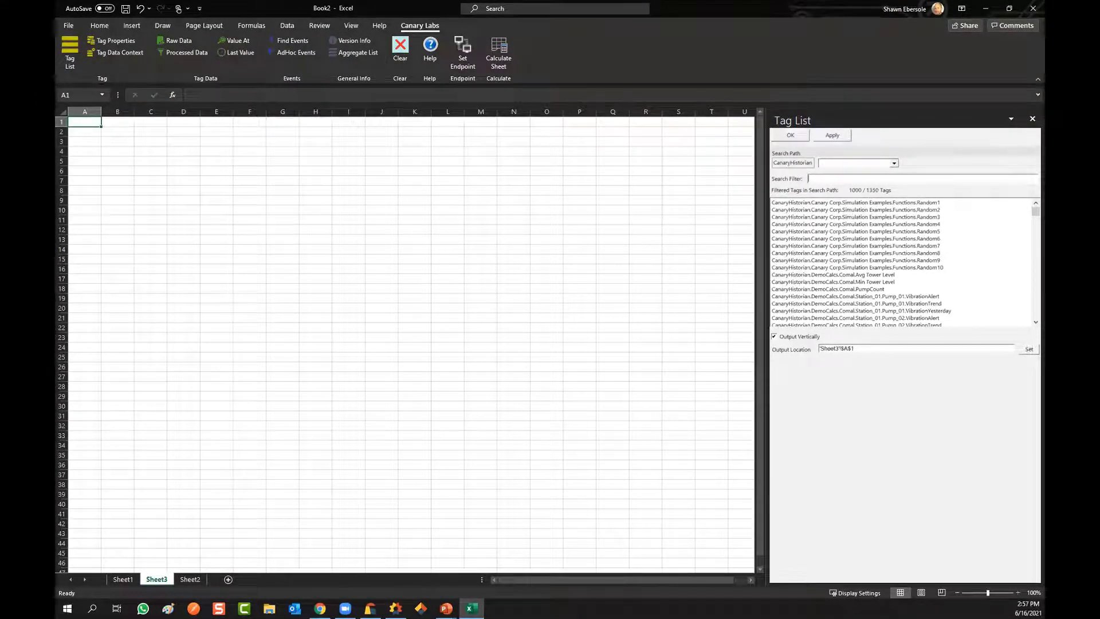
pyautogui.click(859, 178)
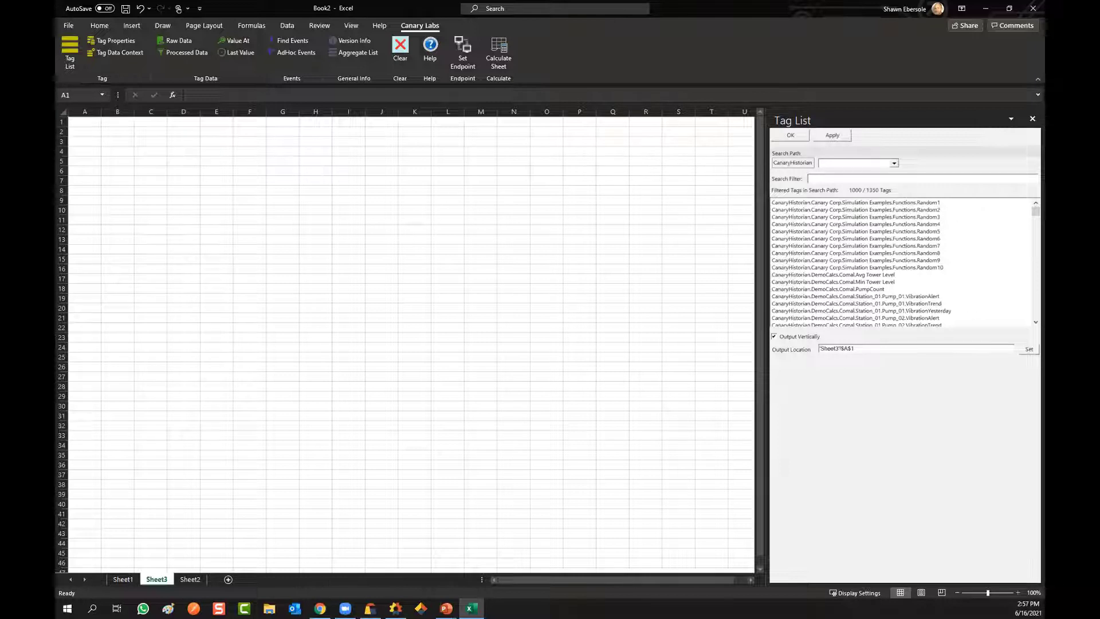